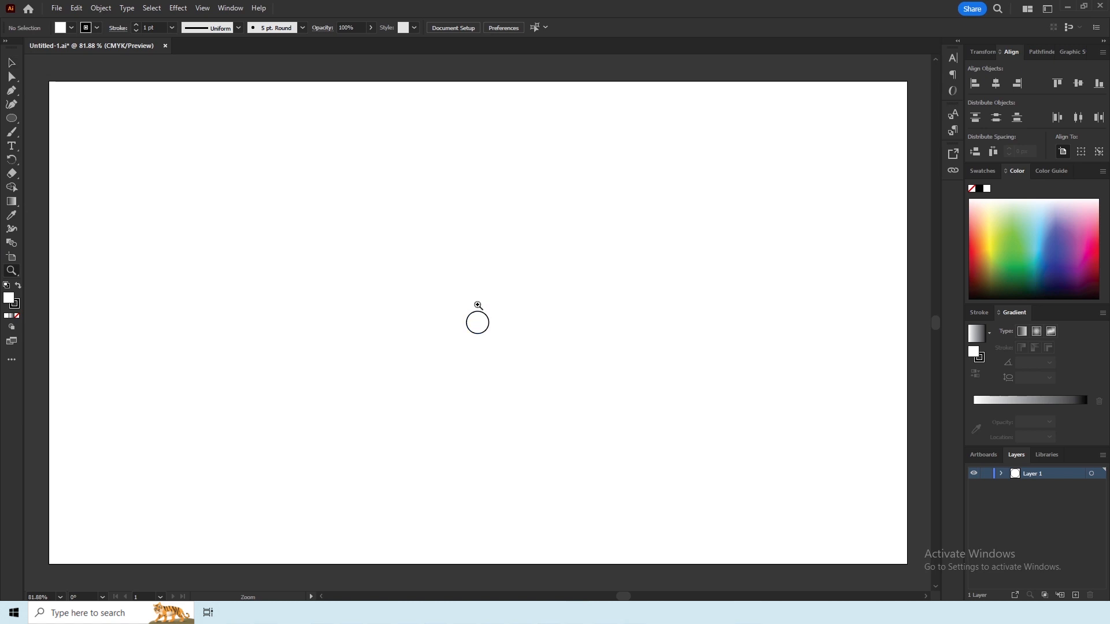
# Step: Draw an open curved path with the Pen tool, about 21 px wide and 97 px tall, from above the circle to its upper-left edge
pyautogui.moveTo(466, 294); pyautogui.dragTo(557, 392)
pyautogui.click(11, 67)
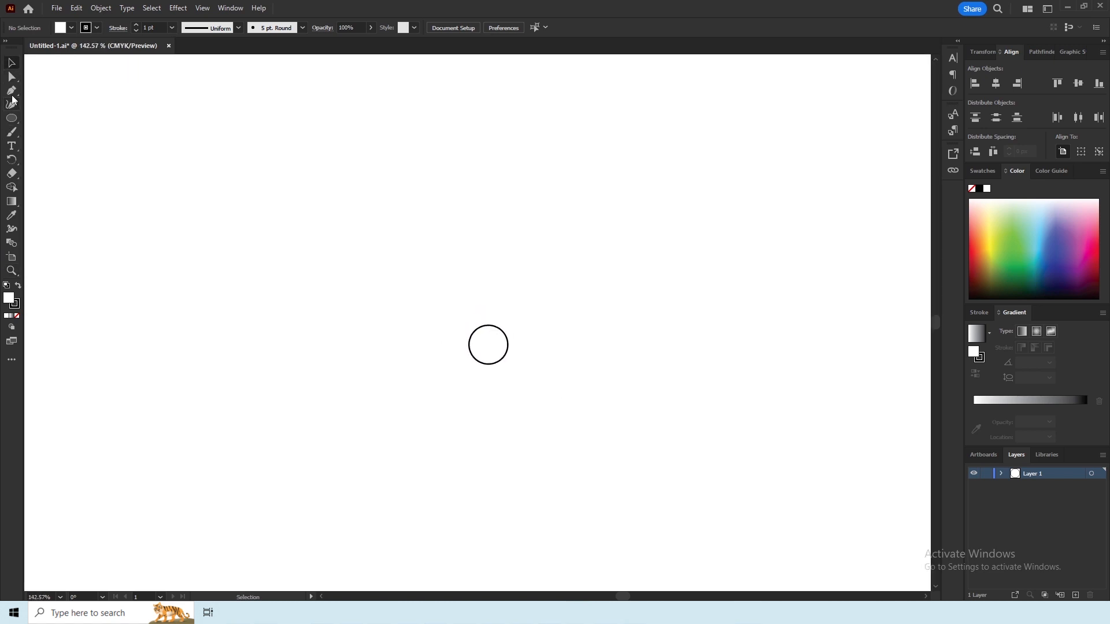
pyautogui.click(12, 91)
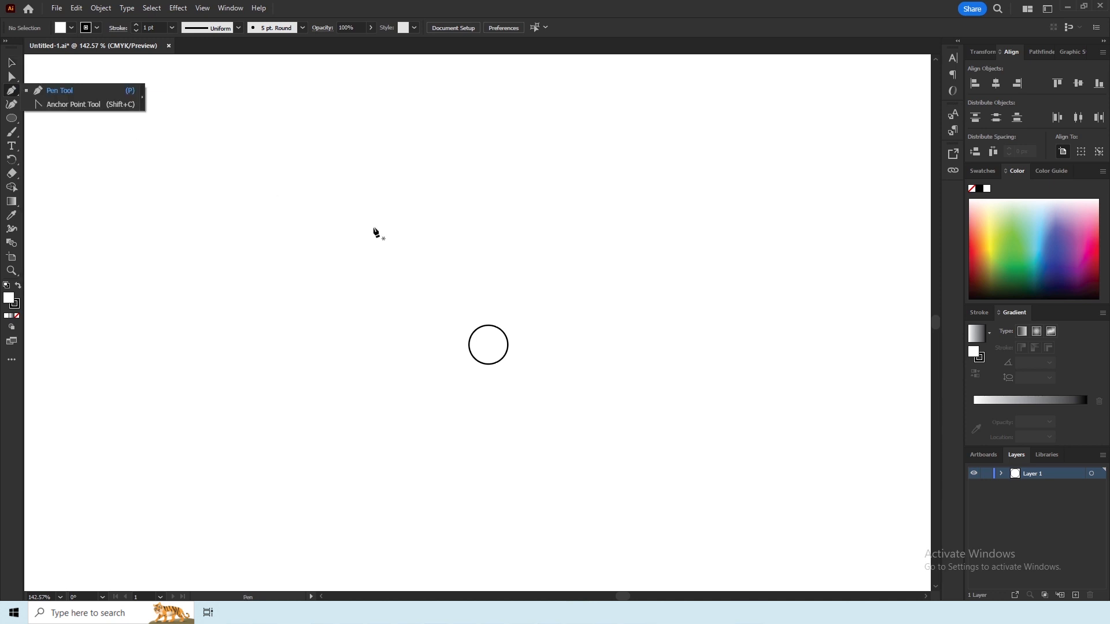
pyautogui.click(489, 221)
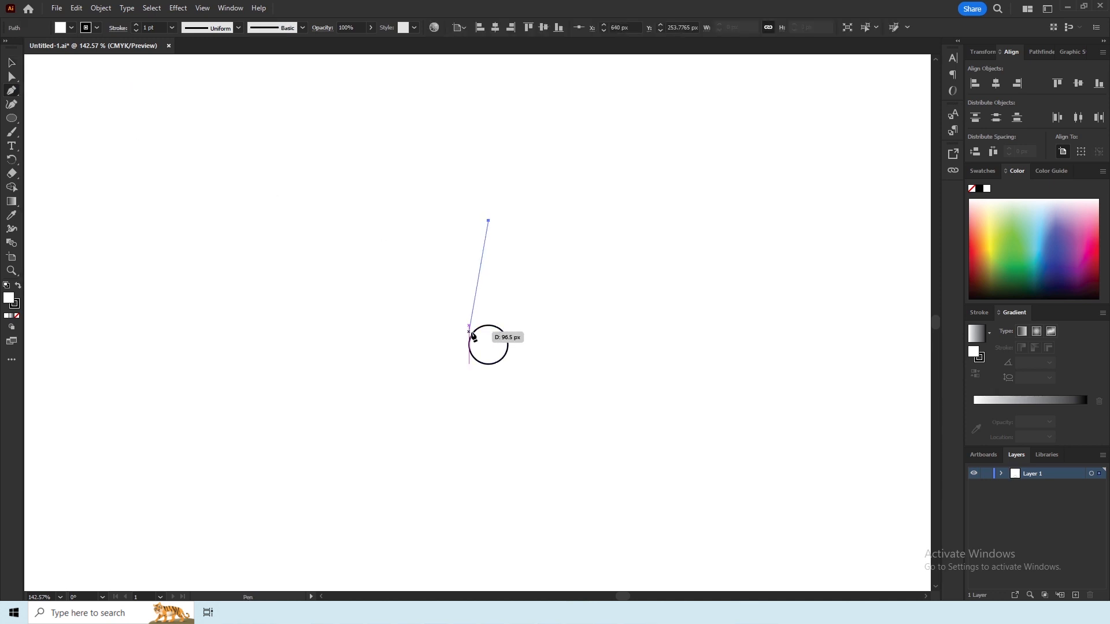
pyautogui.moveTo(473, 334); pyautogui.dragTo(500, 400)
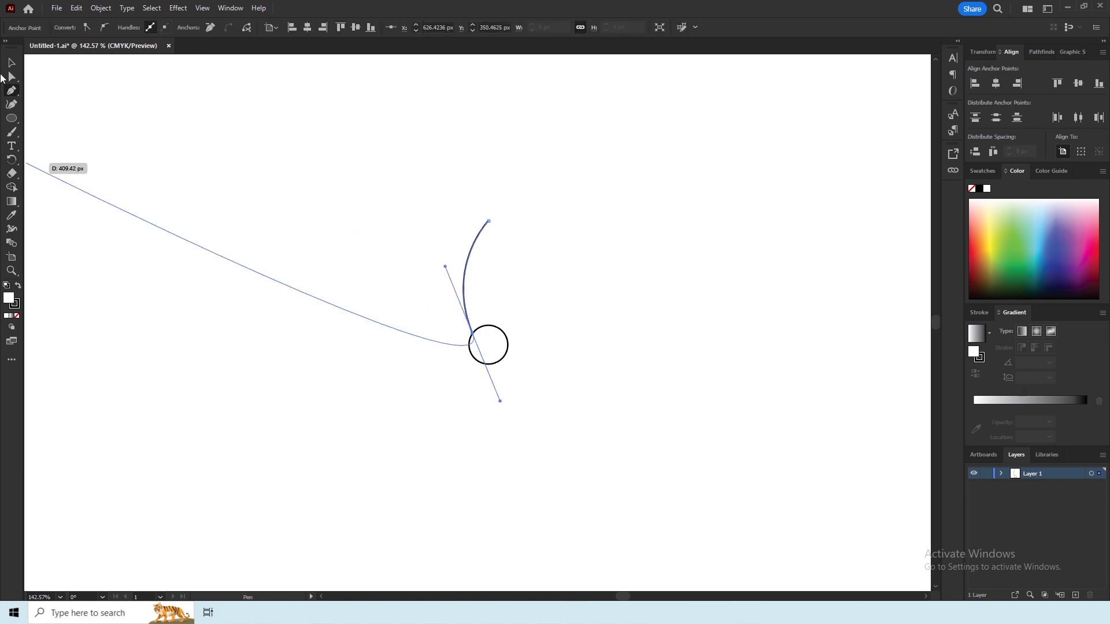
pyautogui.click(11, 62)
# Step: Set the curved path's stroke weight to 2 pt
pyautogui.click(470, 255)
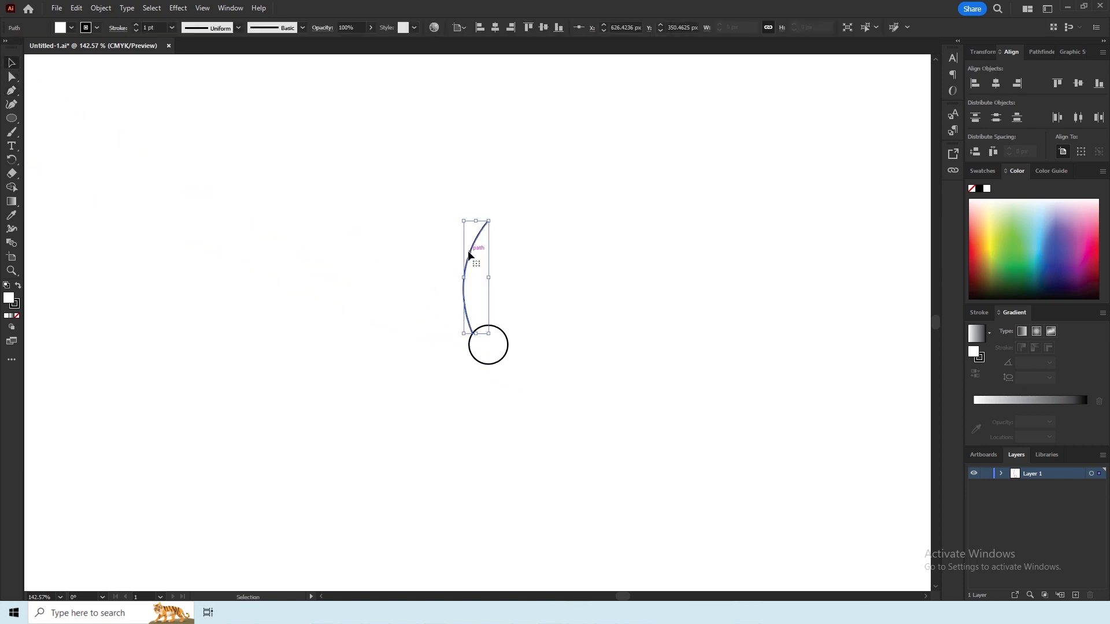
pyautogui.click(158, 28)
pyautogui.press('Up')
pyautogui.press('Up')
pyautogui.press('Down')
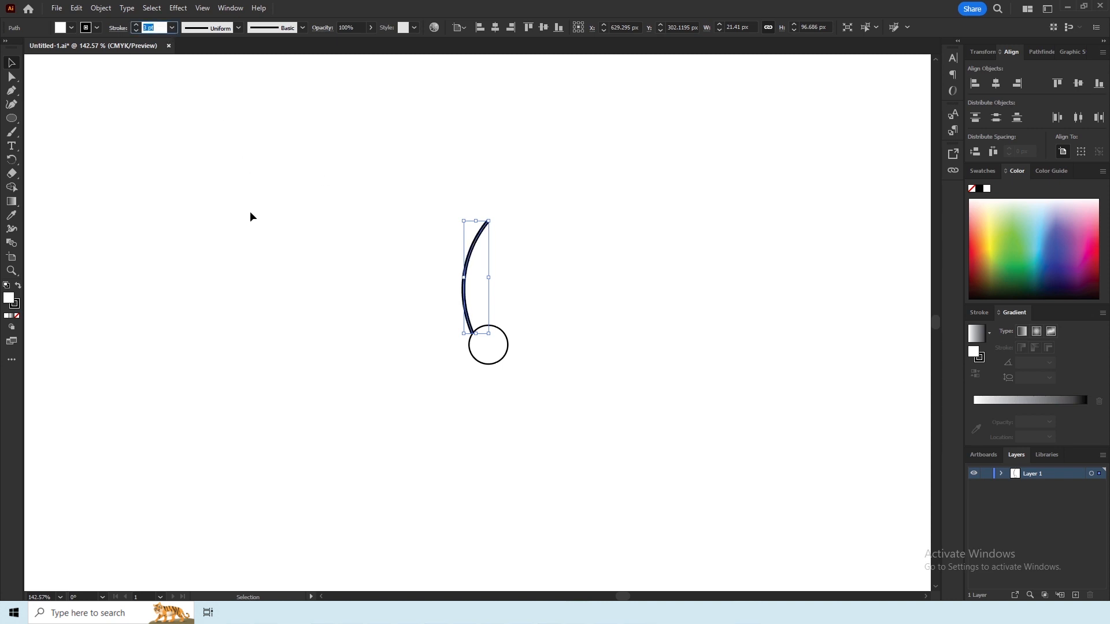
# Step: Copy the curved path and paste the duplicate in front of the original
pyautogui.moveTo(365, 220); pyautogui.dragTo(499, 297)
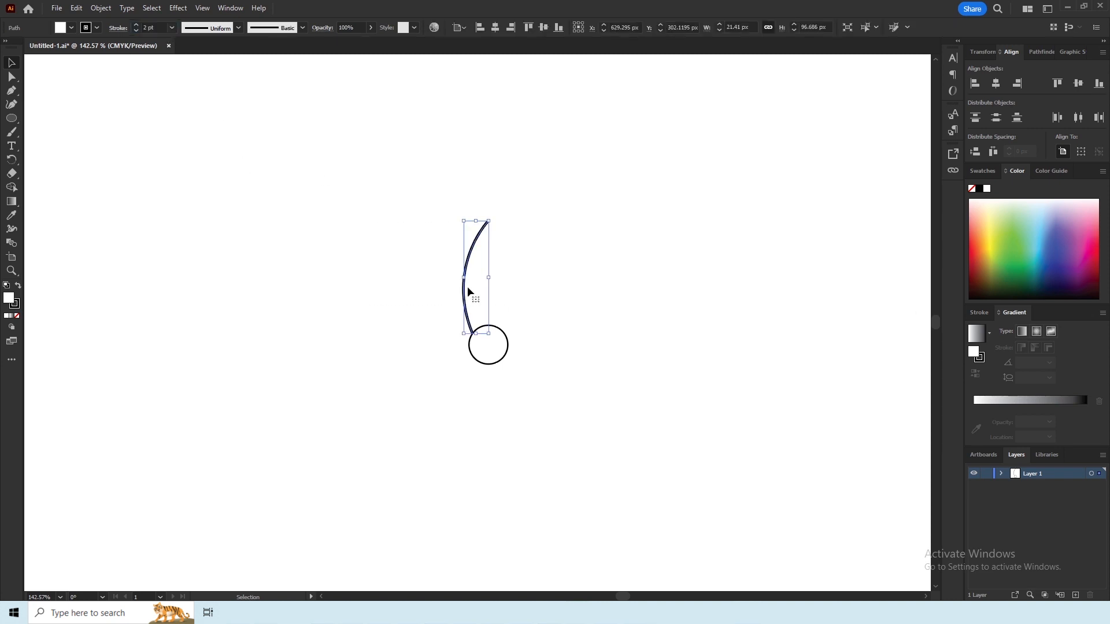
pyautogui.rightClick(467, 287)
pyautogui.click(483, 296)
pyautogui.rightClick(483, 297)
pyautogui.moveTo(521, 322)
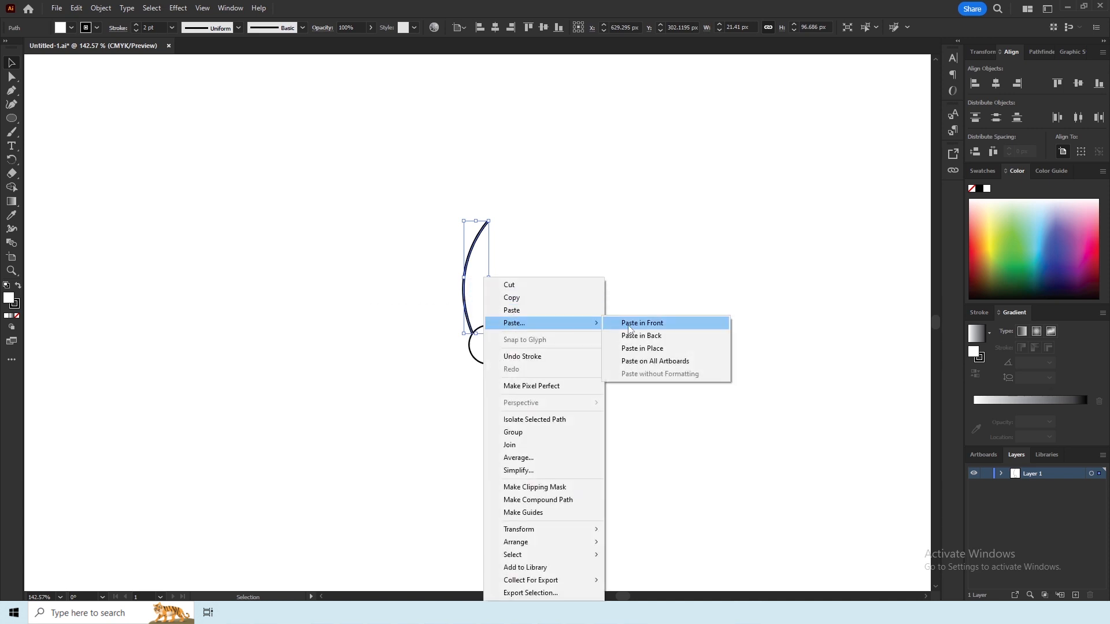
pyautogui.click(629, 326)
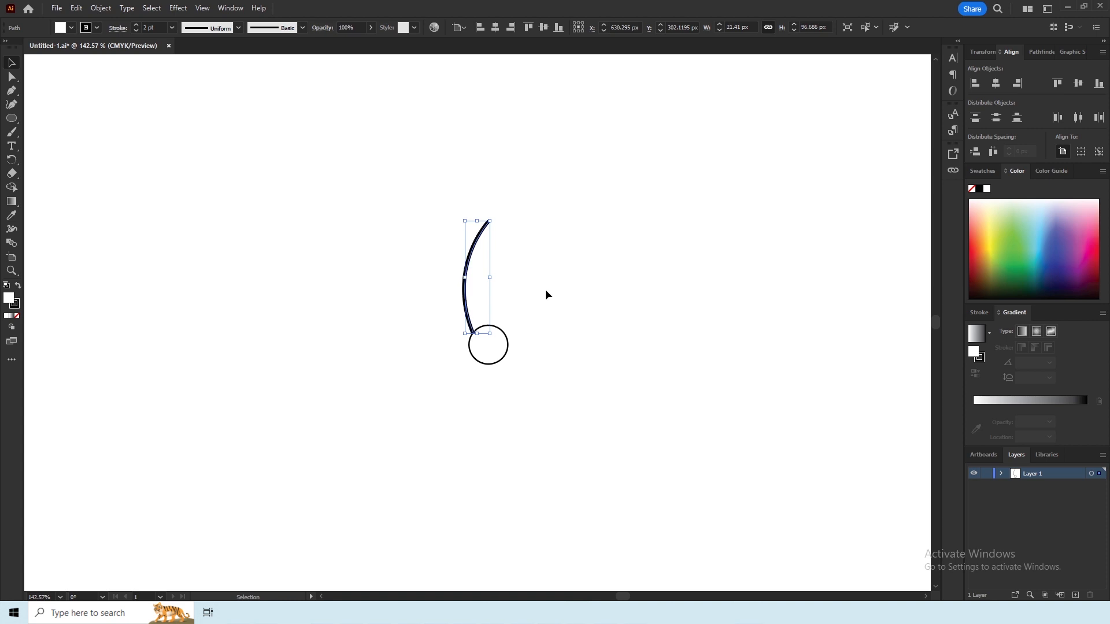
# Step: Move the pasted curve horizontally about 21 px to the right of the original
pyautogui.press('Right')
pyautogui.press('Right')
pyautogui.press('Right')
pyautogui.press('Right')
pyautogui.press('Right')
pyautogui.press('Right')
pyautogui.press('Right')
pyautogui.press('Right')
pyautogui.press('Right')
pyautogui.press('Right')
pyautogui.press('Right')
pyautogui.press('Right')
pyautogui.press('Right')
pyautogui.press('Right')
pyautogui.press('Right')
pyautogui.press('Right')
pyautogui.press('Right')
pyautogui.press('Right')
pyautogui.press('Right')
pyautogui.press('Right')
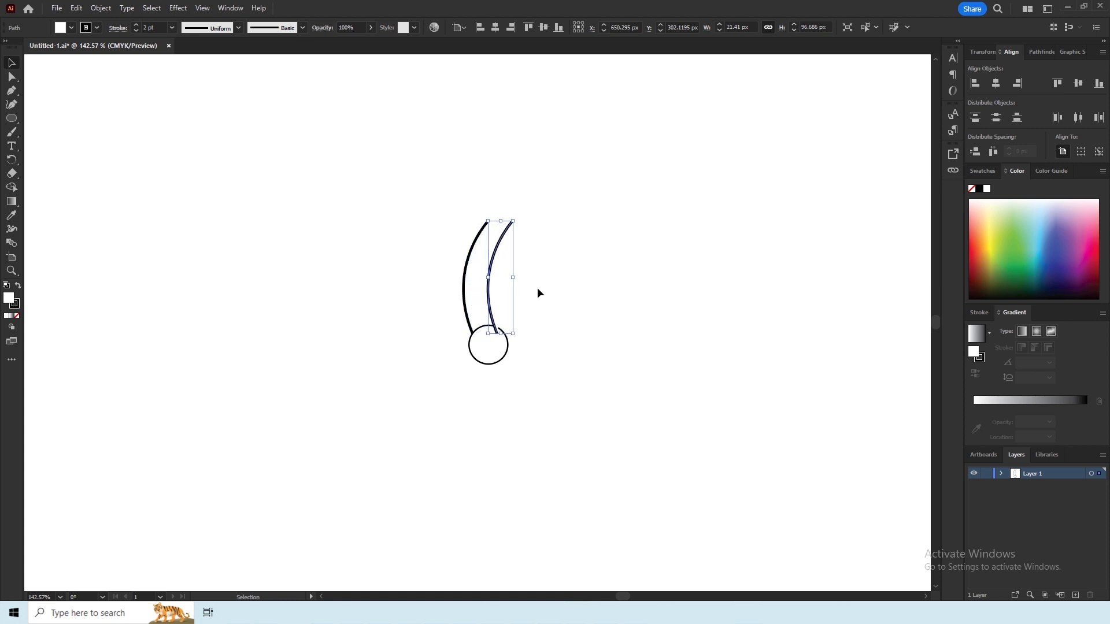
# Step: Reflect the duplicate curve across the vertical axis to form the opposite side of the petal
pyautogui.rightClick(501, 277)
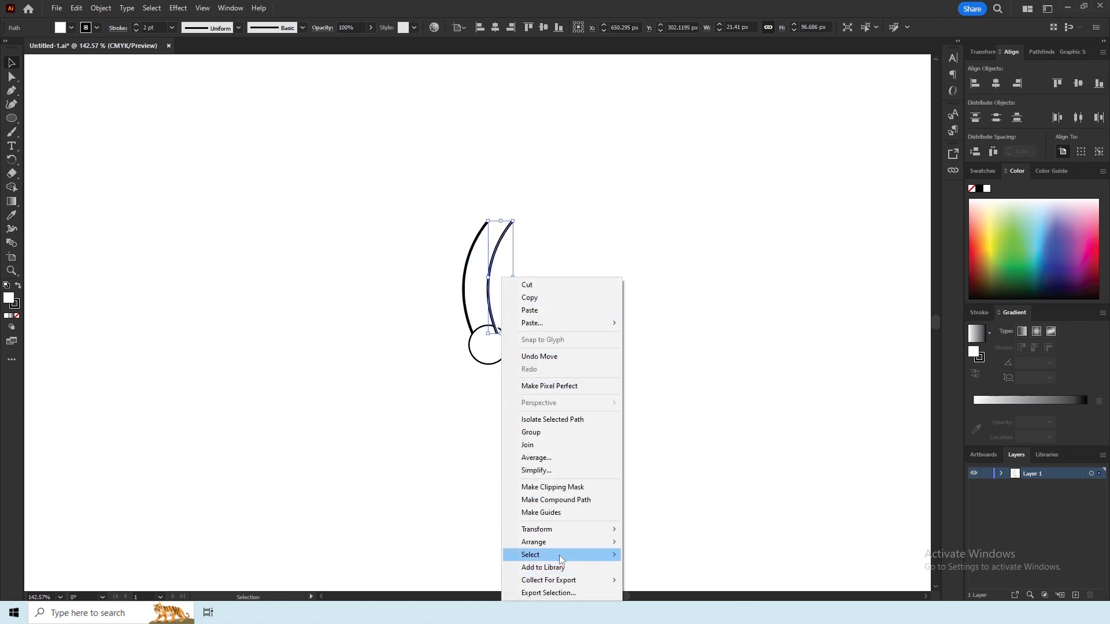
pyautogui.moveTo(565, 529)
pyautogui.click(652, 470)
pyautogui.click(136, 442)
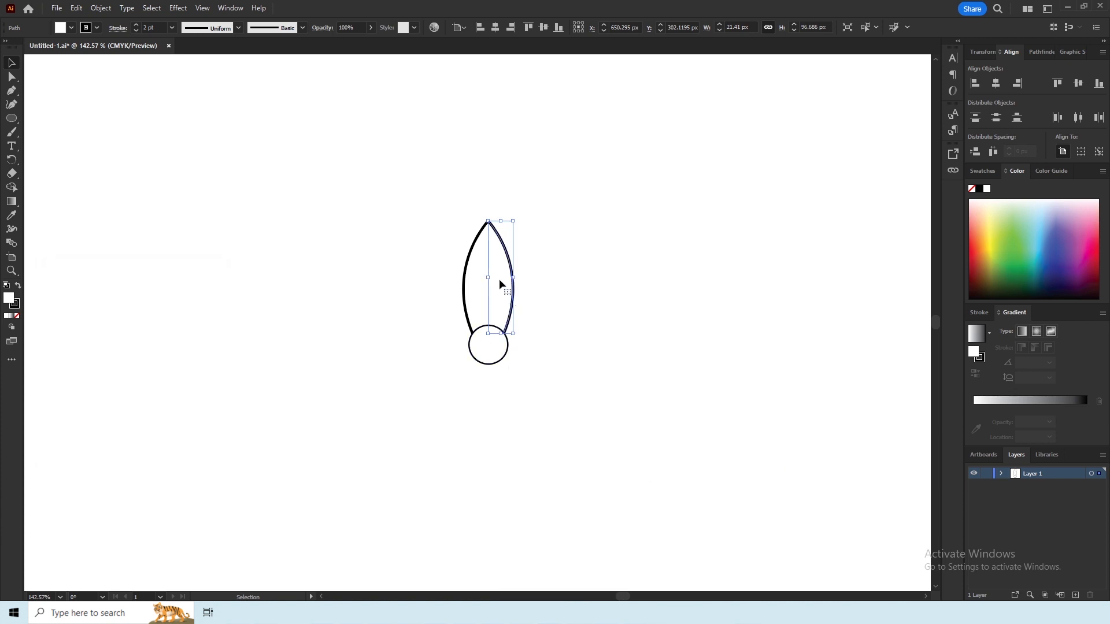
# Step: Move the mirrored curve aside and snap its top end back onto the original curve's top end
pyautogui.moveTo(494, 244); pyautogui.dragTo(559, 254)
pyautogui.click(11, 77)
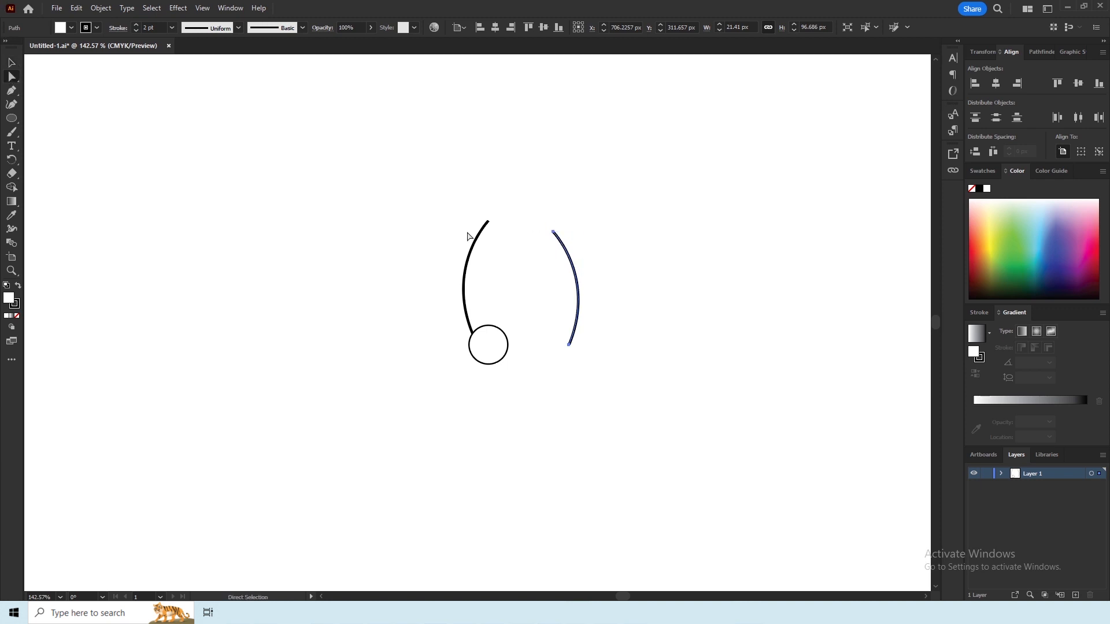
pyautogui.moveTo(552, 235); pyautogui.dragTo(490, 224)
pyautogui.click(409, 206)
# Step: Select both curves and move them up about 20 px, clear of the circle
pyautogui.press('v')
pyautogui.moveTo(293, 179); pyautogui.dragTo(523, 276)
pyautogui.press('Up')
pyautogui.press('Up')
pyautogui.press('Up')
pyautogui.press('Up')
pyautogui.press('Up')
pyautogui.press('Up')
pyautogui.press('Up')
pyautogui.press('Up')
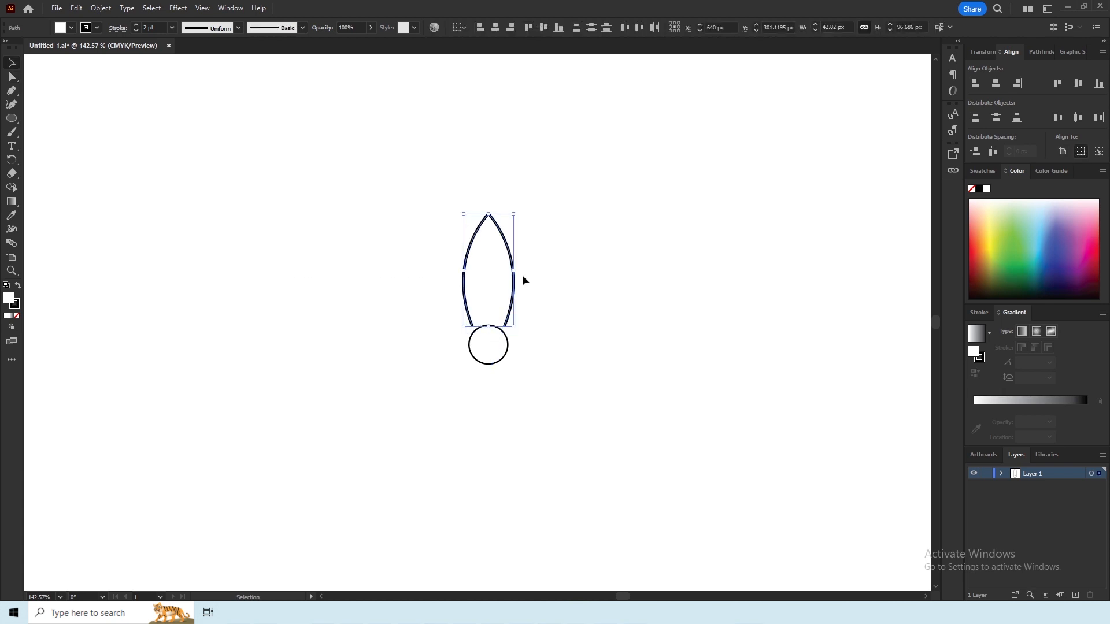
pyautogui.click(515, 447)
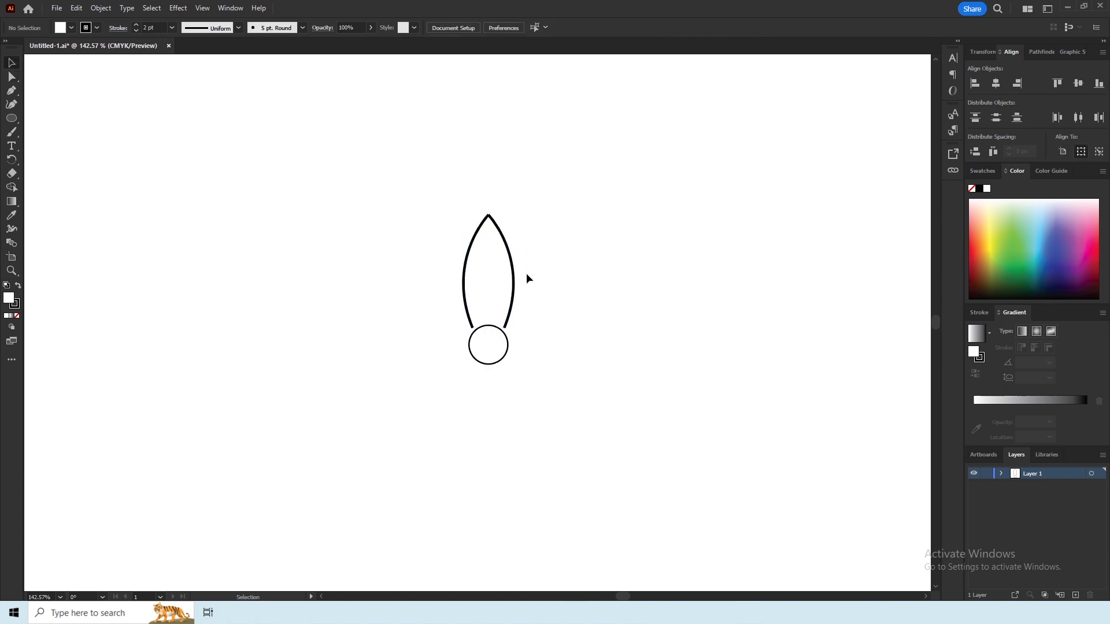
pyautogui.click(511, 273)
pyautogui.keyDown('shift'); pyautogui.click(473, 257); pyautogui.keyUp('shift')
pyautogui.press('Up')
pyautogui.press('Up')
pyautogui.press('Up')
pyautogui.press('Up')
pyautogui.press('Up')
pyautogui.press('Up')
pyautogui.press('Up')
pyautogui.press('Up')
pyautogui.press('Up')
pyautogui.press('Up')
pyautogui.press('Up')
pyautogui.press('Up')
pyautogui.press('Up')
pyautogui.press('Up')
pyautogui.press('Up')
pyautogui.press('Up')
pyautogui.press('Up')
pyautogui.press('Up')
pyautogui.press('Up')
pyautogui.press('Up')
pyautogui.press('Up')
pyautogui.press('Up')
pyautogui.press('Up')
pyautogui.press('Up')
pyautogui.press('Up')
pyautogui.press('Up')
pyautogui.press('Up')
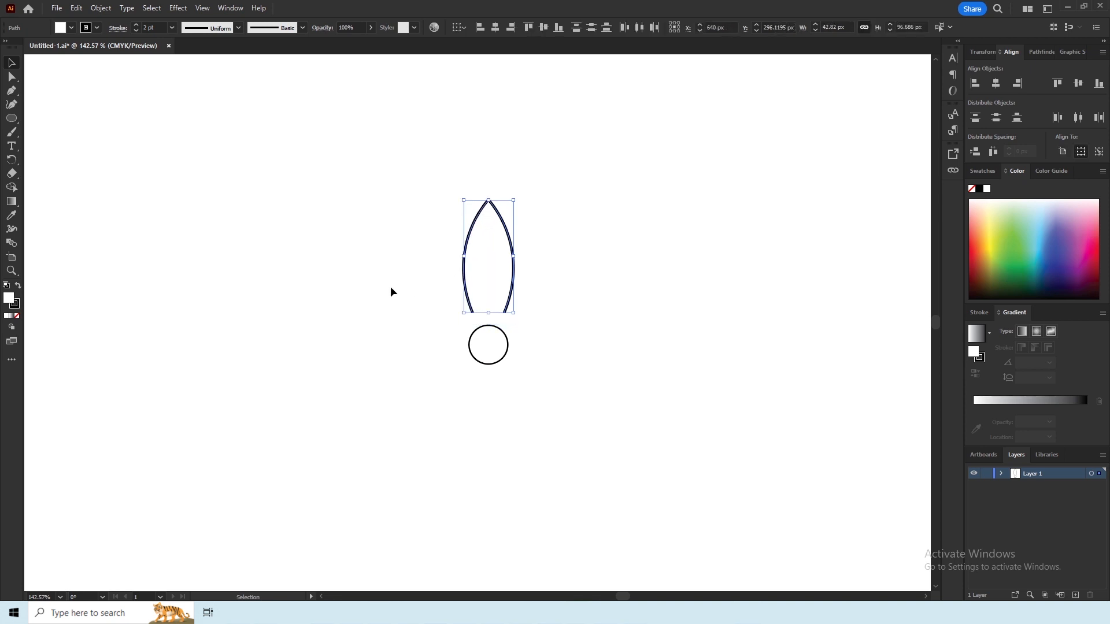
# Step: Connect the two curves' end points at the petal tip into a single path
pyautogui.click(11, 78)
pyautogui.moveTo(416, 175); pyautogui.dragTo(541, 240)
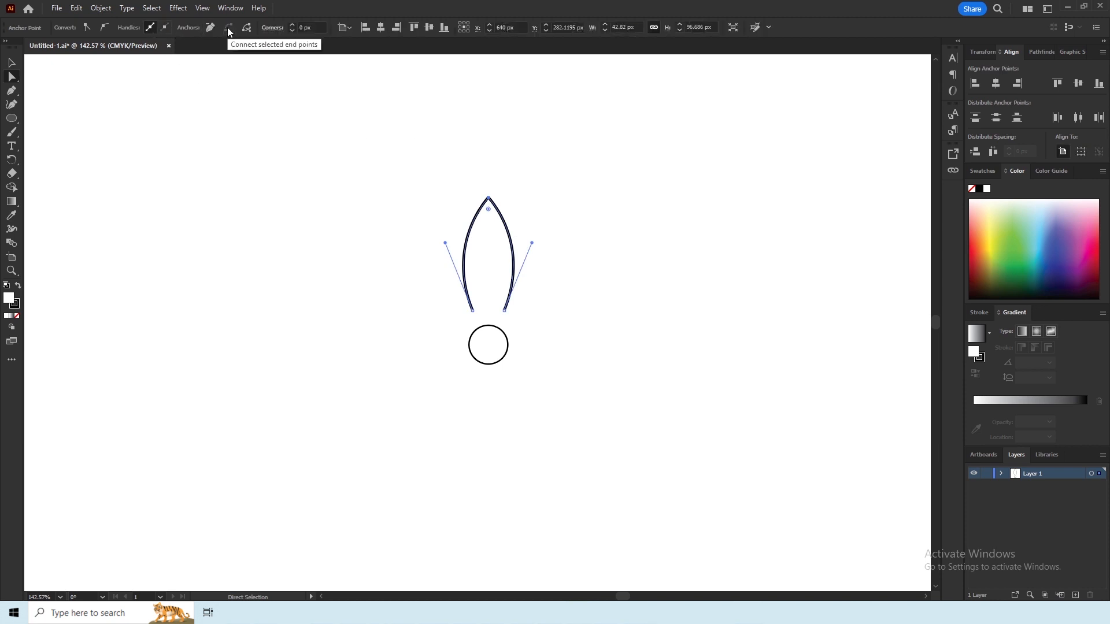
pyautogui.click(372, 325)
pyautogui.press('v')
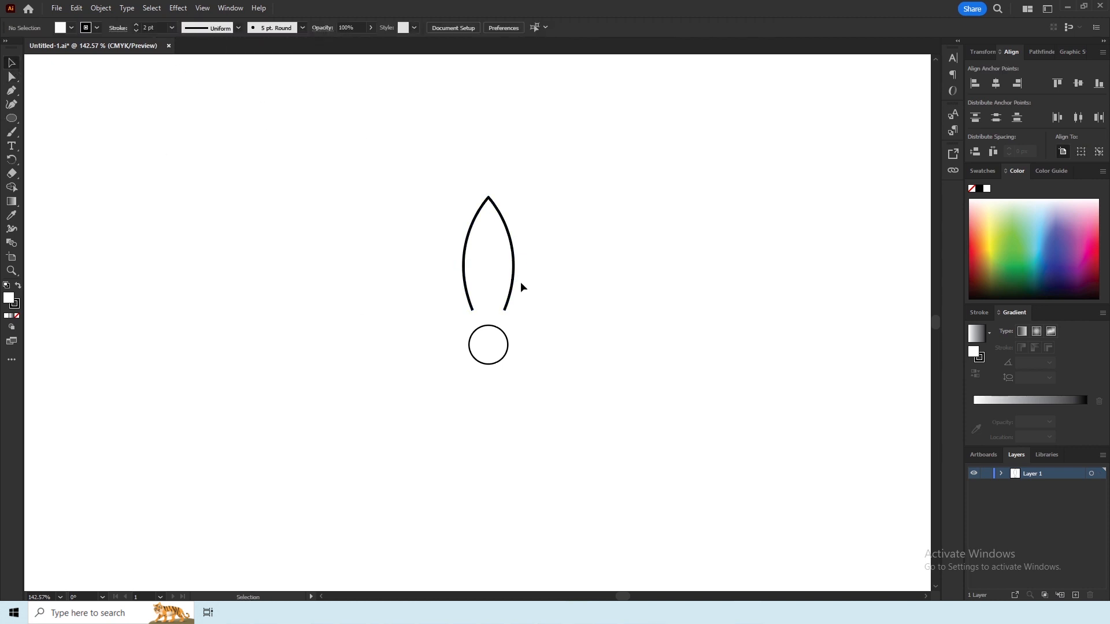
# Step: Move the joined petal down onto the circle's upper edge and set its fill to none
pyautogui.moveTo(513, 293); pyautogui.dragTo(512, 302)
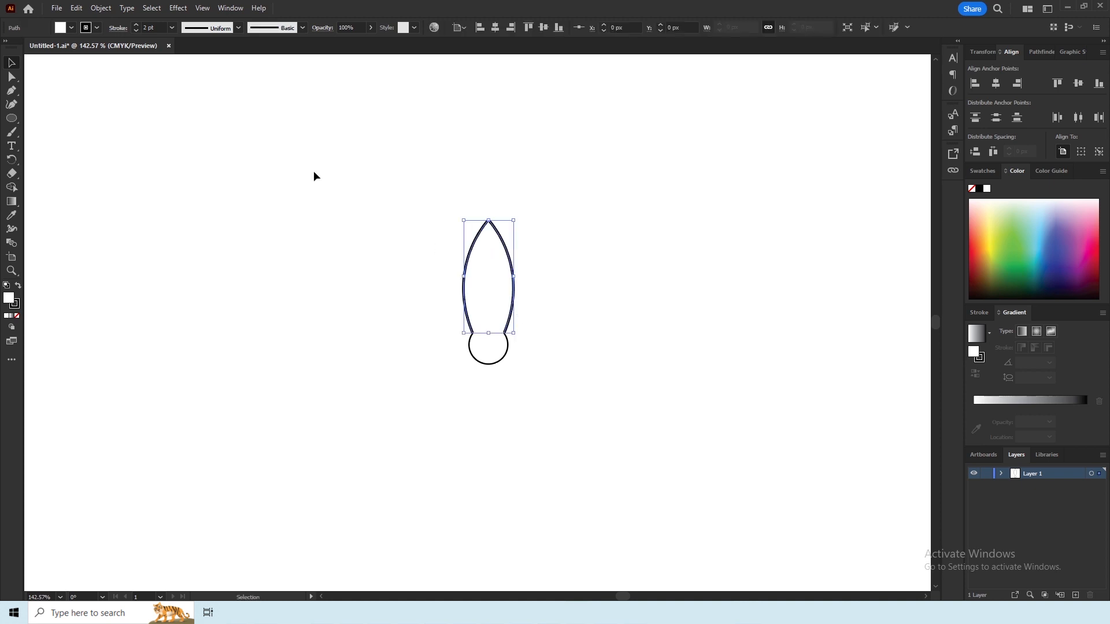
pyautogui.click(70, 27)
pyautogui.click(8, 48)
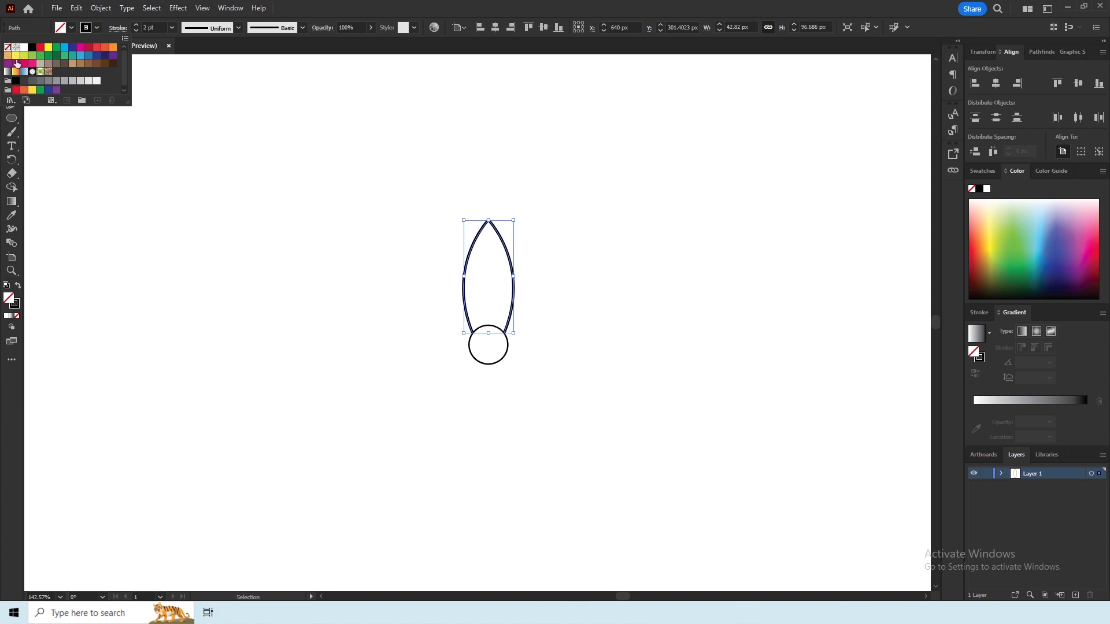
pyautogui.click(458, 310)
pyautogui.moveTo(513, 316); pyautogui.dragTo(512, 316)
# Step: Fill the circle with black, hex 000000
pyautogui.click(482, 342)
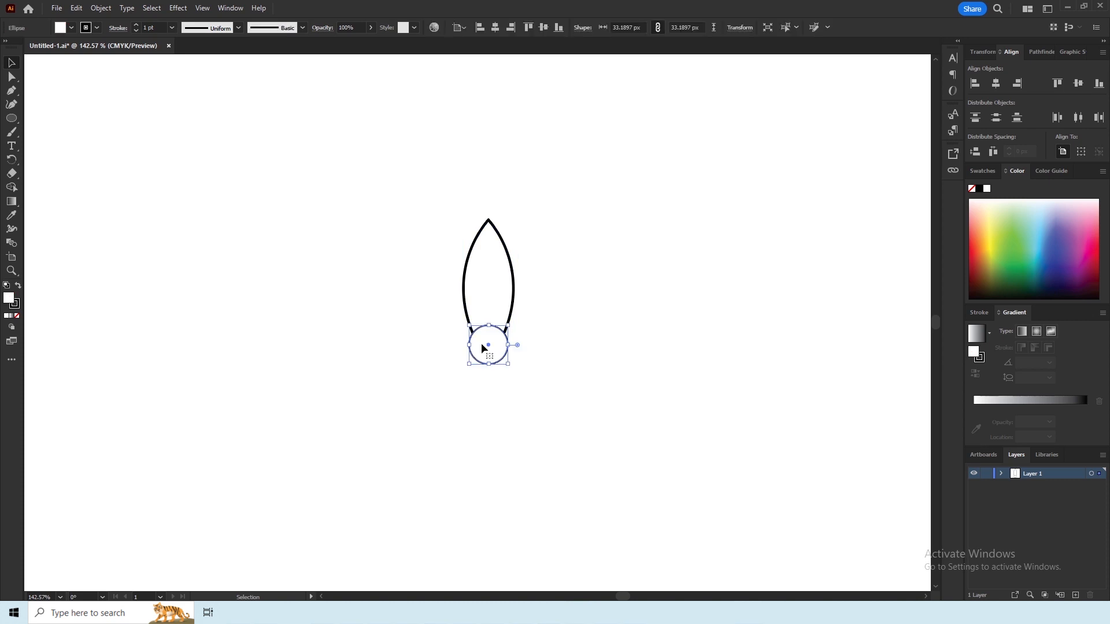
pyautogui.doubleClick(10, 303)
pyautogui.write('000000')
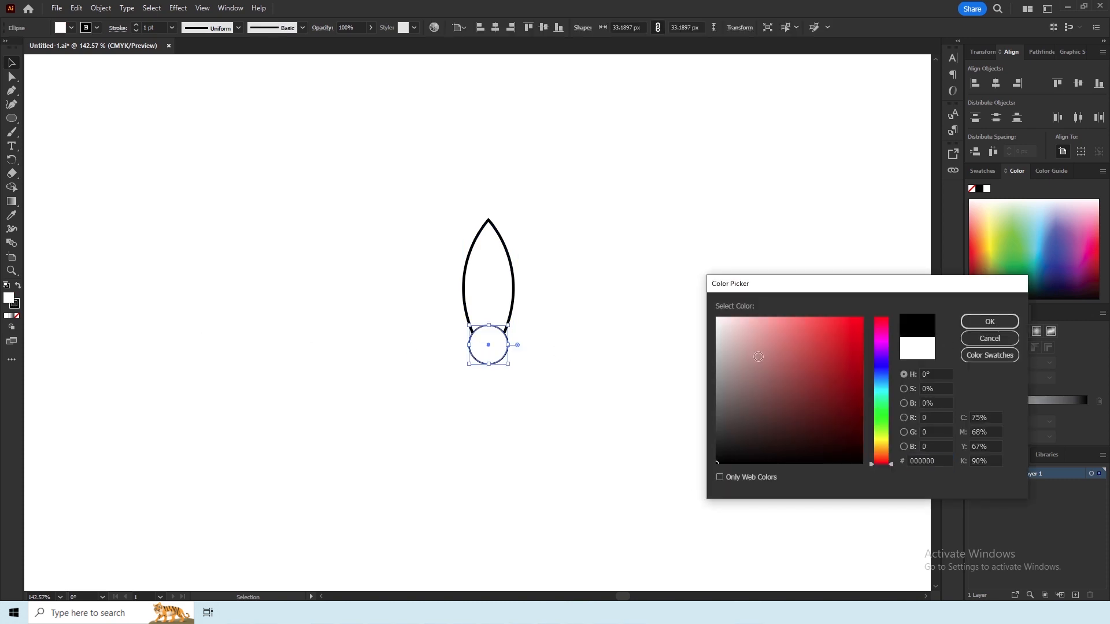
pyautogui.click(983, 321)
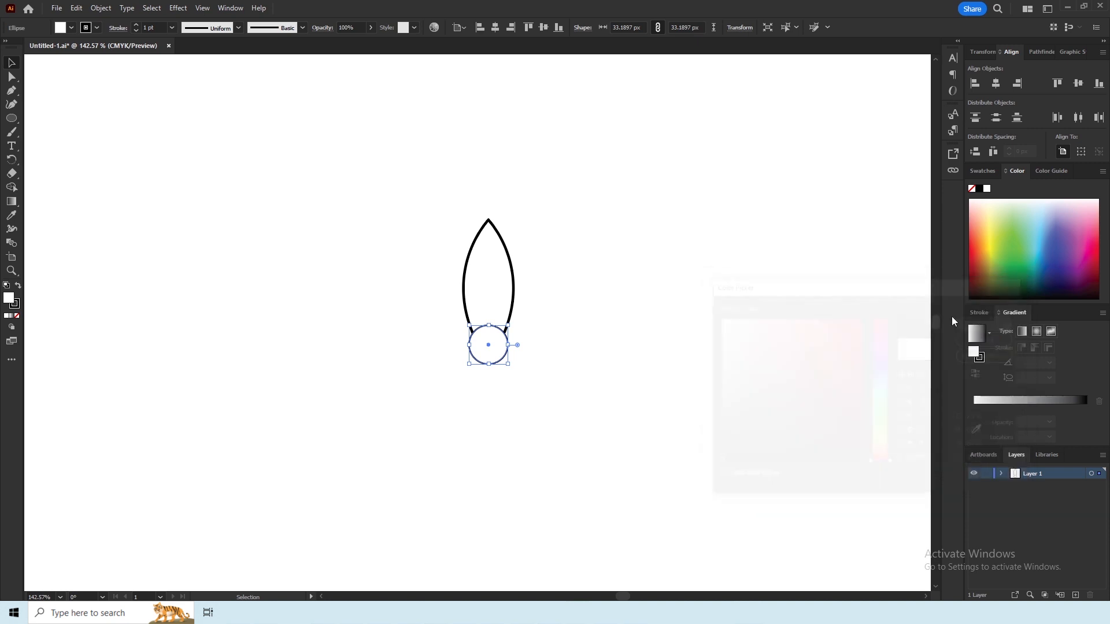
# Step: Create a new global process swatch in RGB mode with hex 000000 for the petal's stroke
pyautogui.click(515, 288)
pyautogui.click(97, 27)
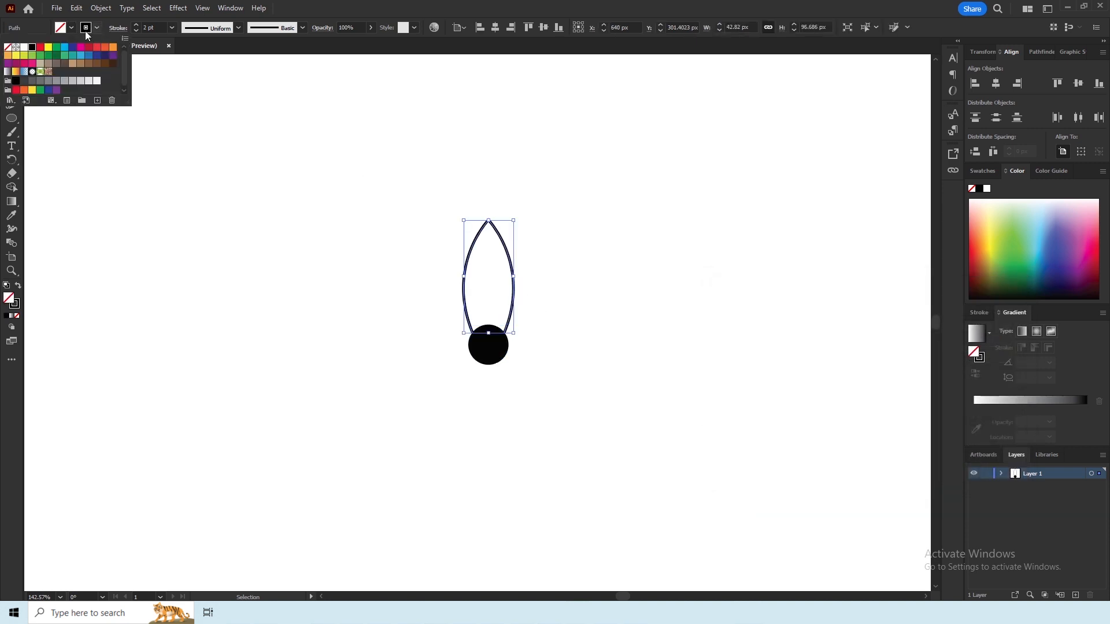
pyautogui.click(98, 100)
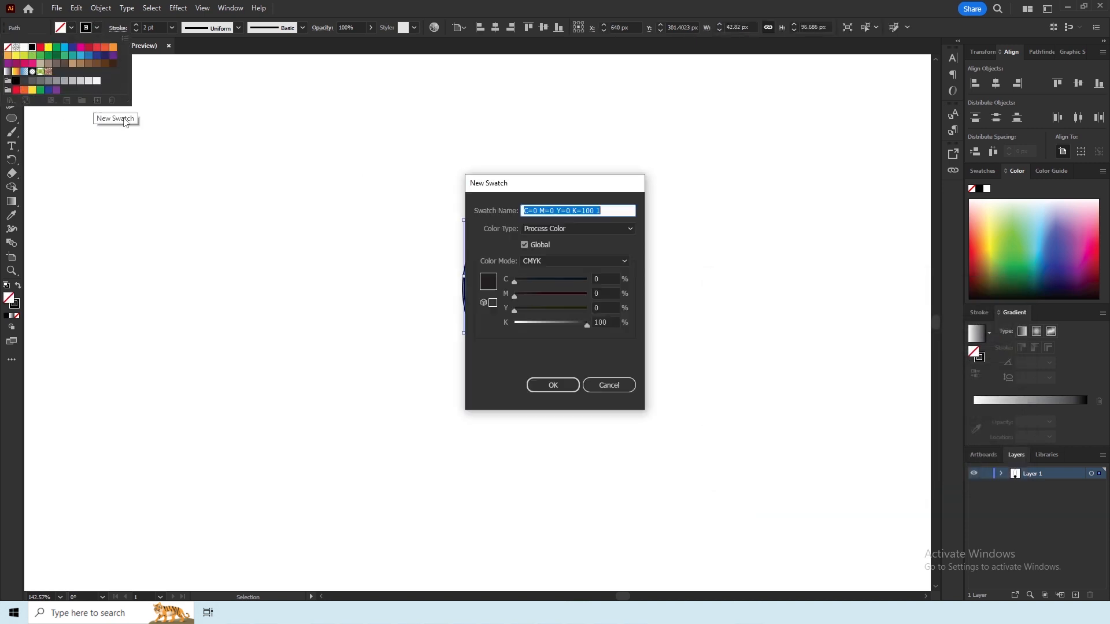
pyautogui.click(570, 232)
pyautogui.click(562, 242)
pyautogui.click(555, 263)
pyautogui.click(552, 283)
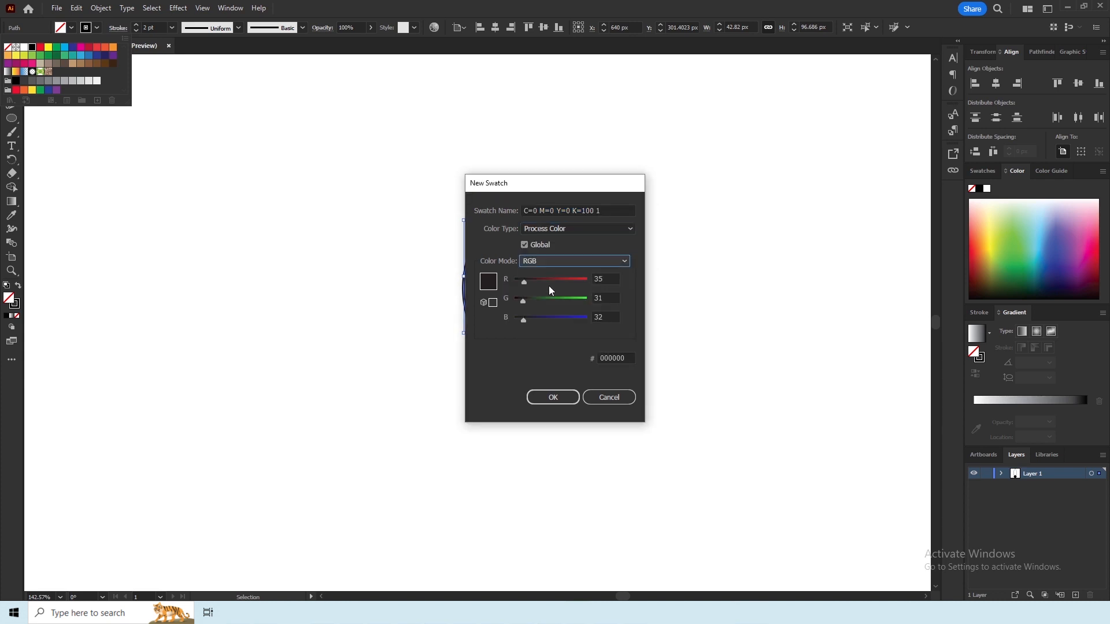
pyautogui.click(614, 361)
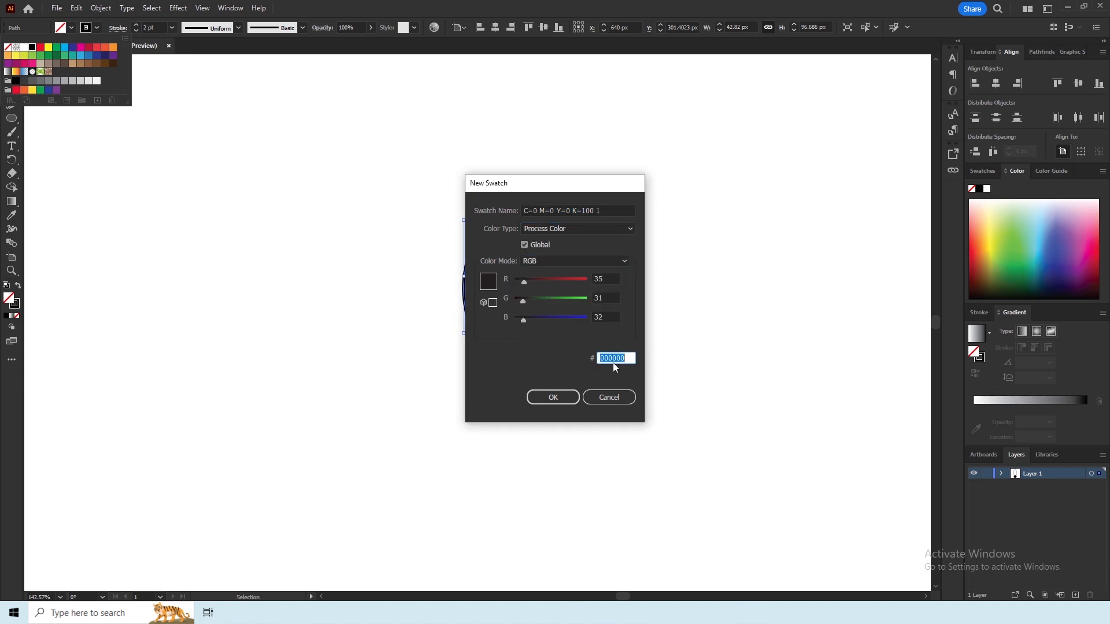
pyautogui.click(538, 399)
# Step: Move the petal down 9 px so its open ends overlap the black circle
pyautogui.click(533, 343)
pyautogui.click(496, 342)
pyautogui.click(511, 306)
pyautogui.press('Down')
pyautogui.press('Down')
pyautogui.press('Down')
pyautogui.press('Down')
pyautogui.press('Down')
pyautogui.press('Down')
pyautogui.press('Down')
pyautogui.press('Down')
pyautogui.press('Down')
pyautogui.press('Down')
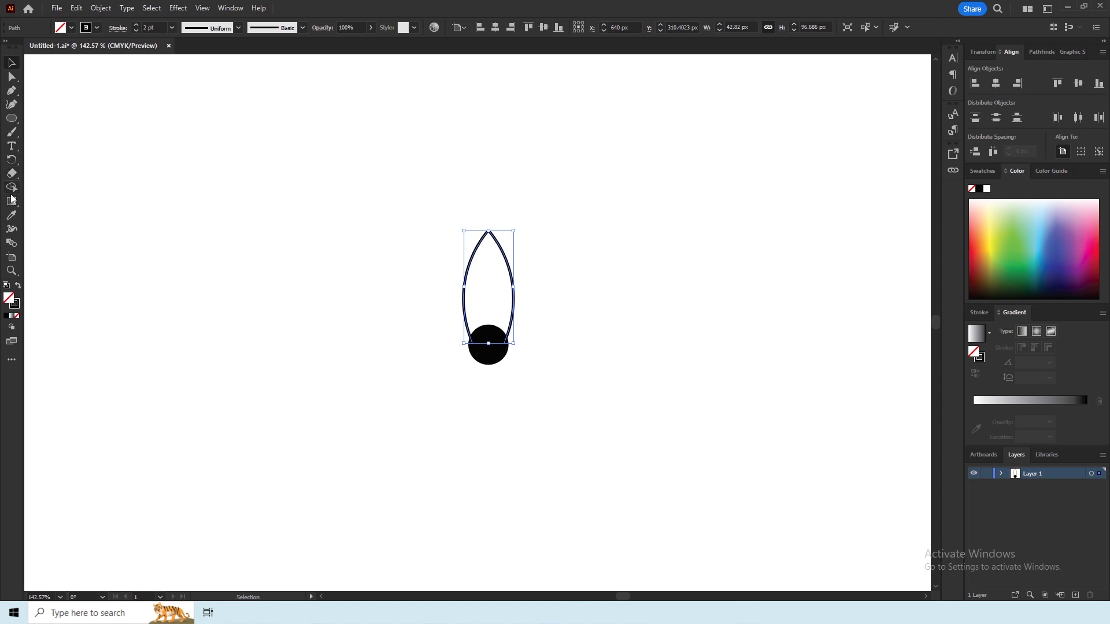
# Step: Make a copy of the petal rotated 30° about the black circle's center
pyautogui.click(12, 162)
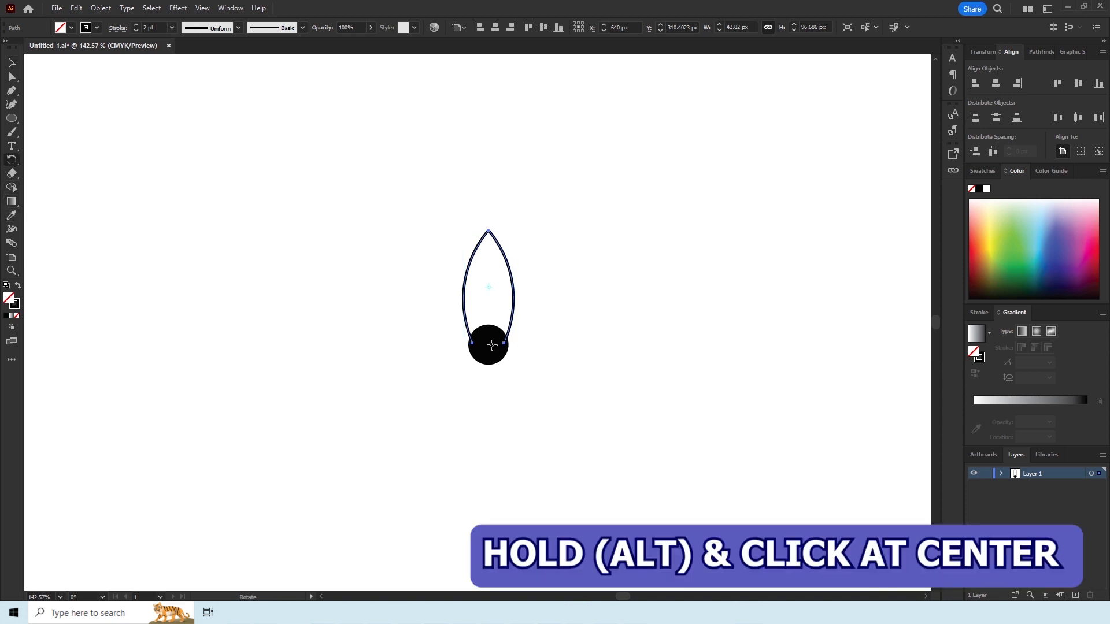
pyautogui.keyDown('alt'); pyautogui.click(488, 345); pyautogui.keyUp('alt')
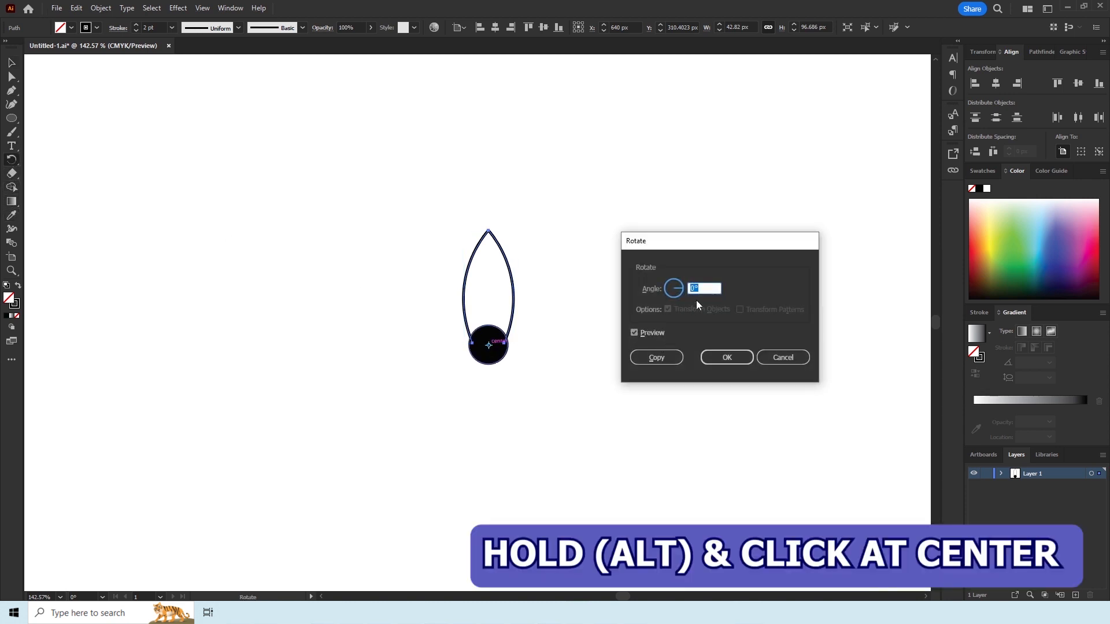
pyautogui.press('Up')
pyautogui.write('15')
pyautogui.press('Tab')
pyautogui.click(704, 289)
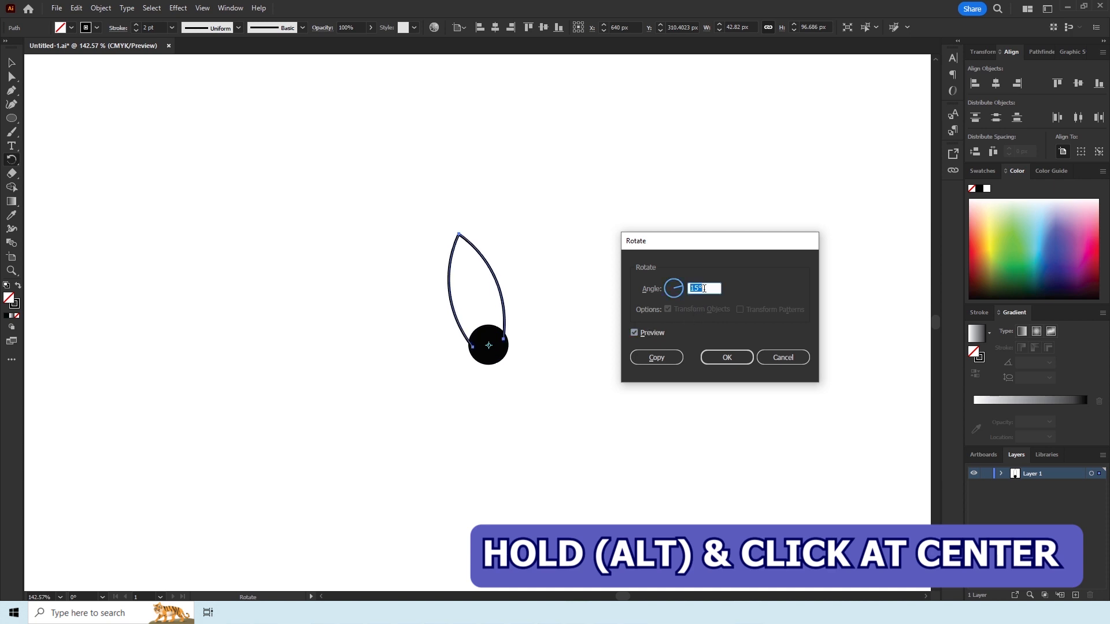
pyautogui.press('Tab')
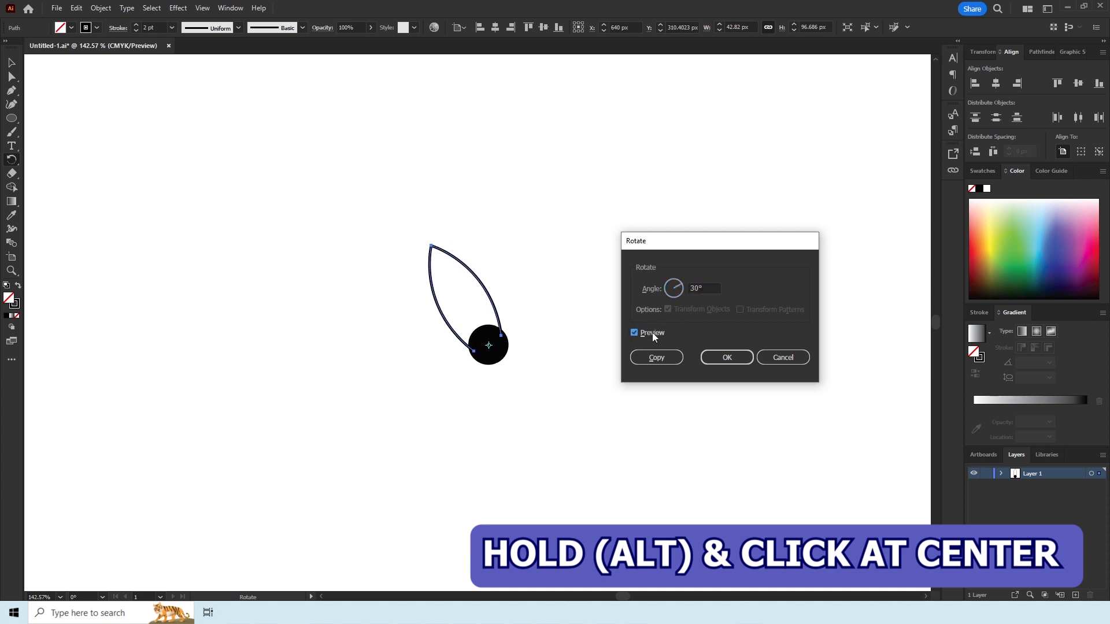
pyautogui.click(655, 358)
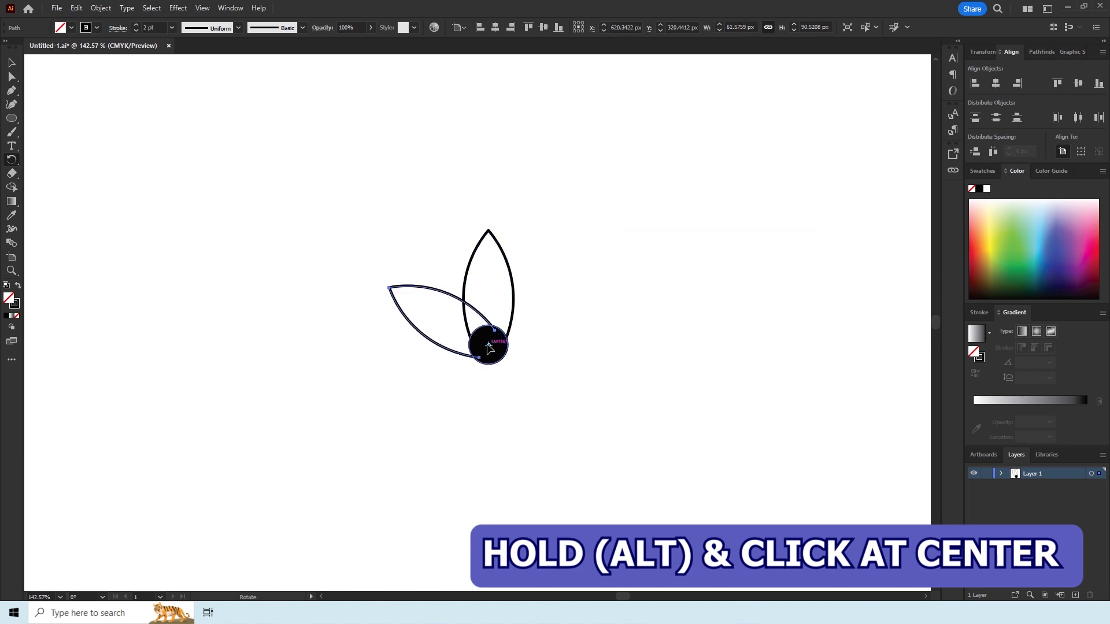
# Step: Keep making copies of the petal rotated 30° about the black circle's center until the ring holds 12 petals, and save the document
pyautogui.keyDown('alt'); pyautogui.click(489, 347); pyautogui.keyUp('alt')
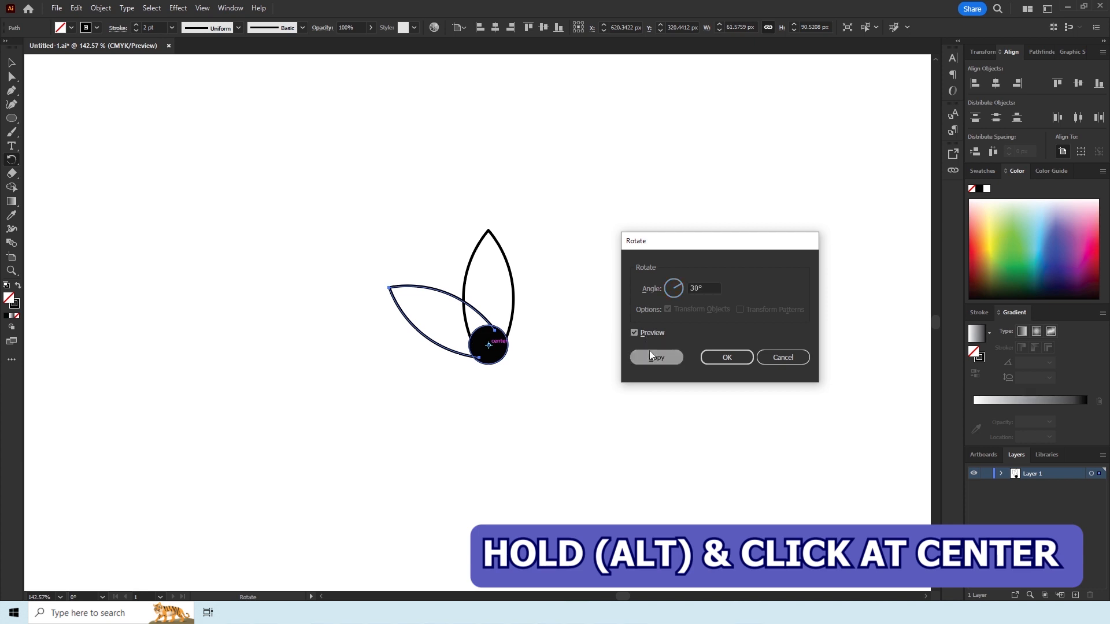
pyautogui.click(655, 357)
pyautogui.keyDown('alt'); pyautogui.click(489, 346); pyautogui.keyUp('alt')
pyautogui.hotkey('alt', 'Return')
pyautogui.hotkey('ctrl', 'd')
pyautogui.hotkey('ctrl', 'd')
pyautogui.hotkey('ctrl', 'd')
pyautogui.hotkey('ctrl', 'd')
pyautogui.hotkey('ctrl', 'd')
pyautogui.hotkey('ctrl', 'd')
pyautogui.hotkey('ctrl', 'd')
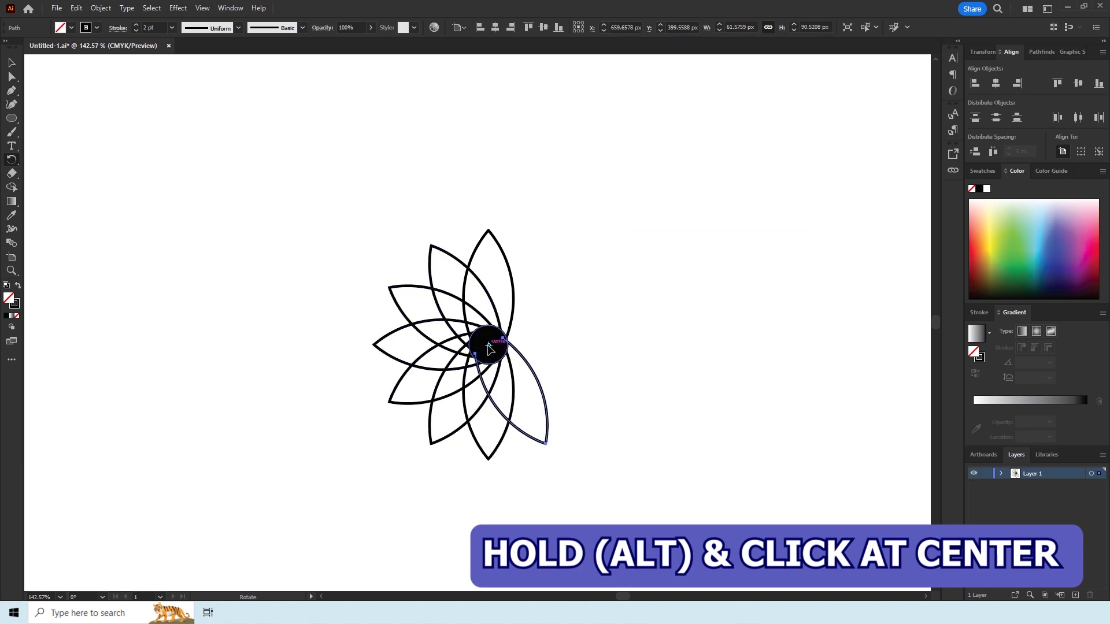
pyautogui.keyDown('alt'); pyautogui.click(489, 345); pyautogui.keyUp('alt')
pyautogui.click(656, 358)
pyautogui.hotkey('ctrl', 'd')
pyautogui.hotkey('ctrl', 's')
# Step: Enlarge the black center circle to about 36.25 px in diameter and center it horizontally and vertically on the artboard
pyautogui.press('z')
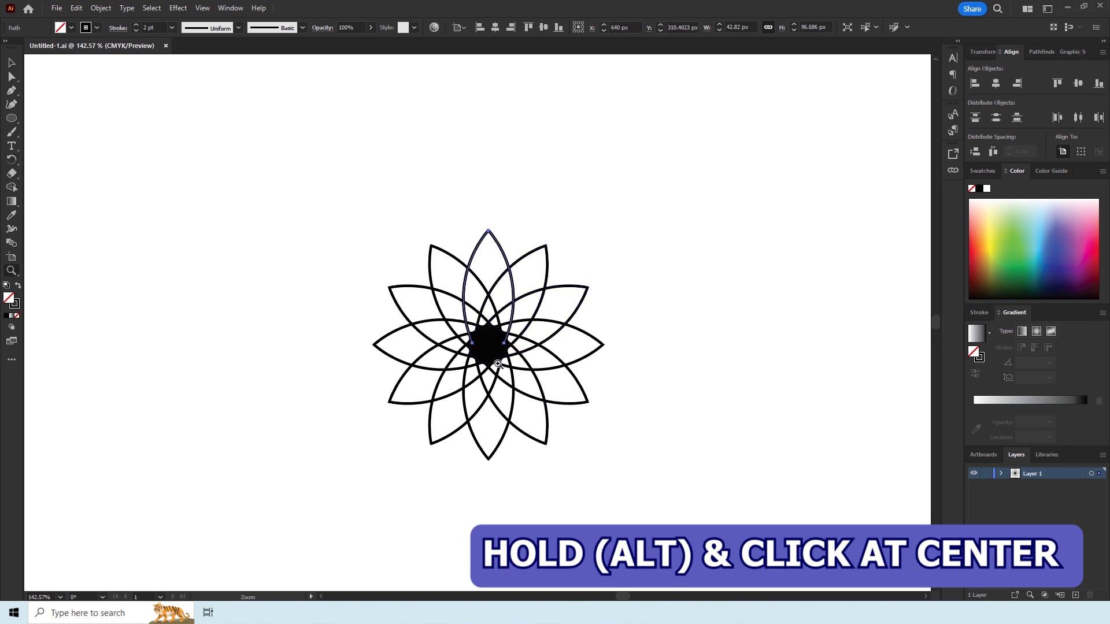
pyautogui.moveTo(496, 394); pyautogui.dragTo(624, 506)
pyautogui.moveTo(487, 292); pyautogui.dragTo(512, 307)
pyautogui.press('v')
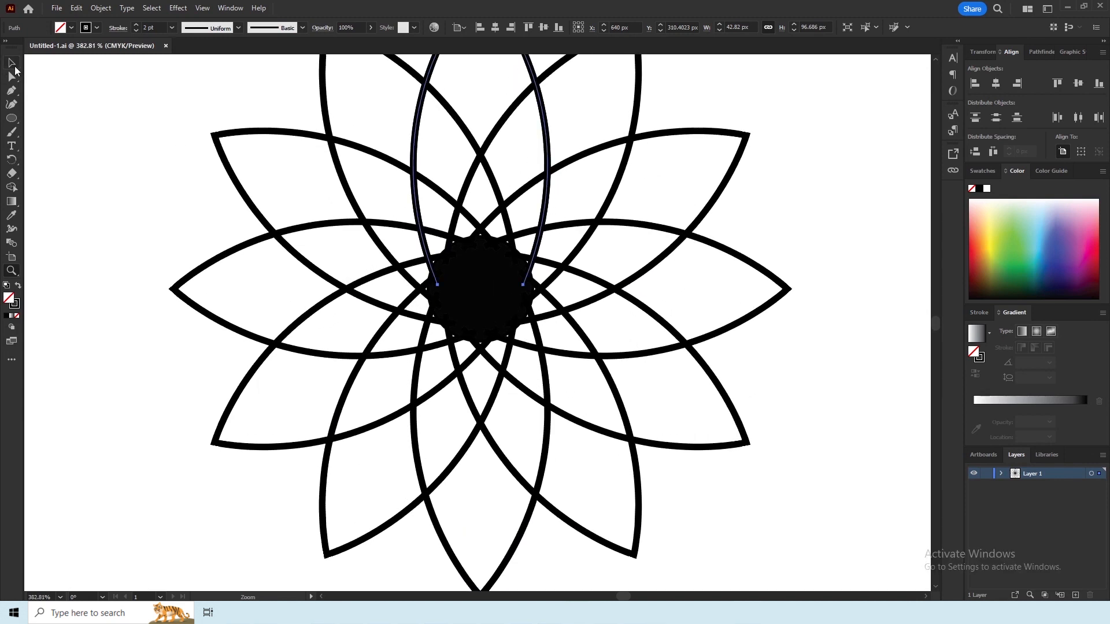
pyautogui.click(482, 298)
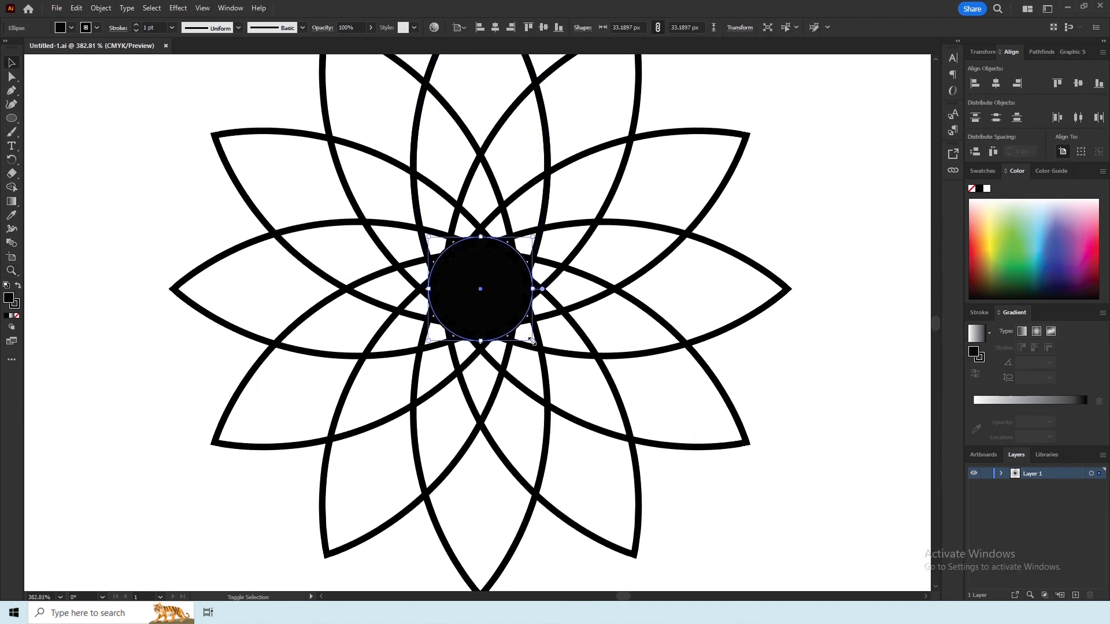
pyautogui.moveTo(532, 341); pyautogui.dragTo(542, 351)
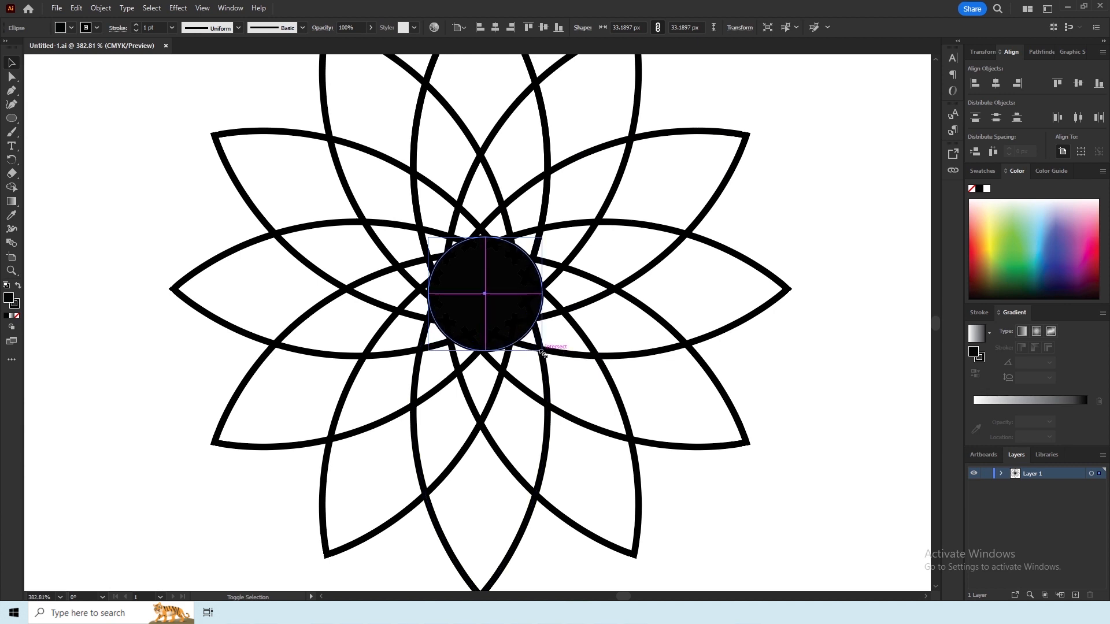
pyautogui.click(996, 85)
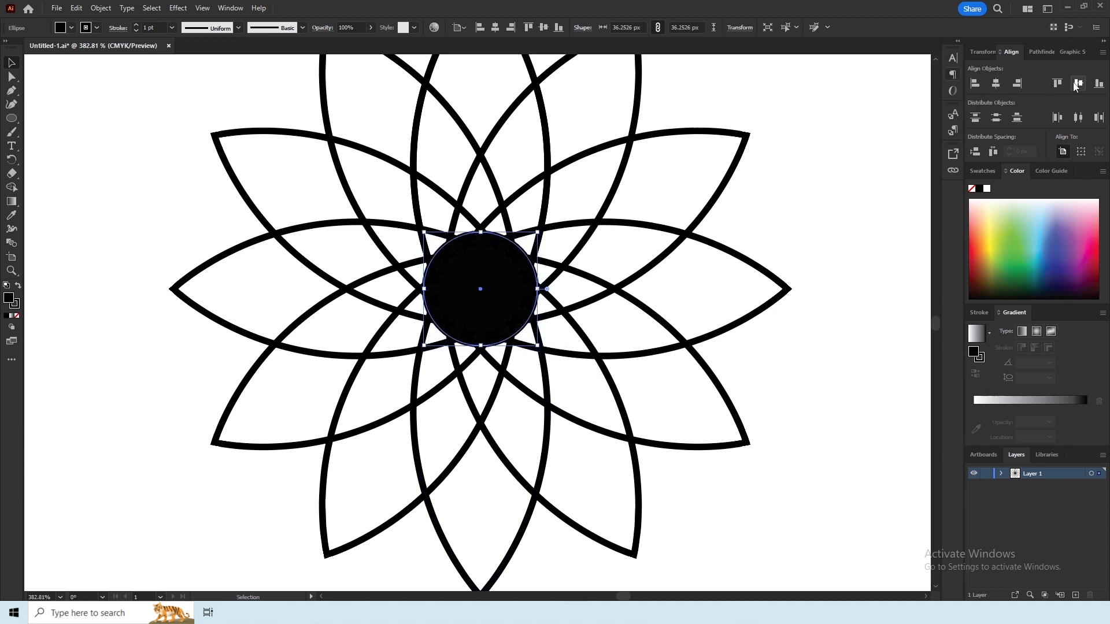
pyautogui.click(1078, 84)
pyautogui.click(812, 168)
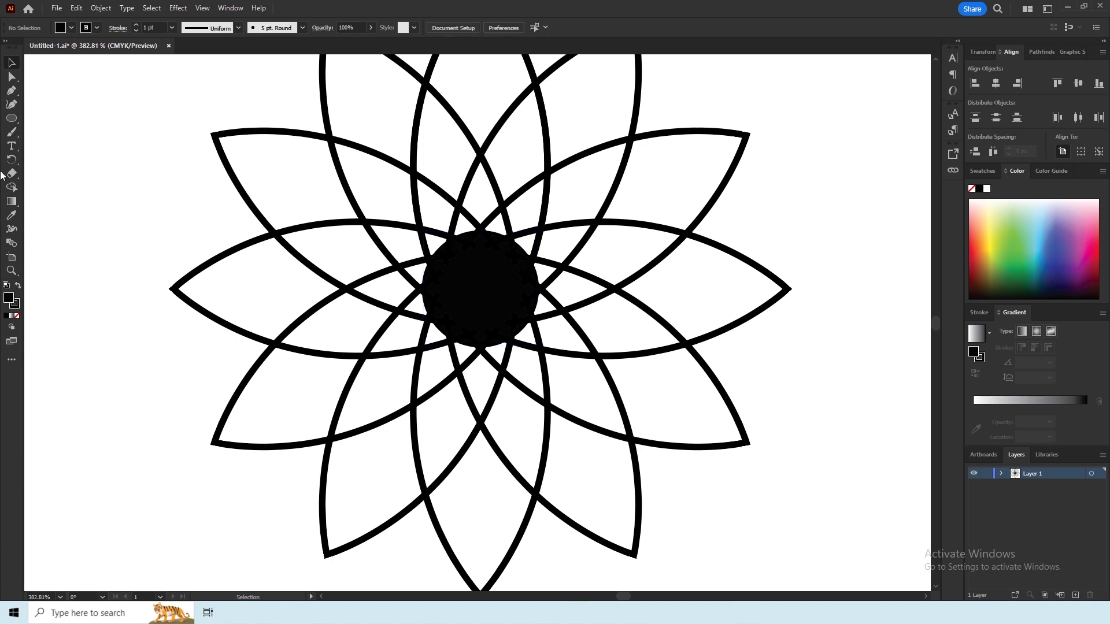
# Step: Draw a small circle about 5.7 px in diameter, center it on the artboard, and move it straight up near the black circle's upper edge
pyautogui.click(12, 119)
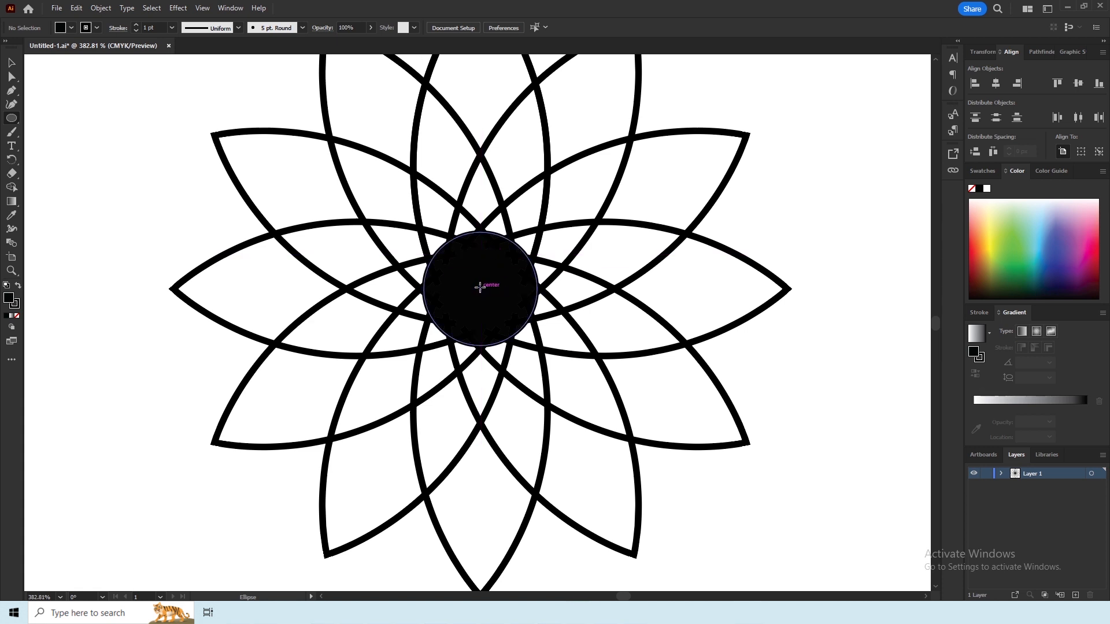
pyautogui.moveTo(480, 288); pyautogui.dragTo(497, 307)
pyautogui.click(12, 65)
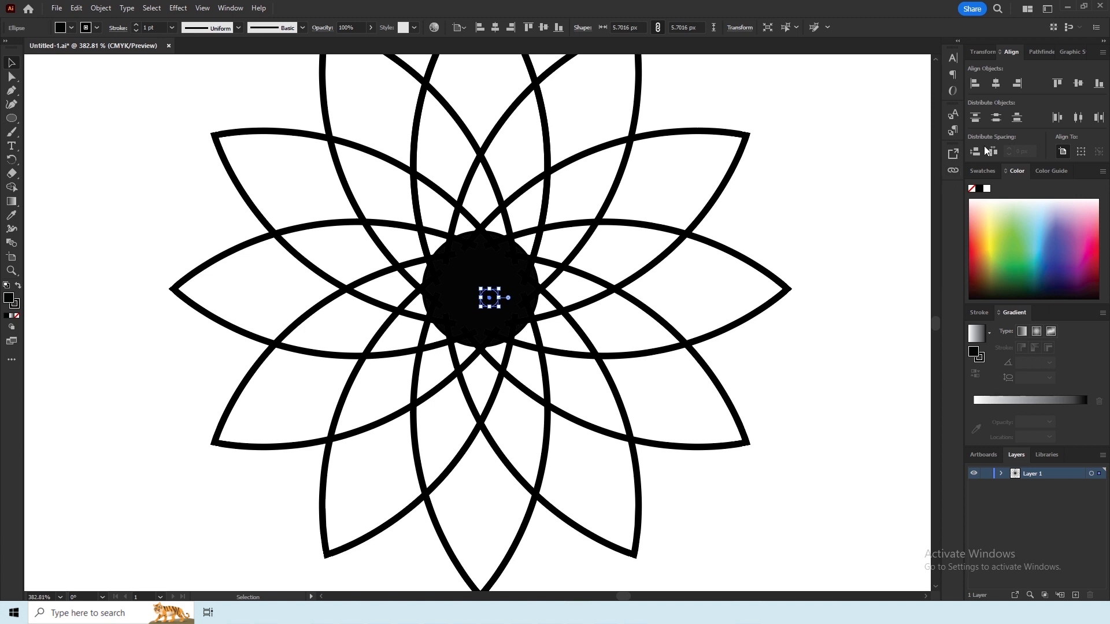
pyautogui.click(996, 82)
pyautogui.click(1079, 84)
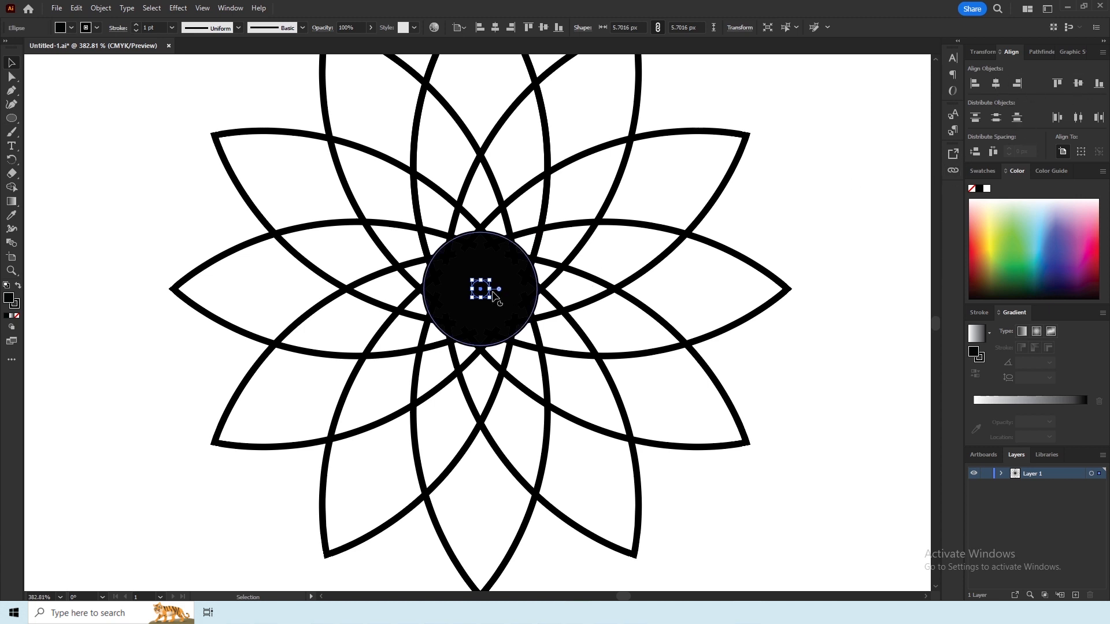
pyautogui.moveTo(482, 290); pyautogui.dragTo(480, 255)
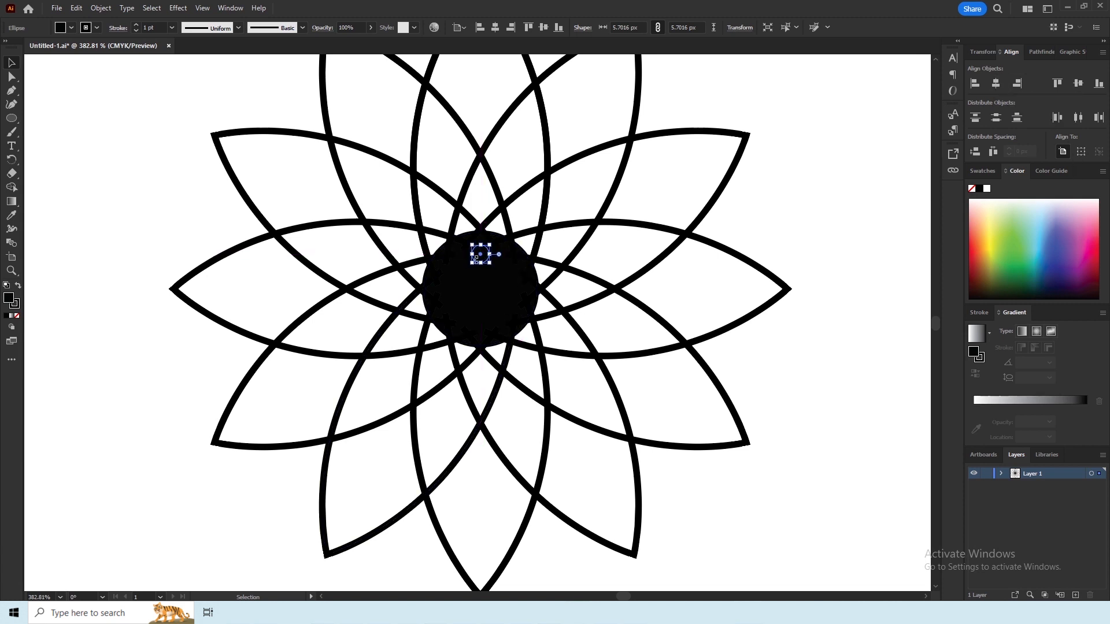
# Step: Fill the small circle with white, hex ffffff, and remove its stroke
pyautogui.doubleClick(9, 299)
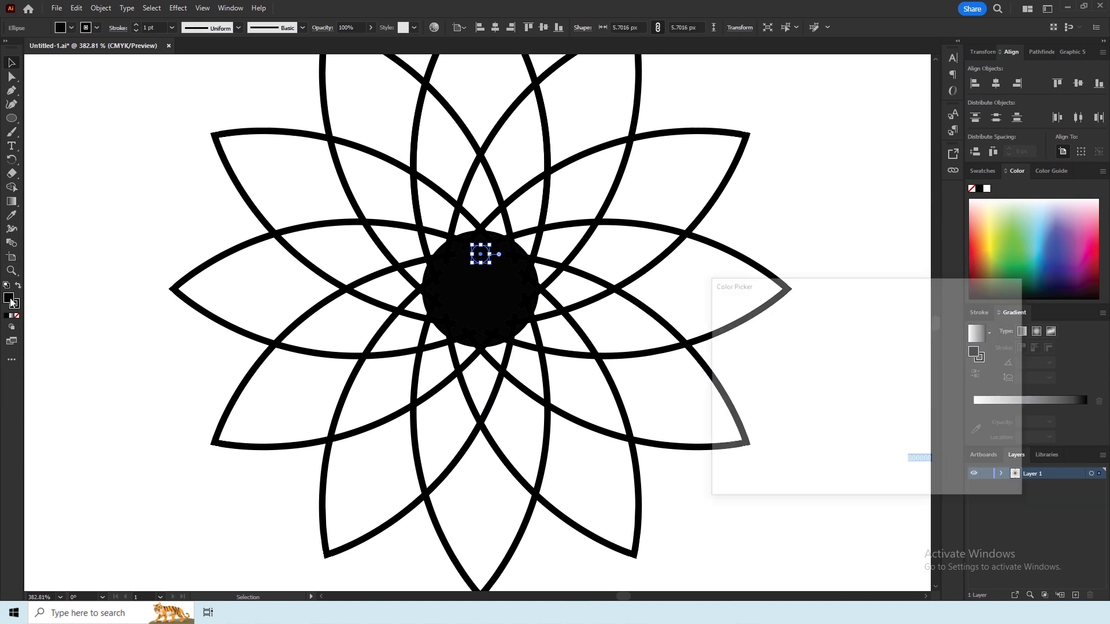
pyautogui.click(718, 317)
pyautogui.click(990, 321)
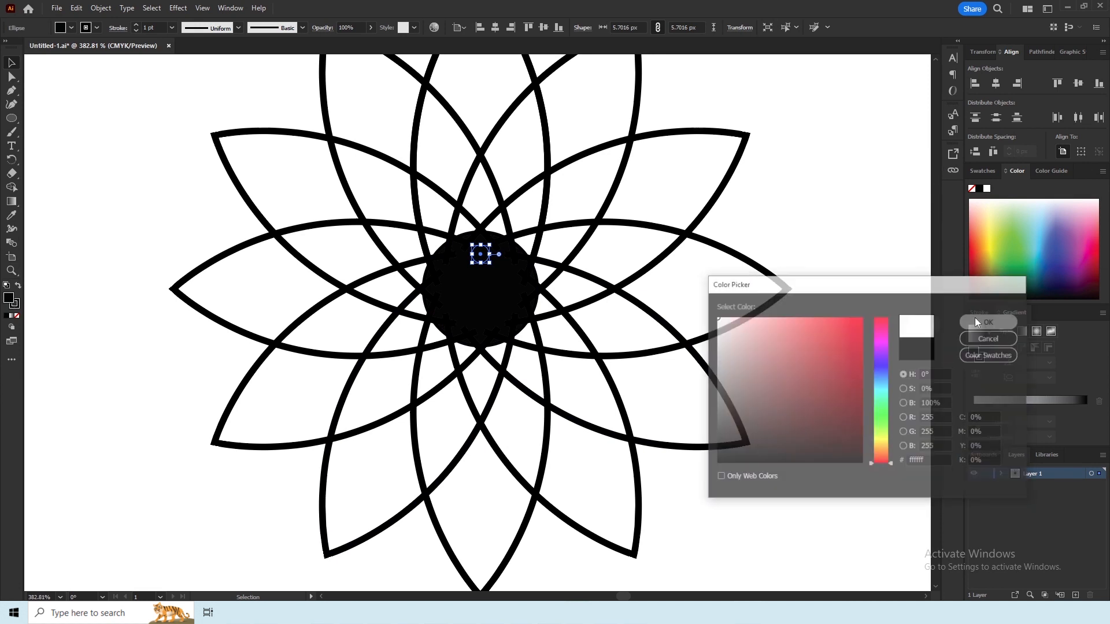
pyautogui.click(97, 27)
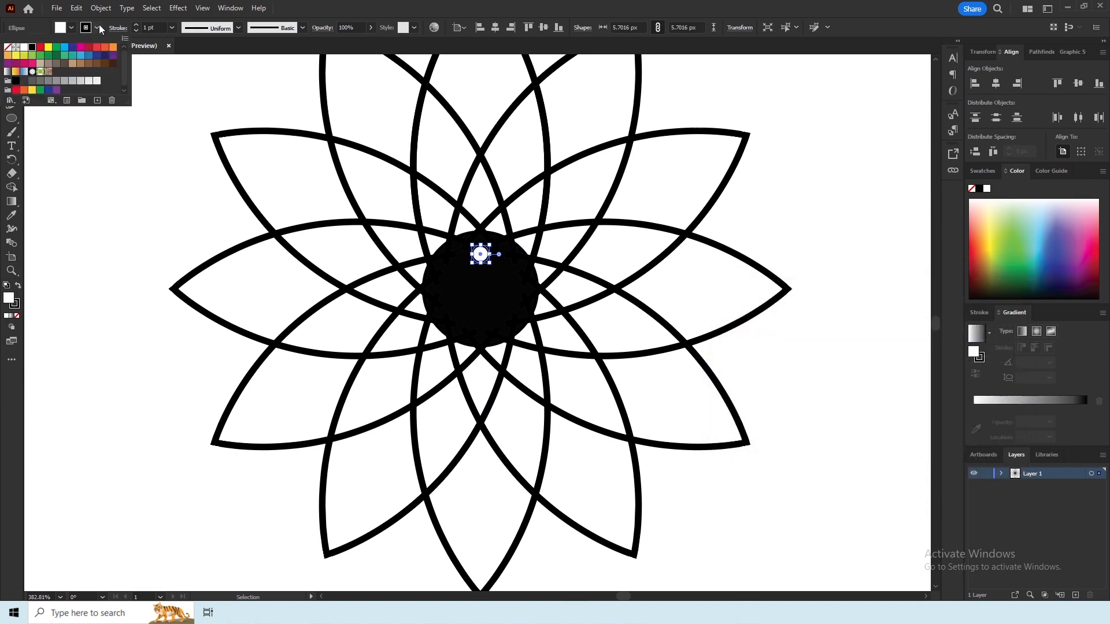
pyautogui.click(7, 48)
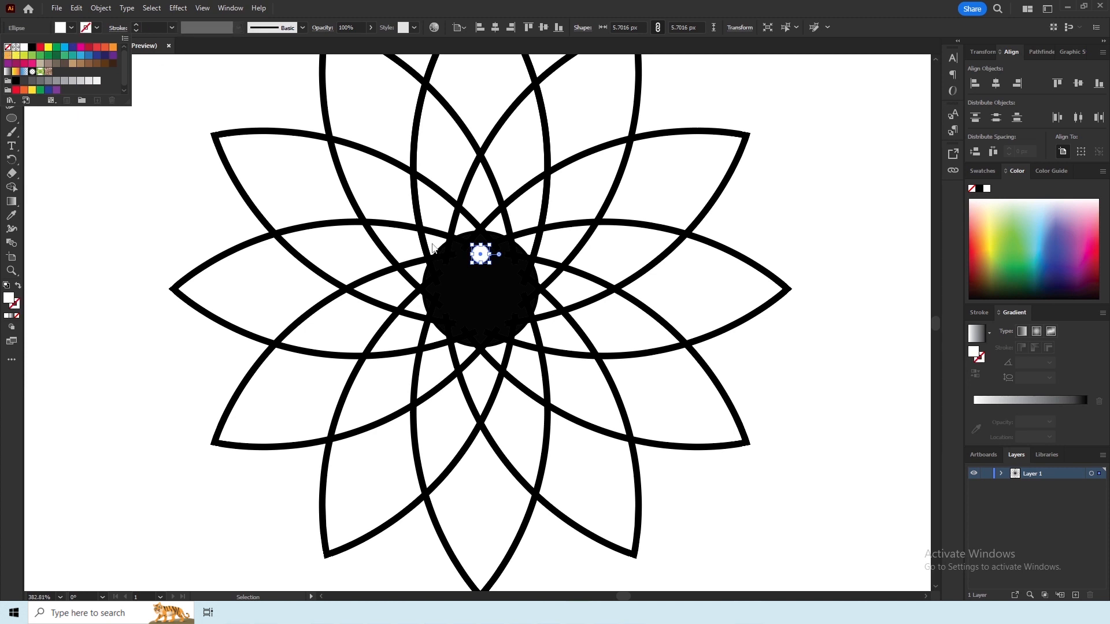
pyautogui.click(483, 257)
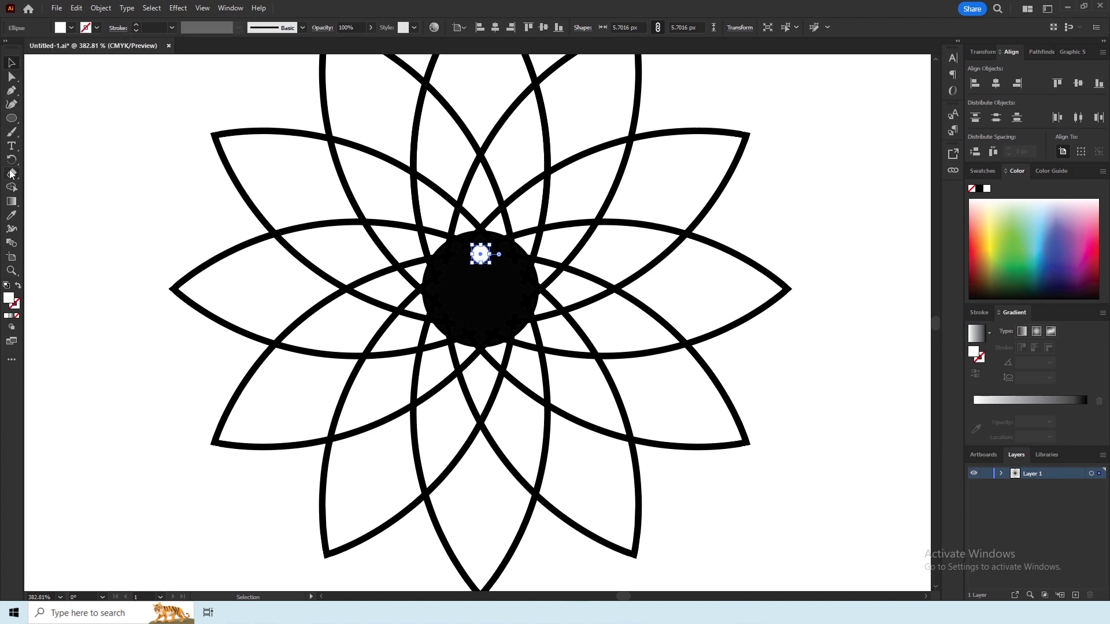
# Step: Shrink the white dot to 4.7016 px wide and high and nudge it up 1 px
pyautogui.click(12, 160)
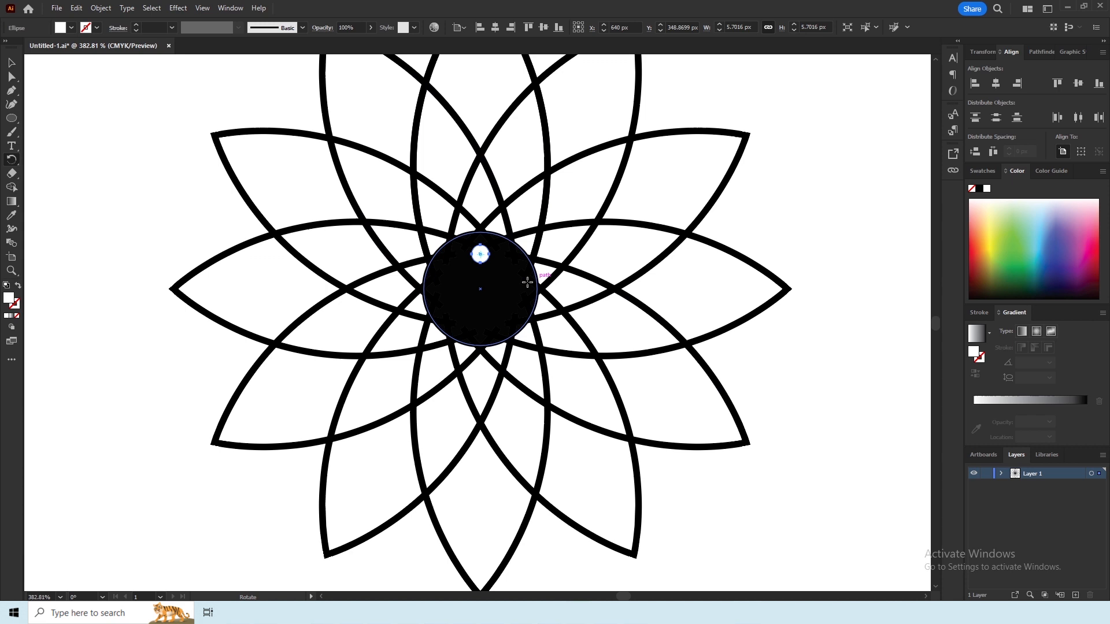
pyautogui.click(480, 288)
pyautogui.click(982, 52)
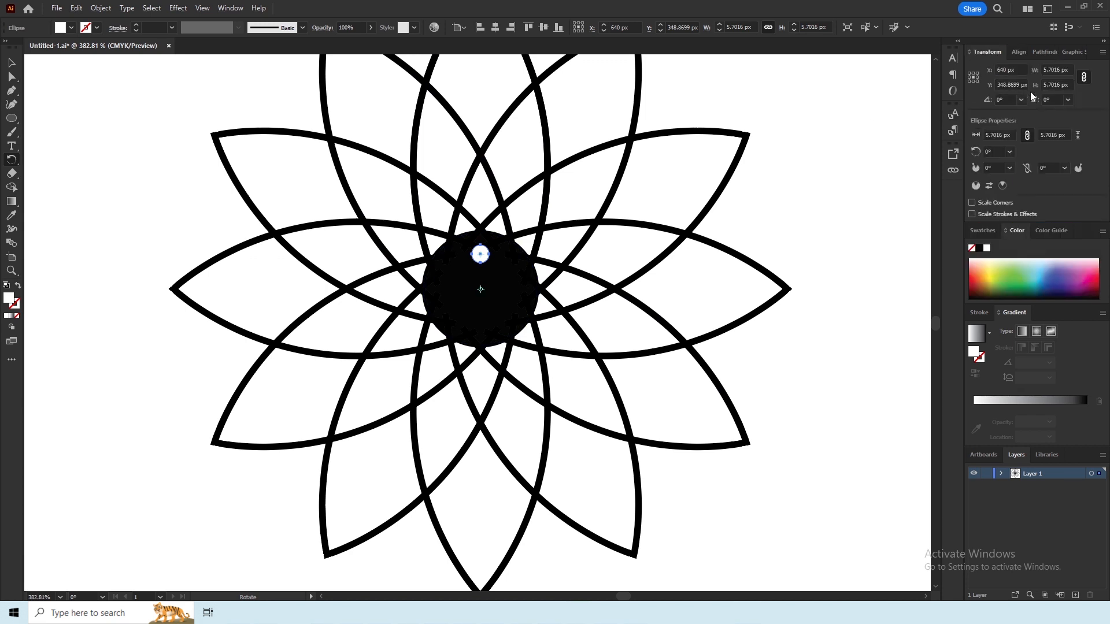
pyautogui.doubleClick(1051, 70)
pyautogui.press('Left')
pyautogui.press('Delete')
pyautogui.write('4')
pyautogui.press('Return')
pyautogui.click(1016, 51)
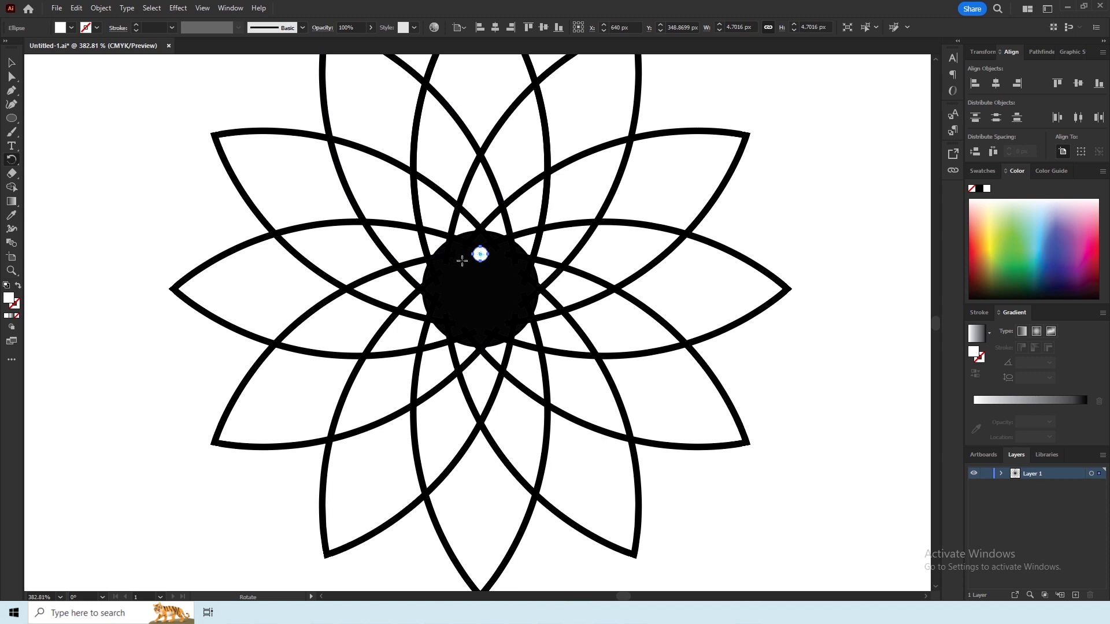
pyautogui.press('Up')
pyautogui.press('Up')
pyautogui.press('Down')
# Step: Copy the white dot in 30° rotations about the black circle's center to form a full ring of 12 dots
pyautogui.keyDown('alt'); pyautogui.click(481, 288); pyautogui.keyUp('alt')
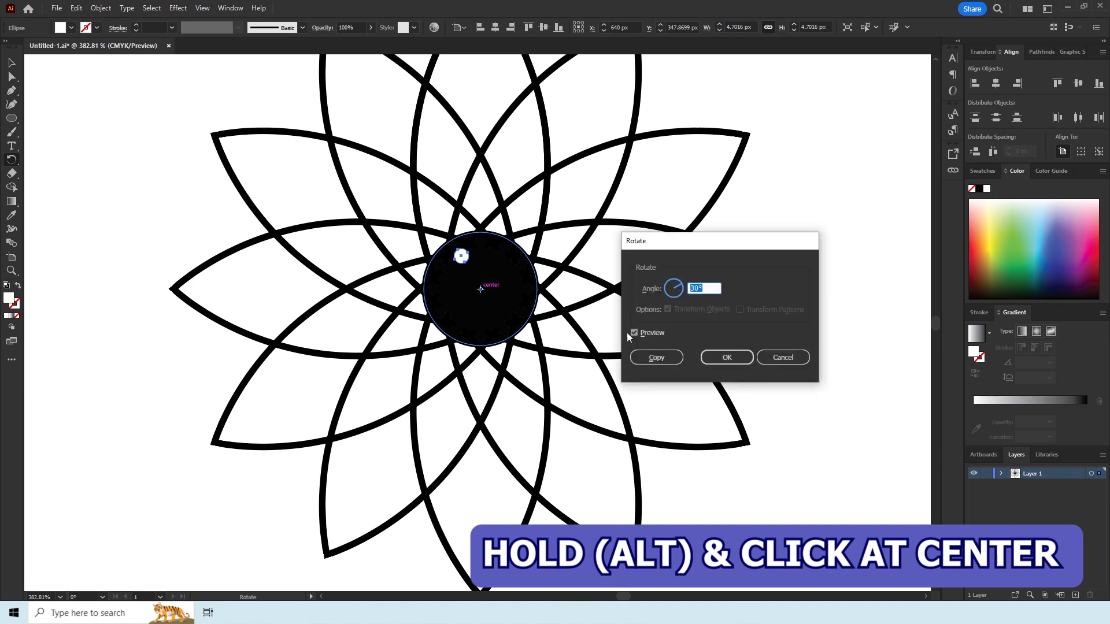
pyautogui.click(662, 355)
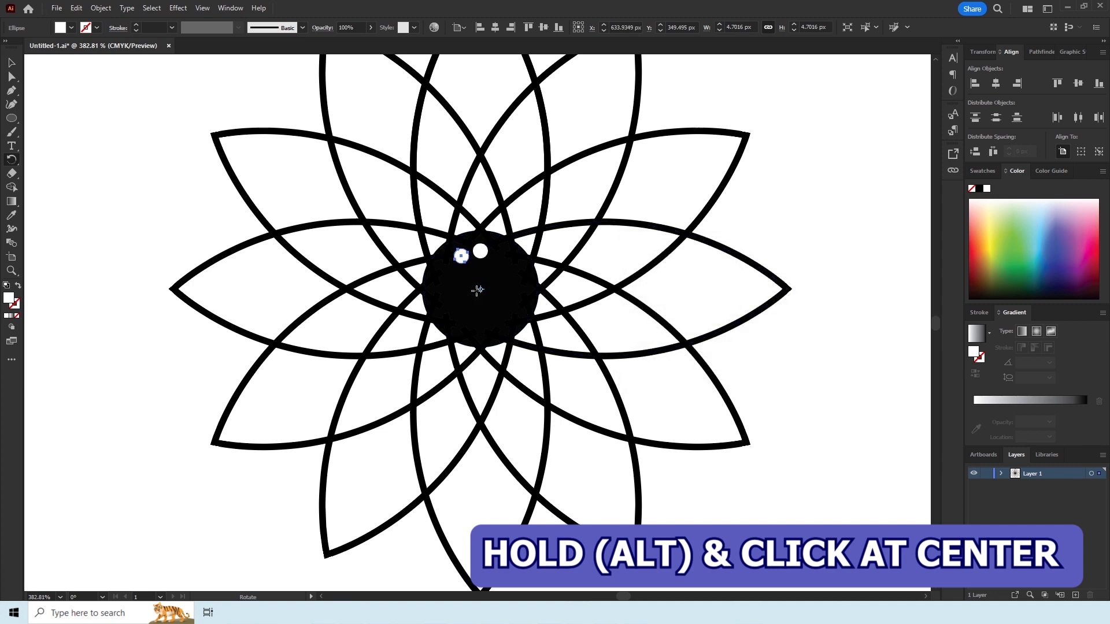
pyautogui.keyDown('alt'); pyautogui.click(481, 290); pyautogui.keyUp('alt')
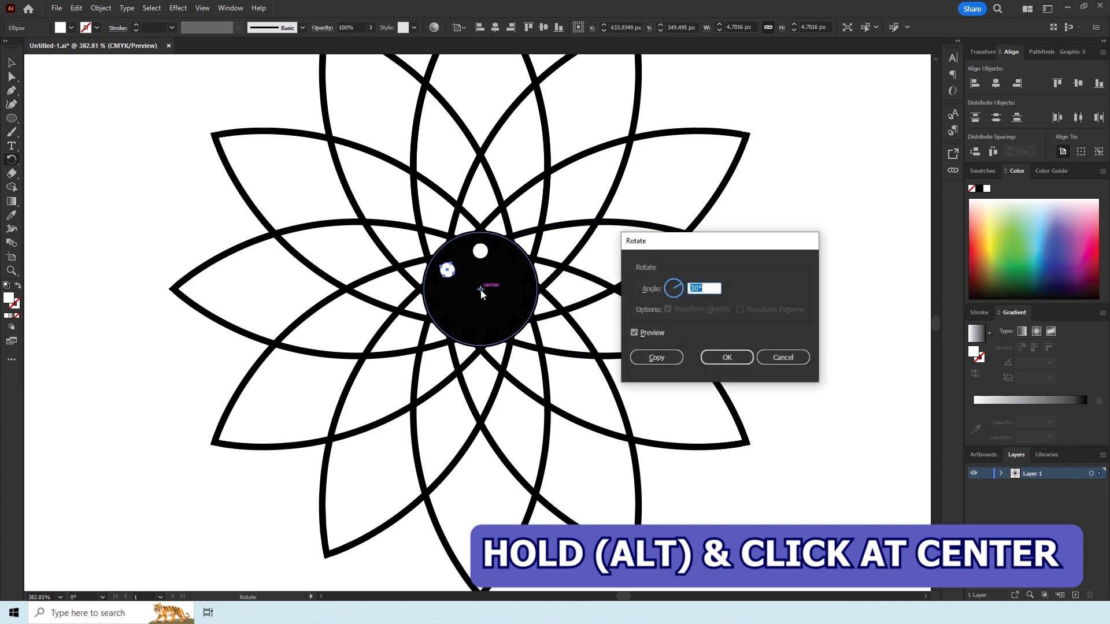
pyautogui.click(656, 357)
pyautogui.hotkey('ctrl', 'd')
pyautogui.hotkey('ctrl', 'd')
pyautogui.hotkey('ctrl', 'd')
pyautogui.hotkey('ctrl', 'd')
pyautogui.hotkey('ctrl', 'd')
pyautogui.hotkey('ctrl', 'd')
pyautogui.hotkey('ctrl', 'd')
pyautogui.hotkey('ctrl', 'd')
pyautogui.keyDown('alt'); pyautogui.click(480, 289); pyautogui.keyUp('alt')
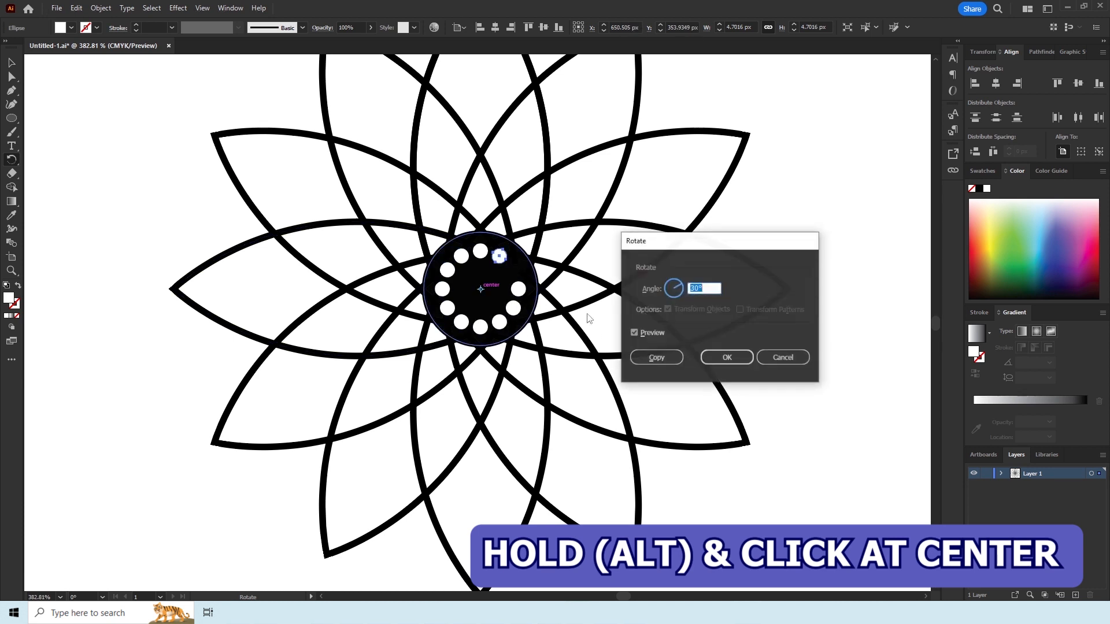
pyautogui.click(670, 358)
pyautogui.press('v')
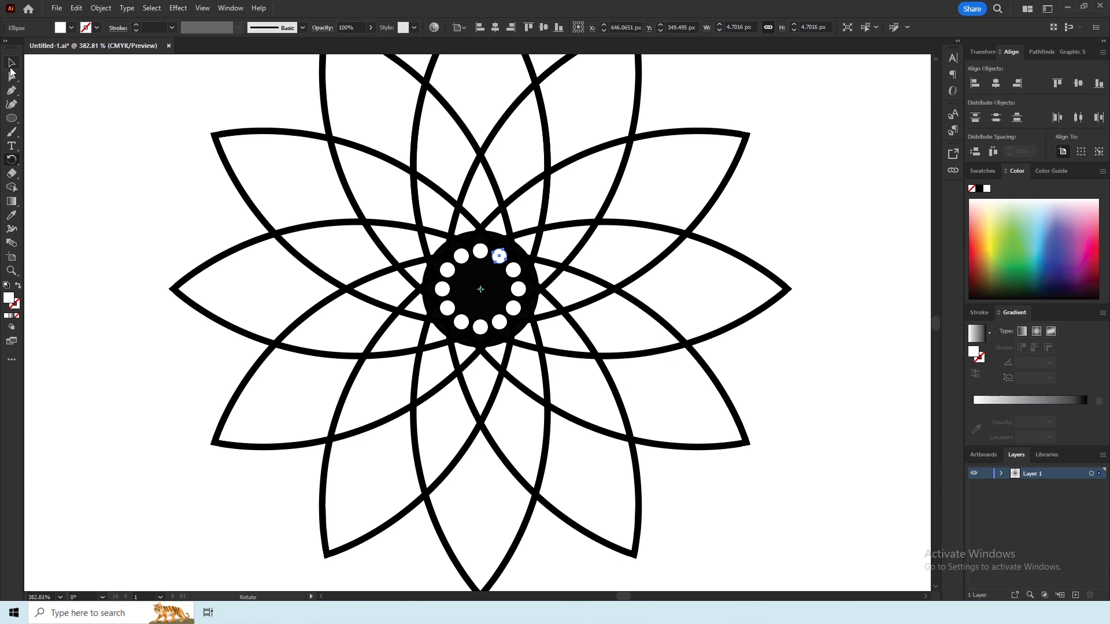
pyautogui.click(141, 243)
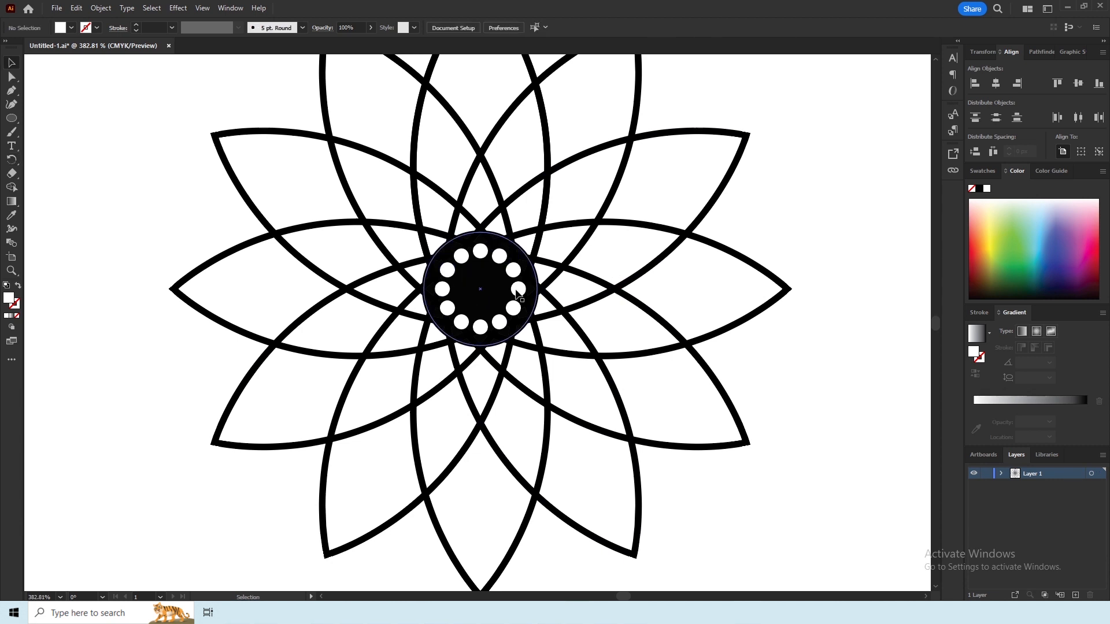
# Step: Offset the black center circle's path by 78 px with miter joins and a miter limit of 4
pyautogui.keyDown('alt'); pyautogui.scroll(-2, 404, 300); pyautogui.keyUp('alt')
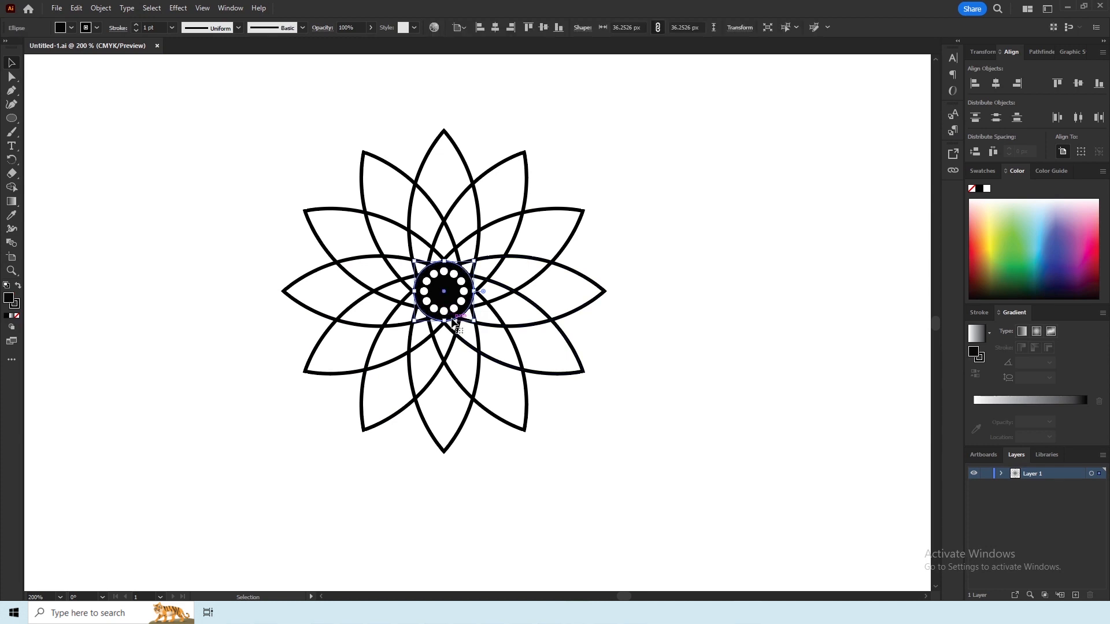
pyautogui.click(100, 9)
pyautogui.moveTo(200, 294)
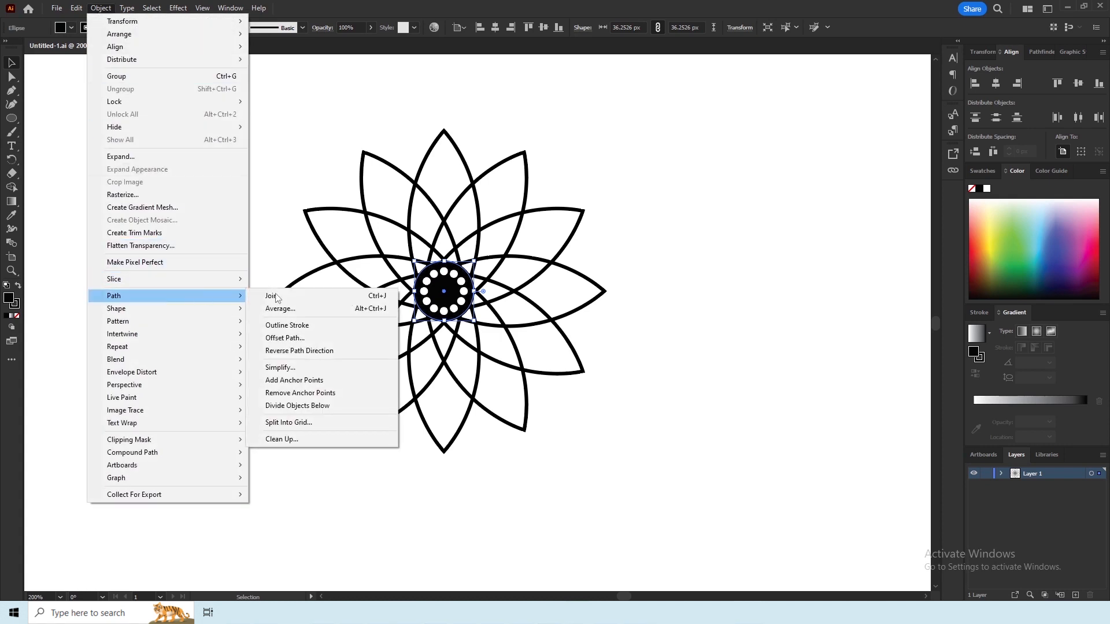
pyautogui.click(284, 337)
pyautogui.moveTo(552, 246); pyautogui.dragTo(747, 259)
pyautogui.press('Up')
pyautogui.press('Up')
pyautogui.press('Up')
pyautogui.press('Up')
pyautogui.press('Up')
pyautogui.press('Up')
pyautogui.press('Up')
pyautogui.press('Up')
pyautogui.press('Up')
pyautogui.press('Up')
pyautogui.press('Up')
pyautogui.press('Up')
pyautogui.press('Up')
pyautogui.press('Up')
pyautogui.press('Up')
pyautogui.press('Up')
pyautogui.press('Up')
pyautogui.press('Up')
pyautogui.press('Up')
pyautogui.press('Up')
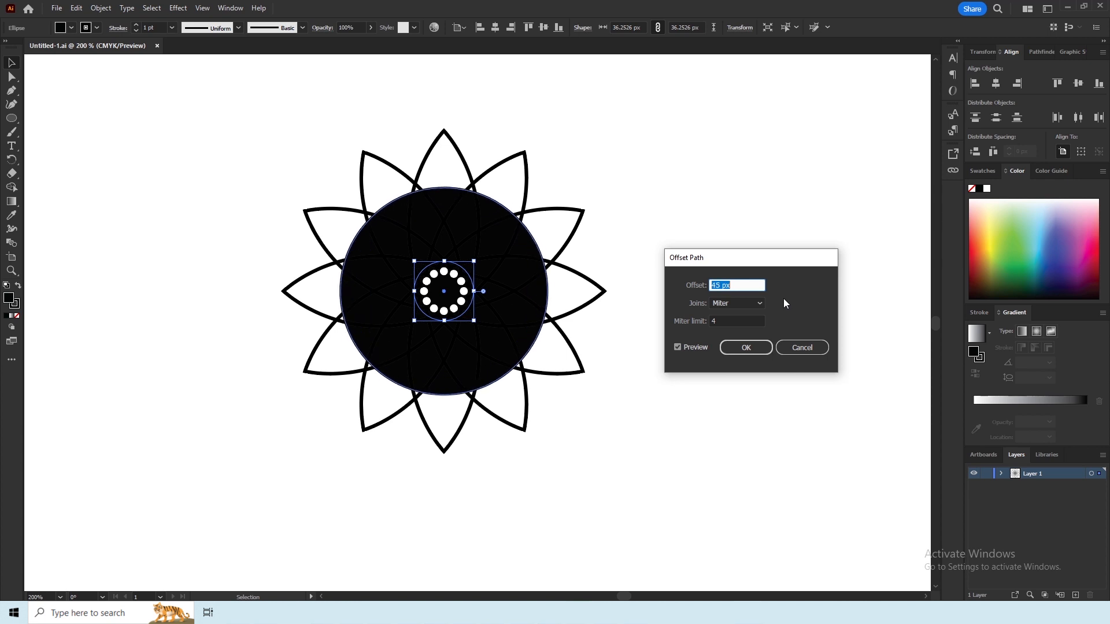
pyautogui.press('Up')
pyautogui.press('Up')
pyautogui.press('Up')
pyautogui.press('Up')
pyautogui.press('Up')
pyautogui.press('Up')
pyautogui.press('Up')
pyautogui.press('Up')
pyautogui.press('Up')
pyautogui.press('Up')
pyautogui.press('Up')
pyautogui.press('Up')
pyautogui.press('Up')
pyautogui.press('Up')
pyautogui.press('Up')
pyautogui.press('Up')
pyautogui.press('Up')
pyautogui.press('Up')
pyautogui.press('Up')
pyautogui.press('Up')
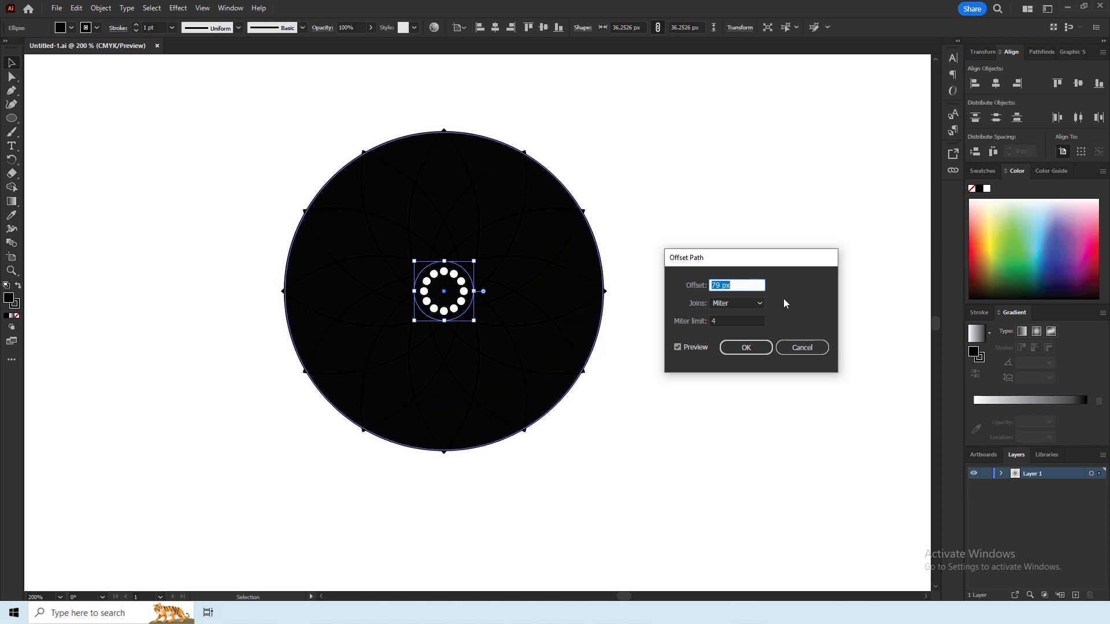
pyautogui.press('Down')
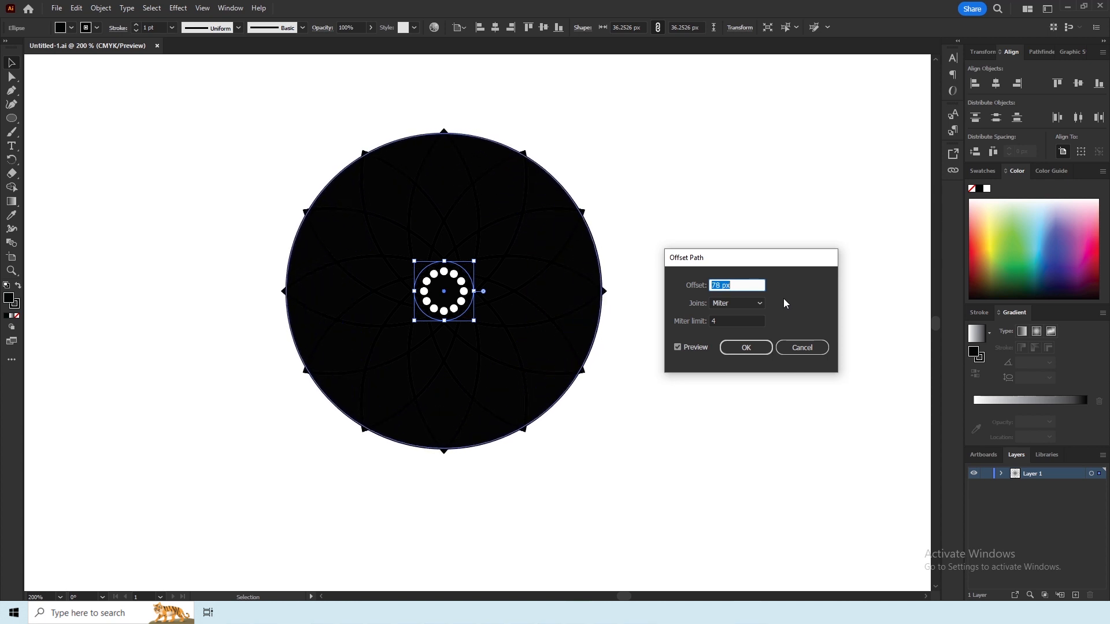
pyautogui.click(746, 344)
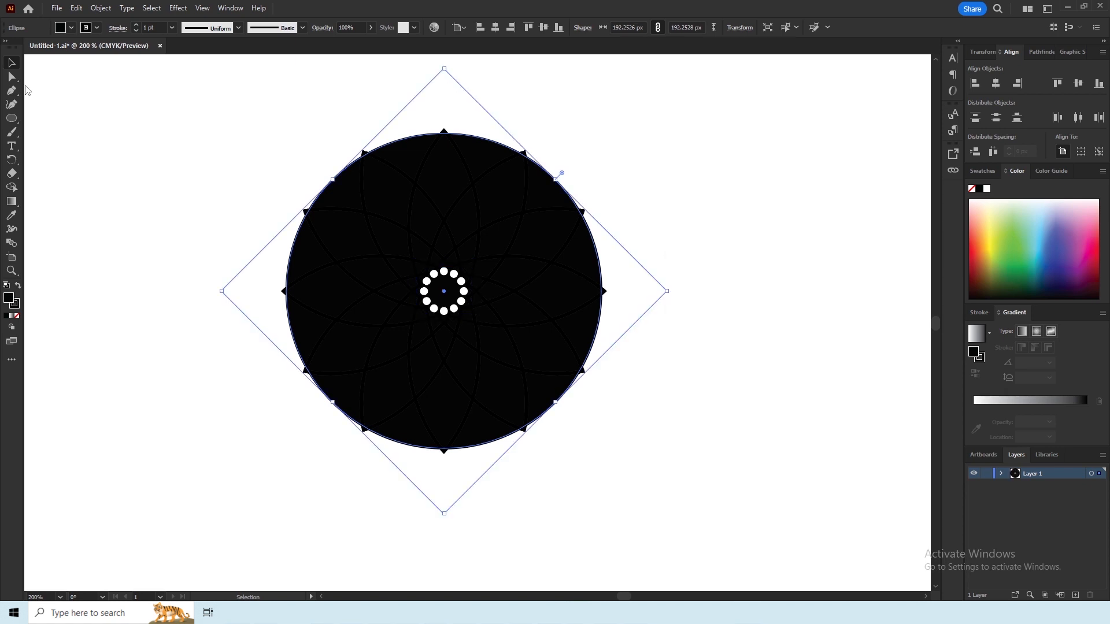
# Step: Remove the fill from the large offset circle and set its stroke weight to 3 pt
pyautogui.click(71, 28)
pyautogui.click(9, 48)
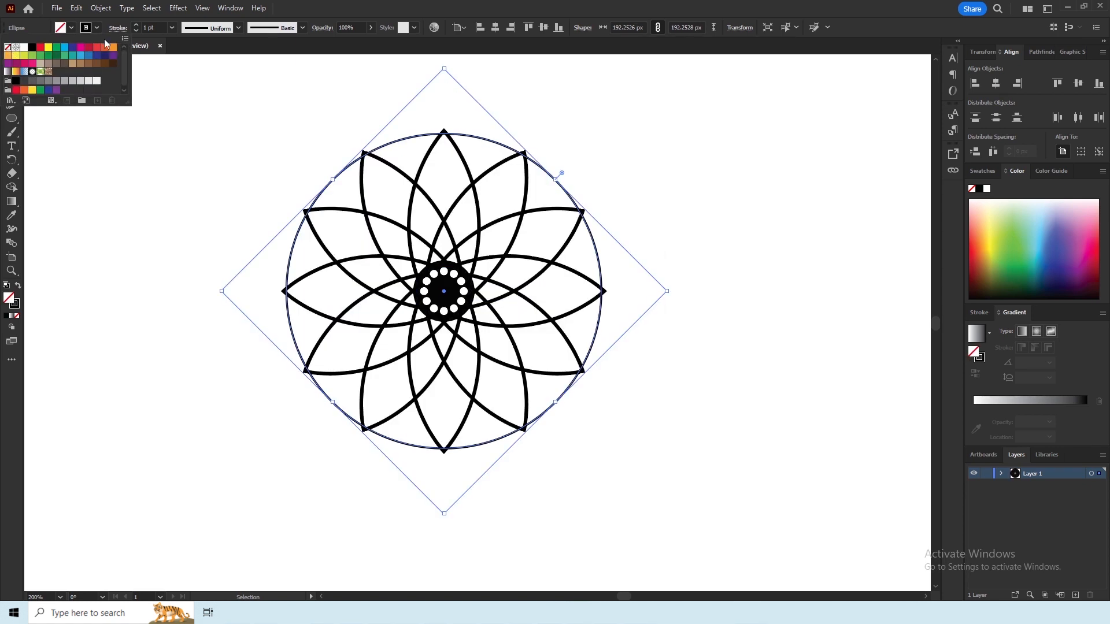
pyautogui.press('Up')
pyautogui.press('Up')
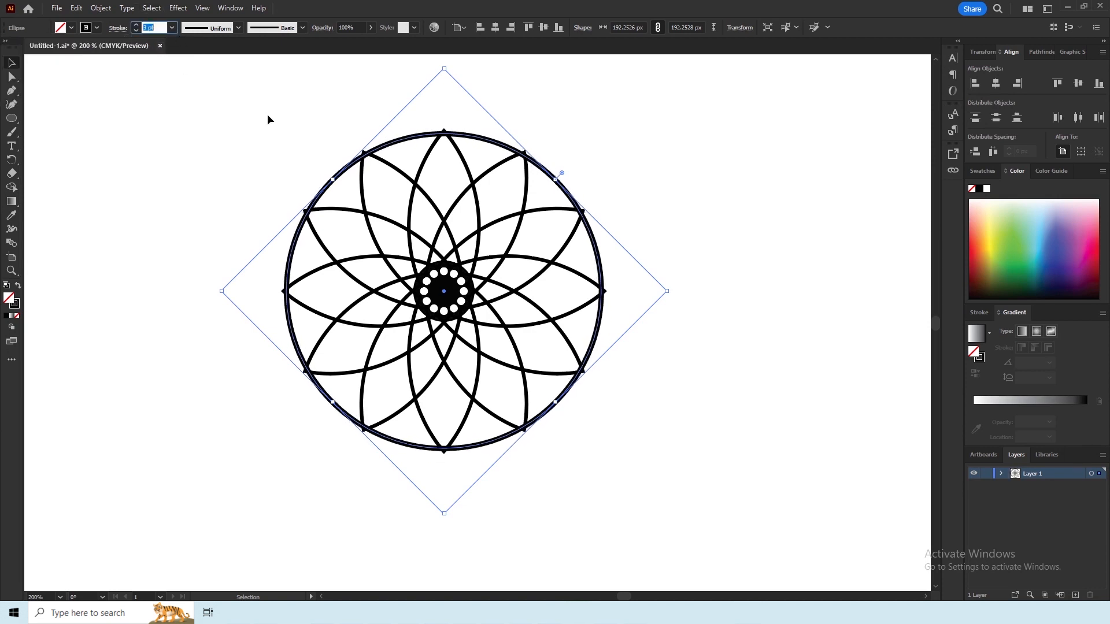
# Step: Enlarge the outer circle to about 196.58 px in diameter and center it vertically on the flower
pyautogui.moveTo(446, 514); pyautogui.dragTo(447, 528)
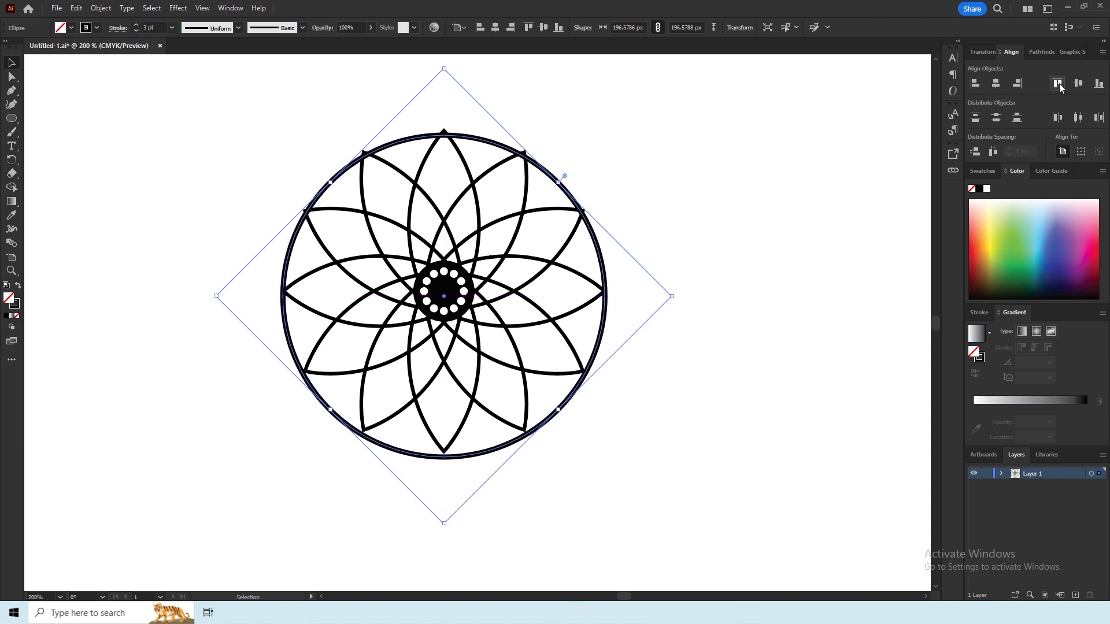
pyautogui.click(1079, 83)
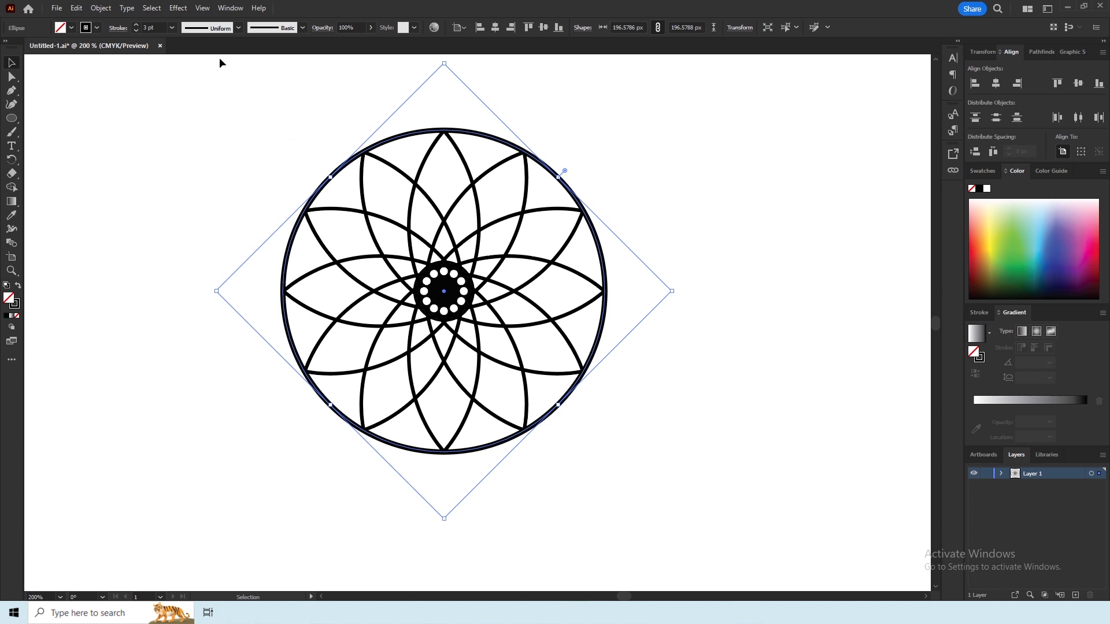
# Step: Try a 4 pt stroke on the outer circle and set it back to 3 pt
pyautogui.press('Up')
pyautogui.click(221, 258)
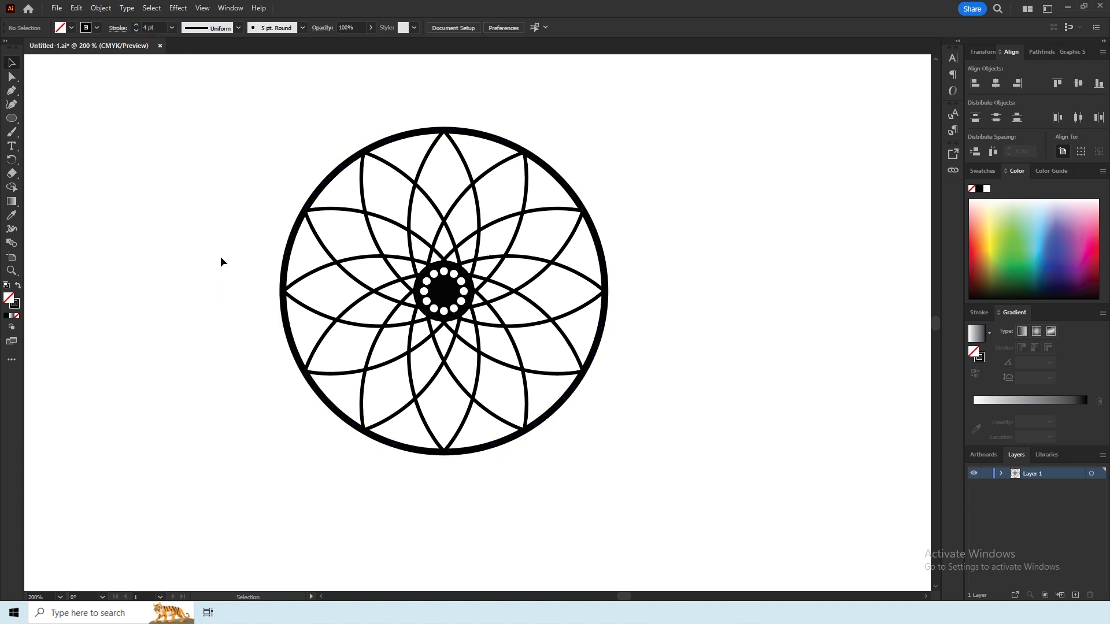
pyautogui.click(339, 407)
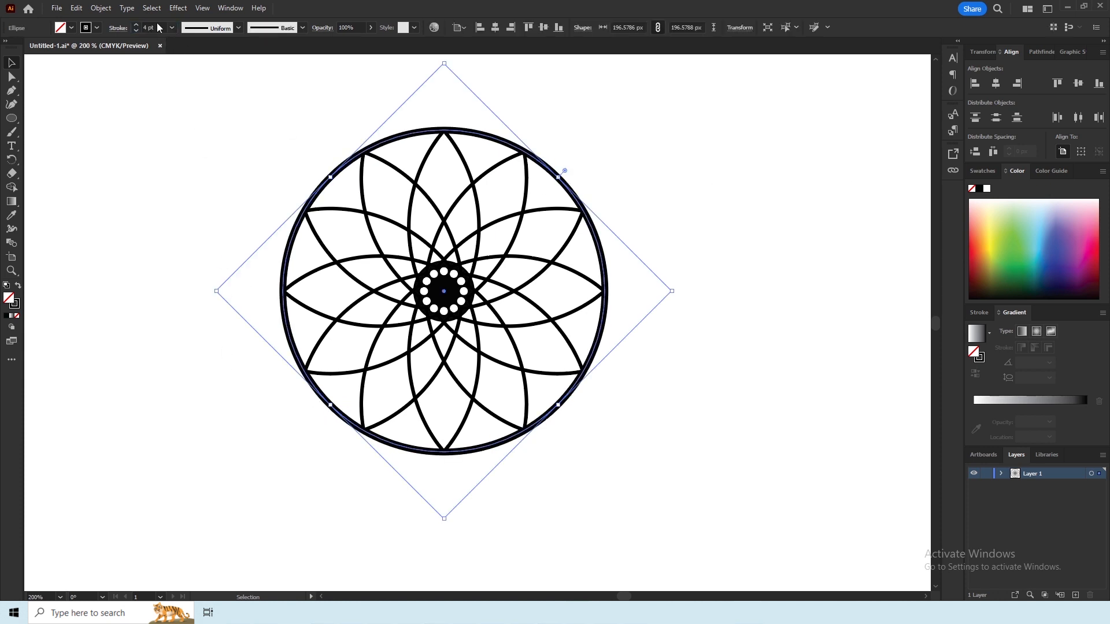
pyautogui.click(149, 285)
# Step: Select all the petal outlines together and set their stroke weight to 3 pt
pyautogui.click(540, 310)
pyautogui.keyDown('shift'); pyautogui.click(570, 235); pyautogui.keyUp('shift')
pyautogui.keyDown('shift'); pyautogui.click(526, 179); pyautogui.keyUp('shift')
pyautogui.keyDown('shift'); pyautogui.click(459, 154); pyautogui.keyUp('shift')
pyautogui.keyDown('shift'); pyautogui.click(389, 165); pyautogui.keyUp('shift')
pyautogui.keyDown('shift'); pyautogui.click(332, 208); pyautogui.keyUp('shift')
pyautogui.keyDown('shift'); pyautogui.click(363, 402); pyautogui.keyUp('shift')
pyautogui.keyDown('shift'); pyautogui.click(419, 408); pyautogui.keyUp('shift')
pyautogui.keyDown('shift'); pyautogui.click(489, 411); pyautogui.keyUp('shift')
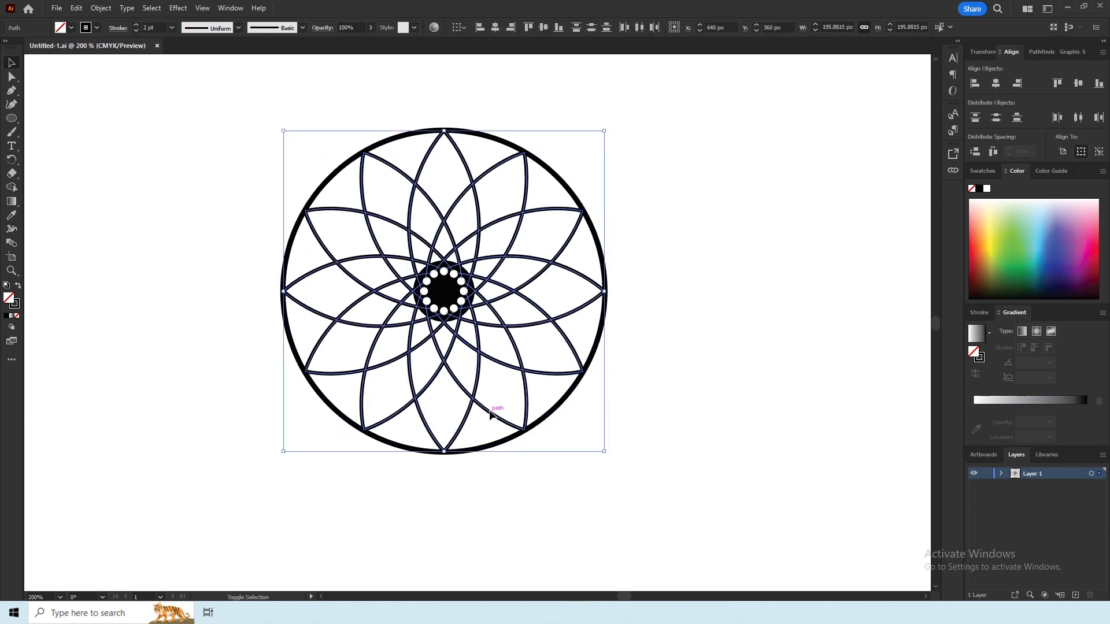
pyautogui.click(166, 29)
pyautogui.write('3')
pyautogui.press('Return')
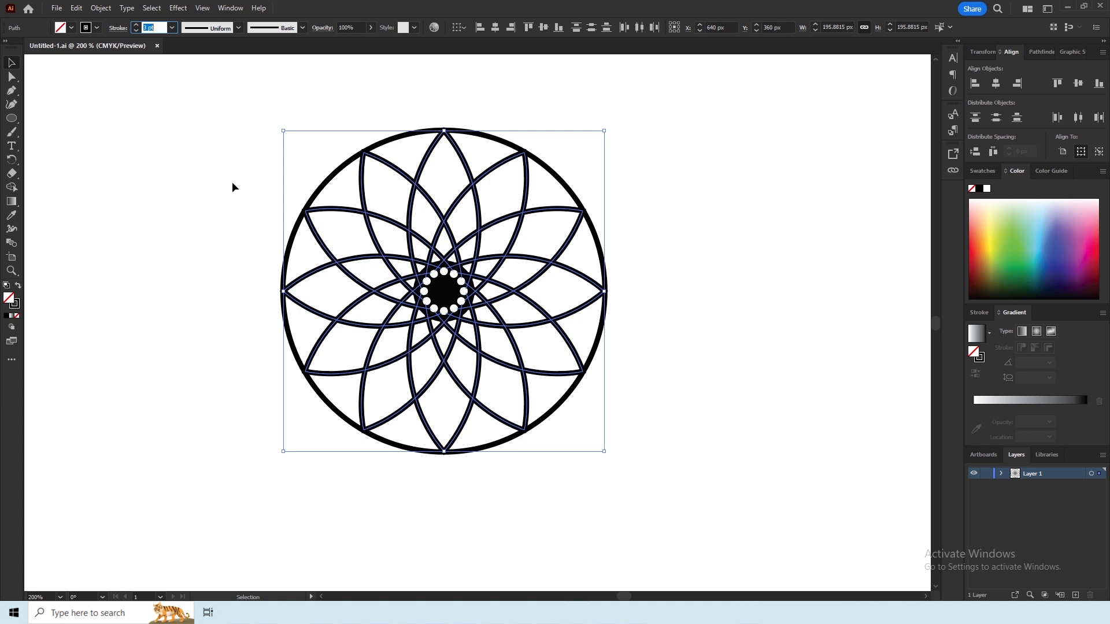
# Step: Enlarge the outer circle to about 199.41 px in diameter, center it vertically on the flower and save the document
pyautogui.click(290, 262)
pyautogui.click(288, 261)
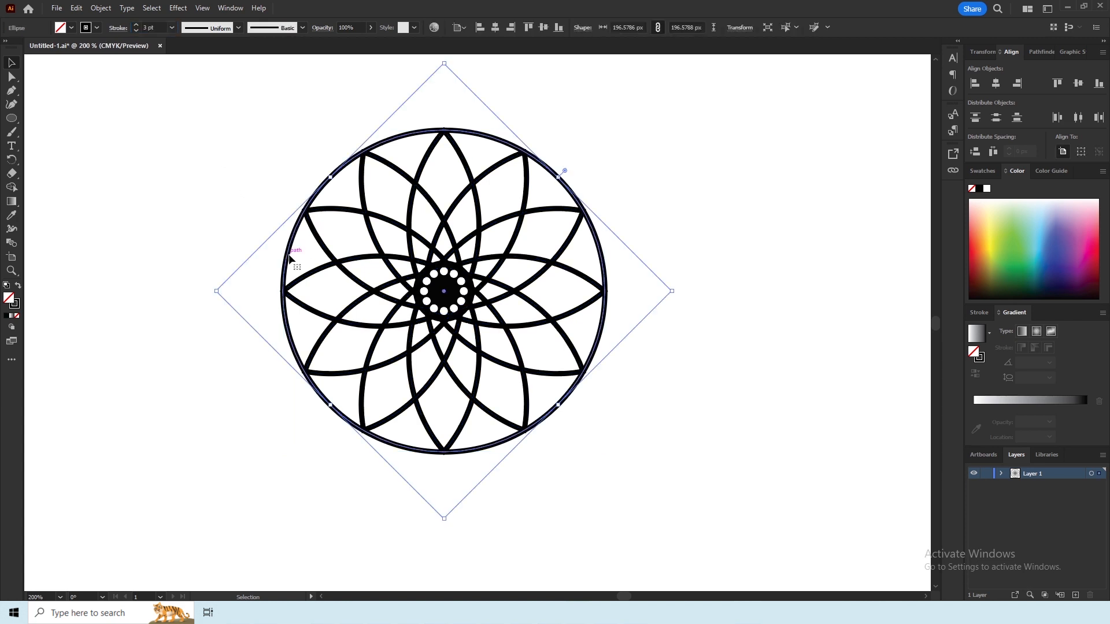
pyautogui.moveTo(446, 518); pyautogui.dragTo(446, 526)
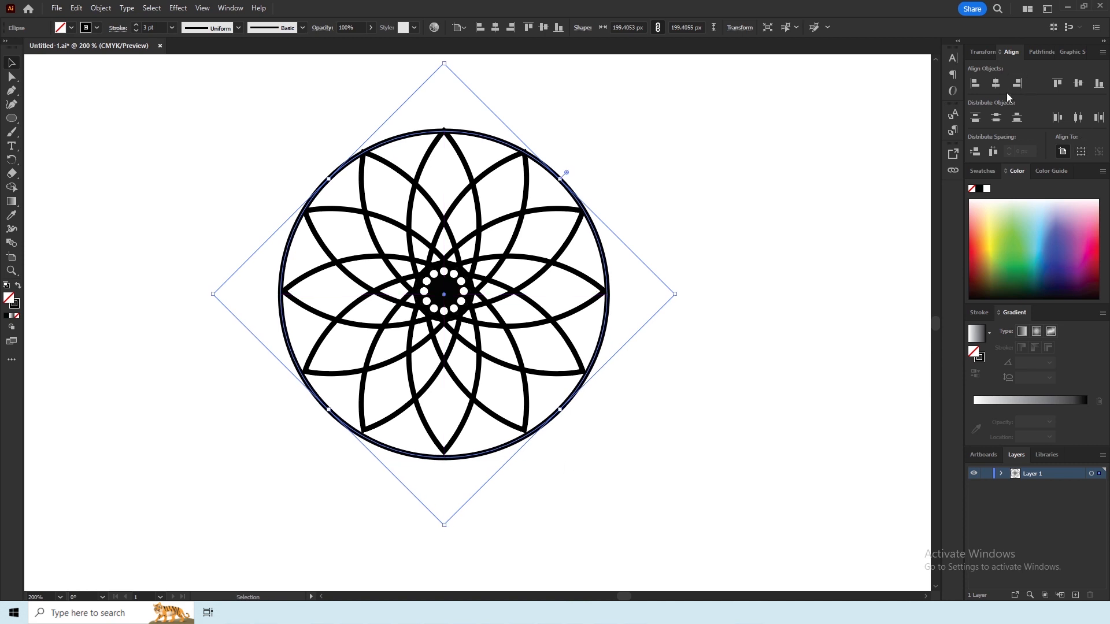
pyautogui.click(1078, 88)
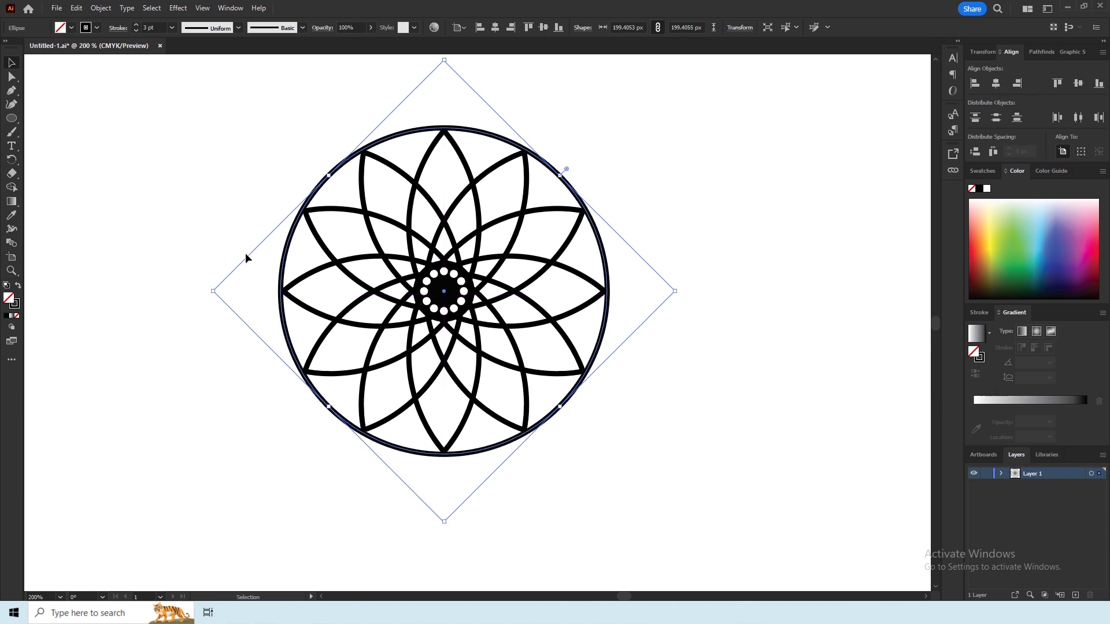
pyautogui.click(191, 218)
pyautogui.hotkey('ctrl', 's')
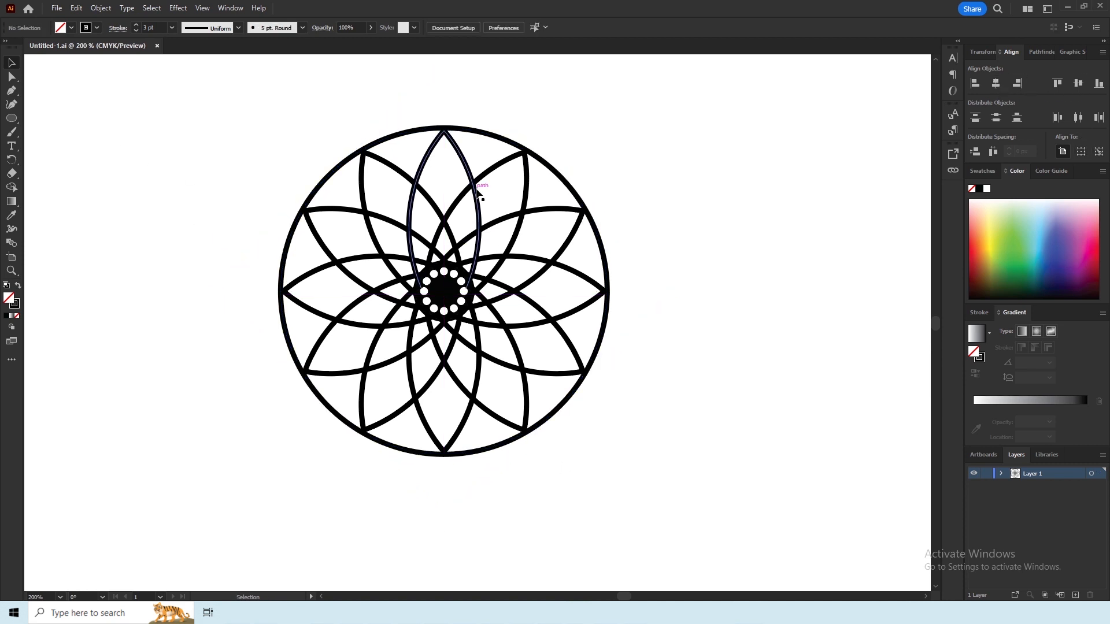
# Step: Draw a small unfilled circle about 18.11 px in diameter and center it on the outer circle above the top petal's tip
pyautogui.press('z')
pyautogui.moveTo(446, 119); pyautogui.dragTo(486, 156)
pyautogui.scroll(3, 487, 156)
pyautogui.moveTo(455, 289); pyautogui.dragTo(533, 329)
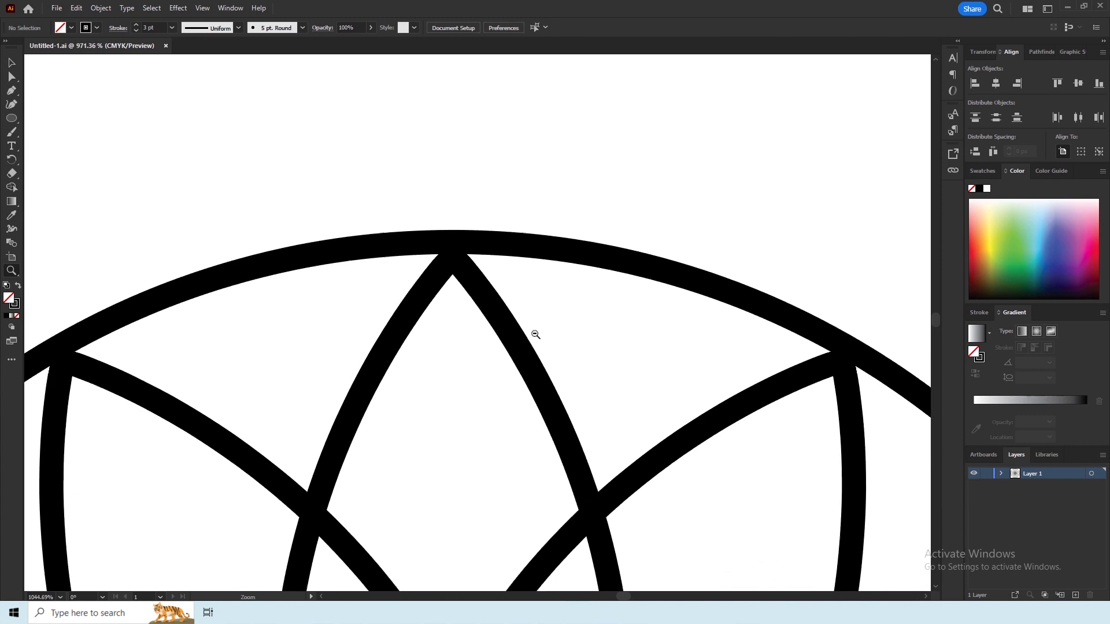
pyautogui.click(13, 119)
pyautogui.press('z')
pyautogui.click(12, 119)
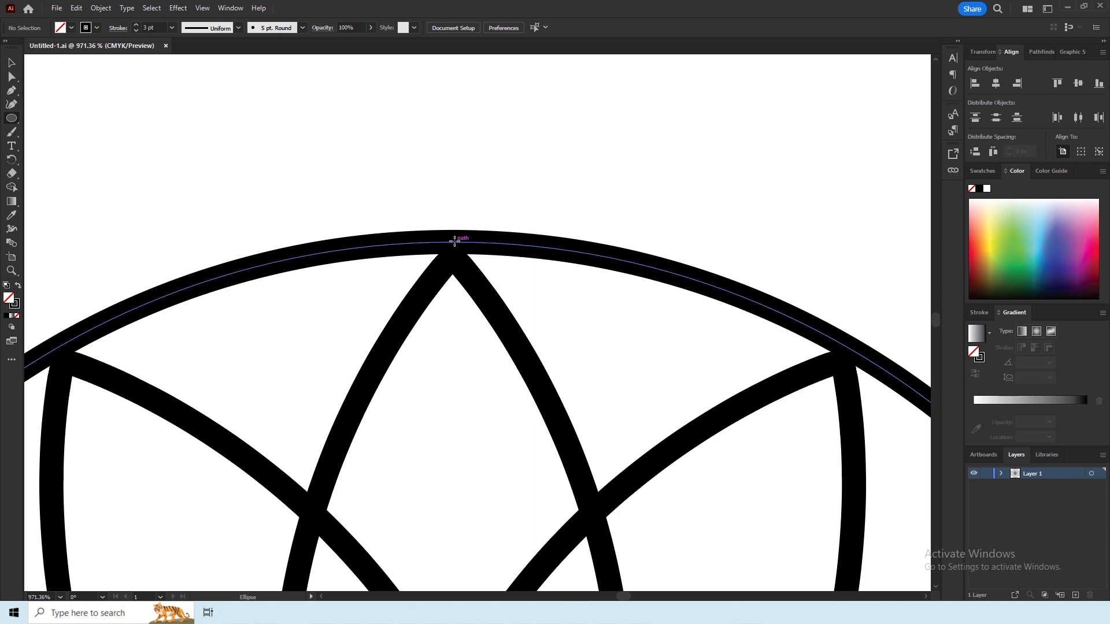
pyautogui.moveTo(457, 241); pyautogui.dragTo(567, 387)
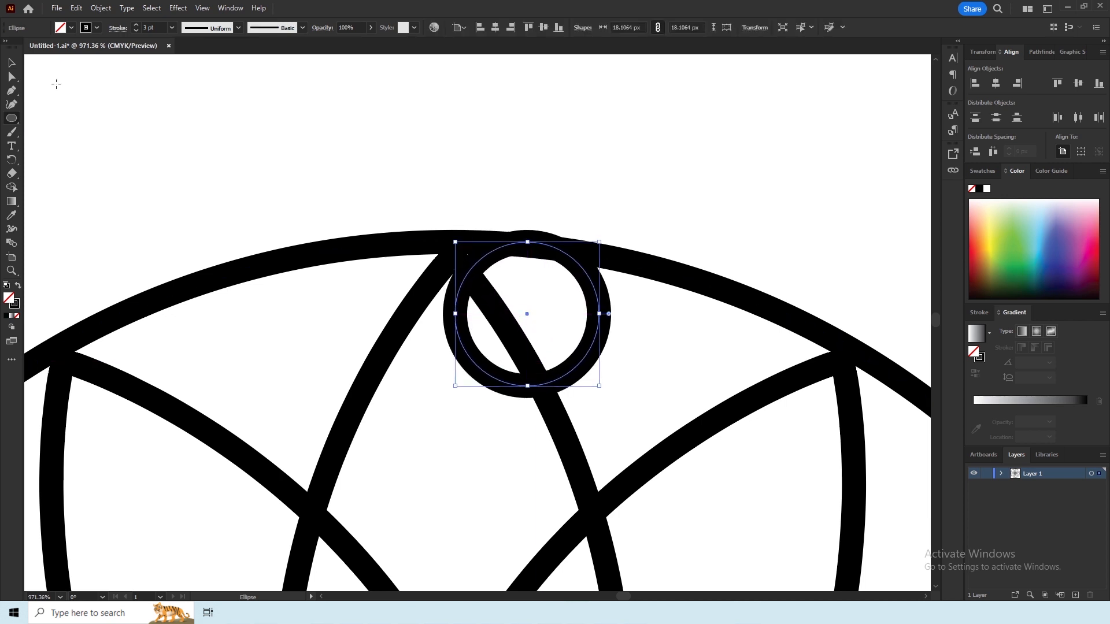
pyautogui.click(8, 64)
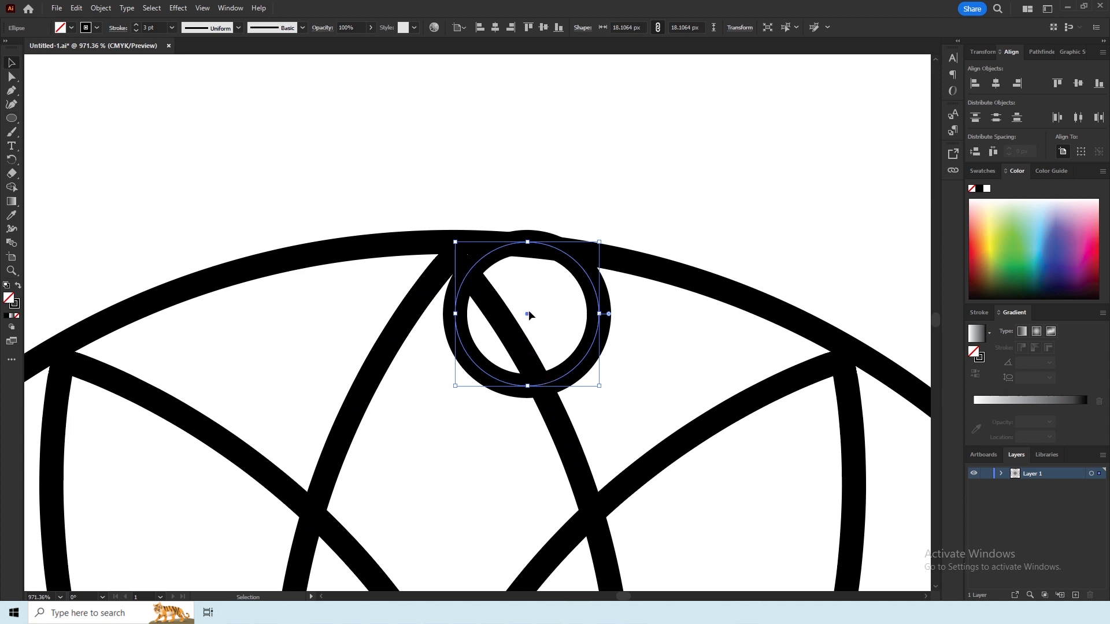
pyautogui.moveTo(528, 314); pyautogui.dragTo(456, 245)
pyautogui.press('l')
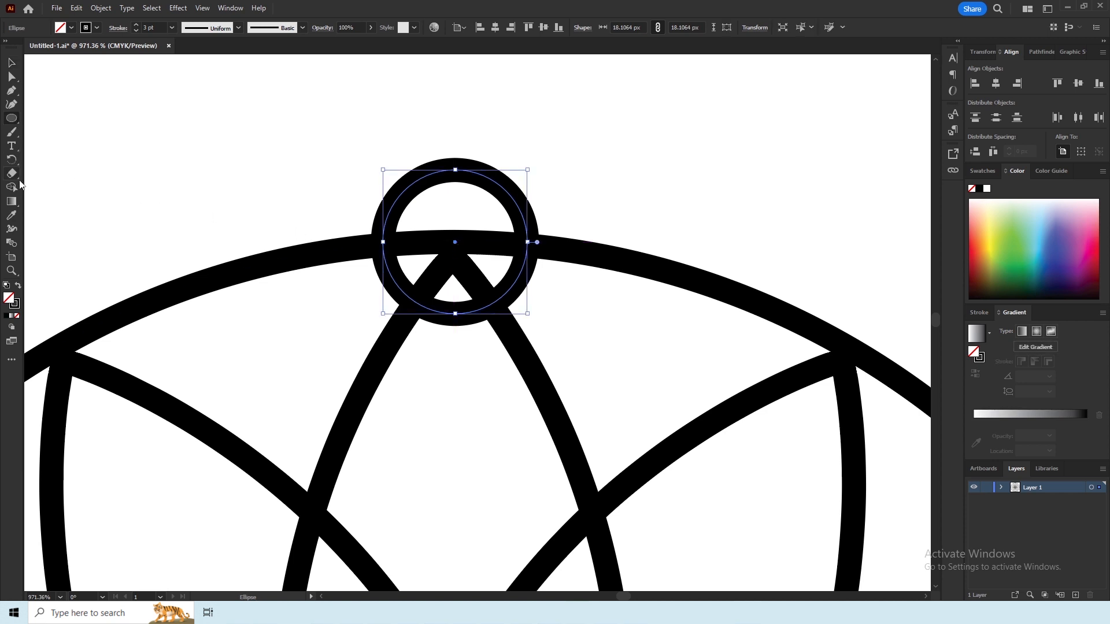
# Step: Cut the small circle on both sides where it crosses the outer circle and delete its lower half
pyautogui.moveTo(17, 175); pyautogui.dragTo(47, 183)
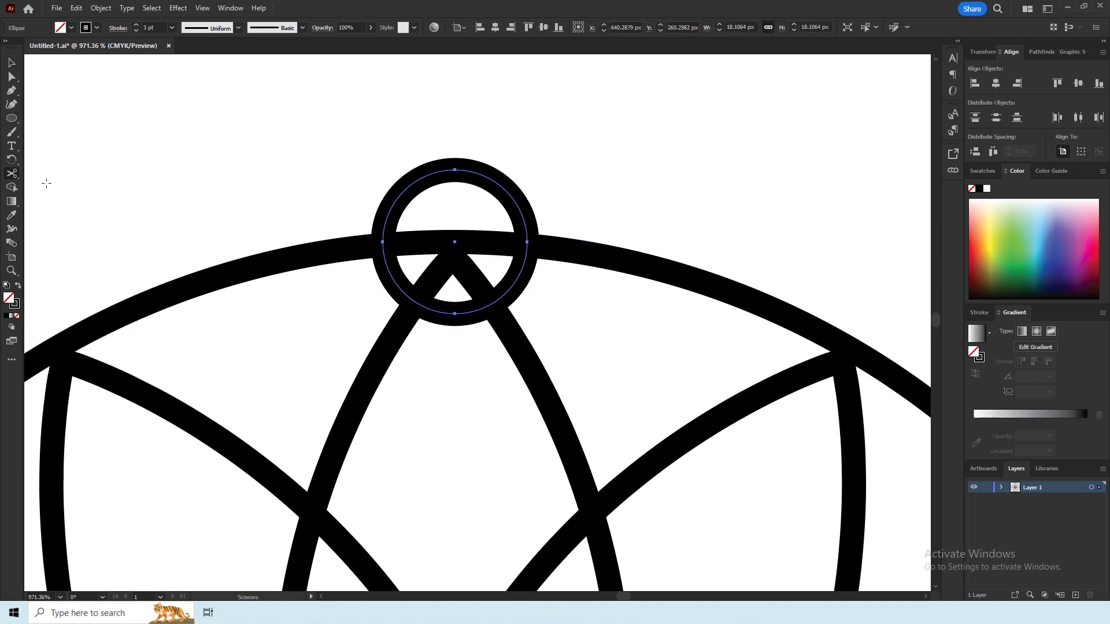
pyautogui.click(527, 246)
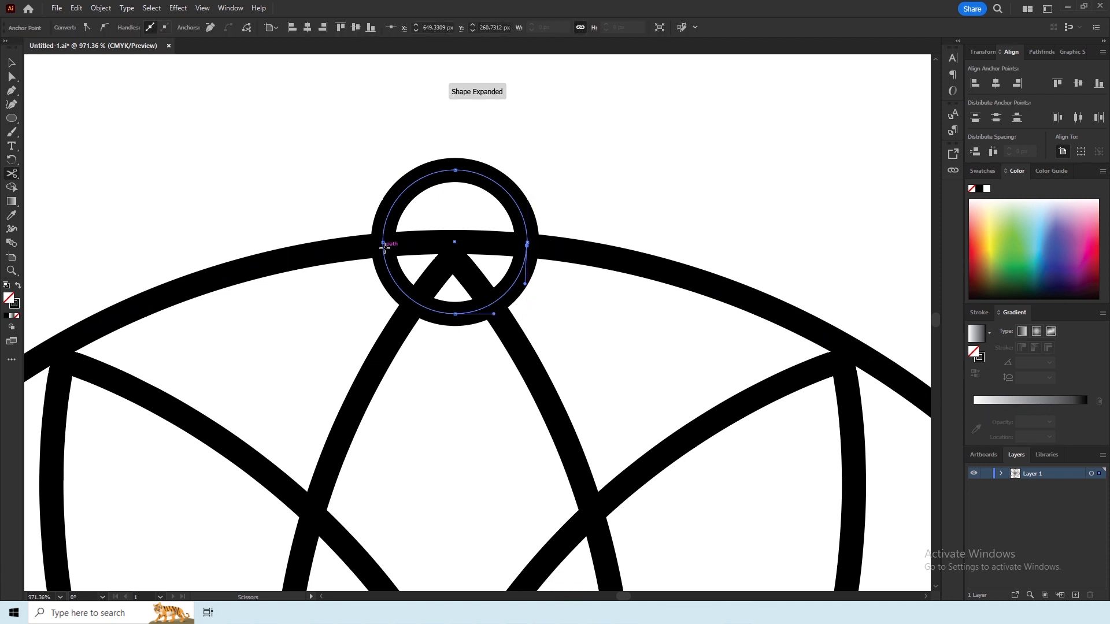
pyautogui.click(383, 248)
pyautogui.click(11, 62)
pyautogui.click(492, 313)
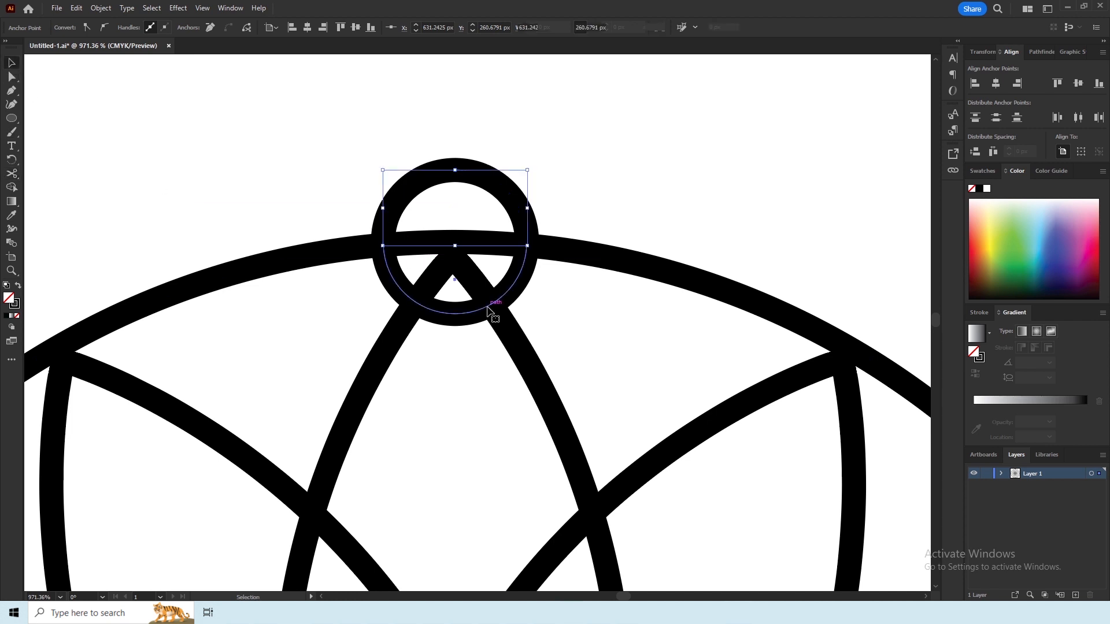
pyautogui.press('Delete')
pyautogui.click(495, 190)
# Step: Deselect the half-circle arc on top of the mandala and save the document
pyautogui.press('z')
pyautogui.moveTo(311, 125); pyautogui.dragTo(66, 138)
pyautogui.scroll(6, 133, 234)
pyautogui.scroll(-5, 134, 236)
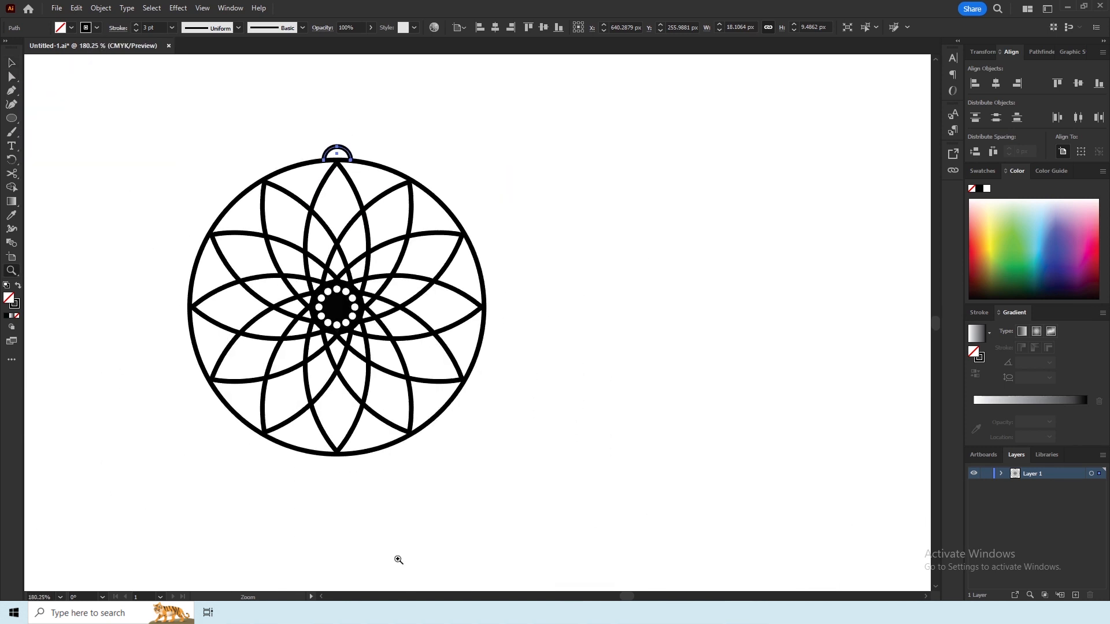
pyautogui.scroll(3, 328, 598)
pyautogui.scroll(-3, 327, 598)
pyautogui.click(321, 597)
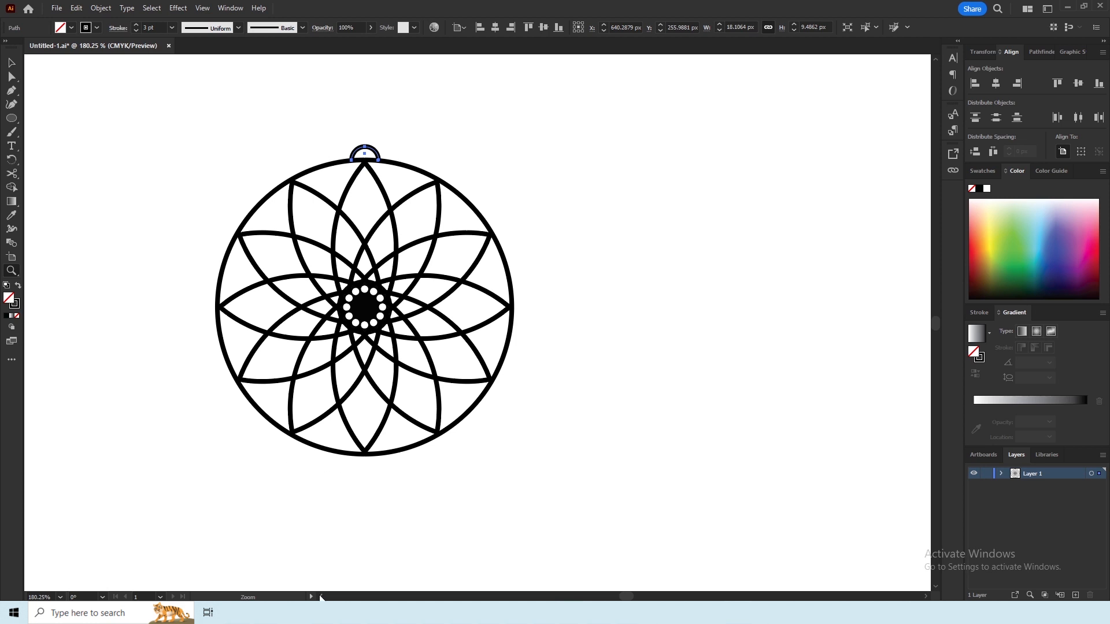
pyautogui.moveTo(345, 284); pyautogui.dragTo(377, 296)
pyautogui.click(12, 63)
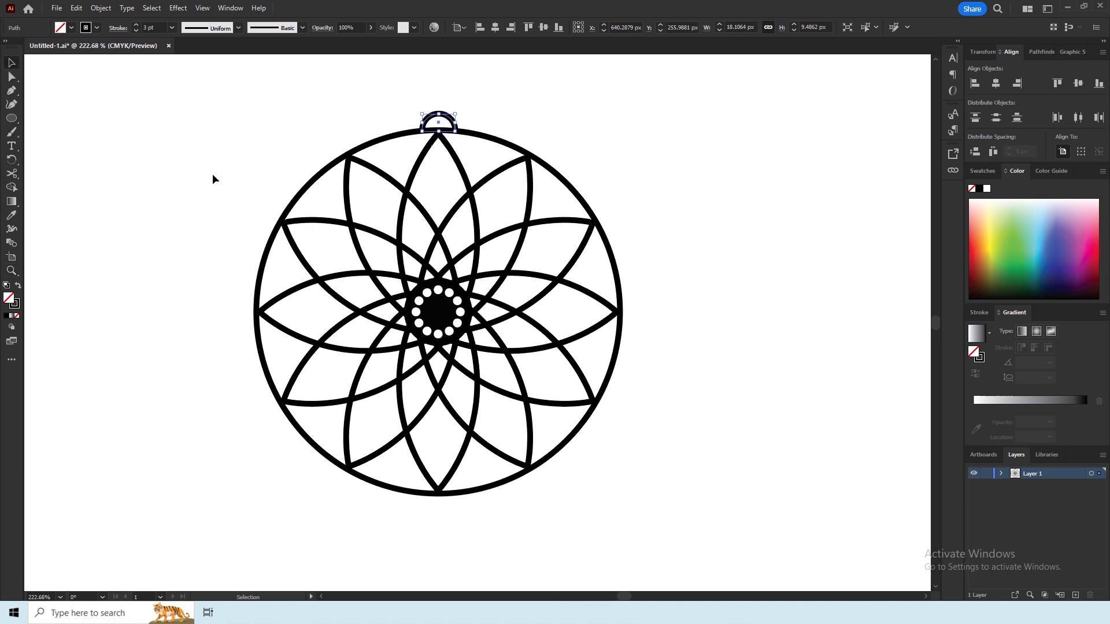
pyautogui.click(212, 173)
pyautogui.hotkey('ctrl', 's')
# Step: Make a copy of the half-circle arc rotated 12° about the center of the black circle
pyautogui.click(452, 119)
pyautogui.click(12, 160)
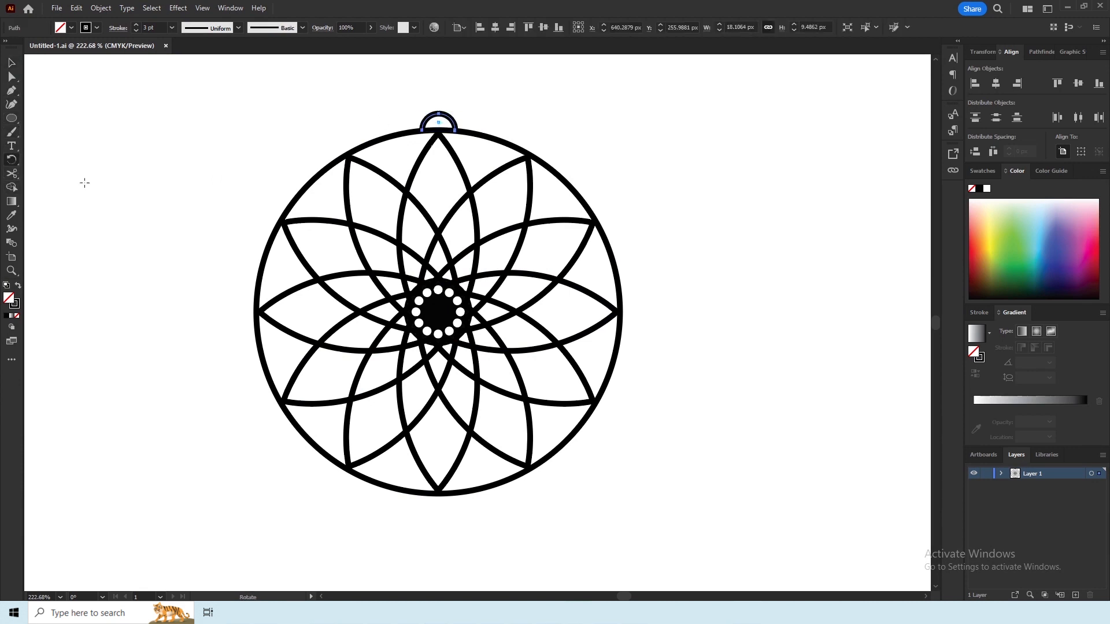
pyautogui.keyDown('alt'); pyautogui.click(438, 313); pyautogui.keyUp('alt')
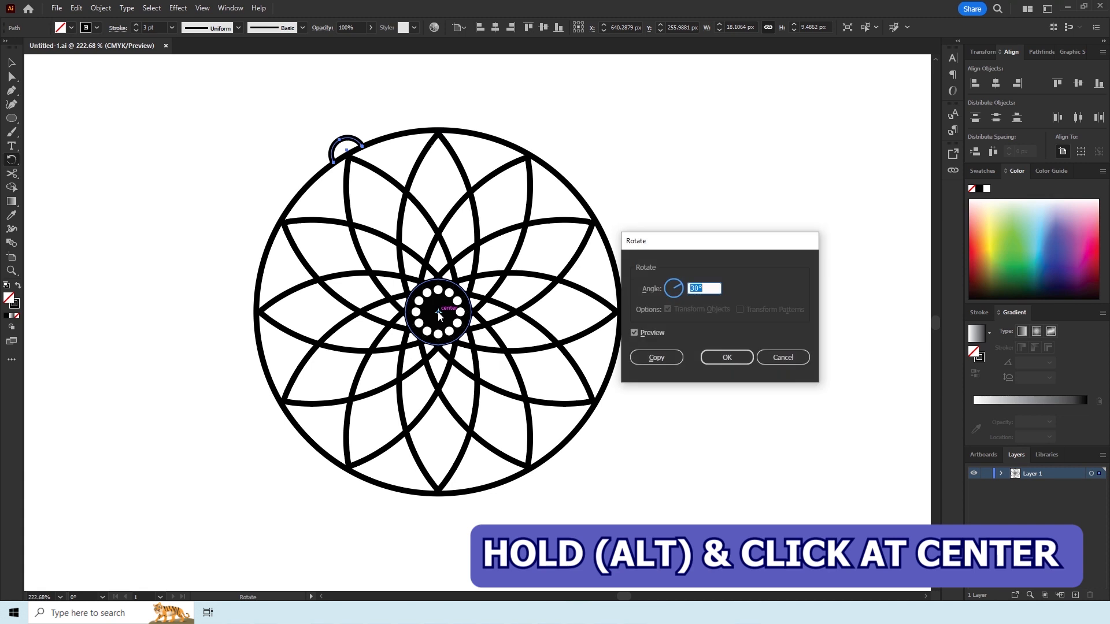
pyautogui.press('BackSpace')
pyautogui.press('Tab')
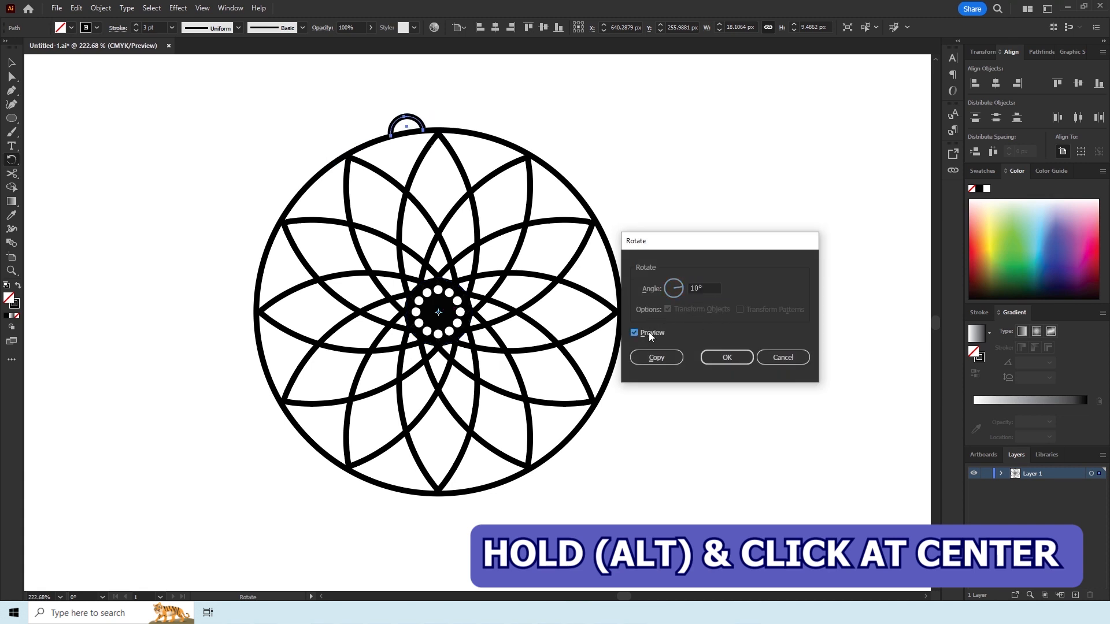
pyautogui.click(648, 358)
pyautogui.hotkey('ctrl', '+')
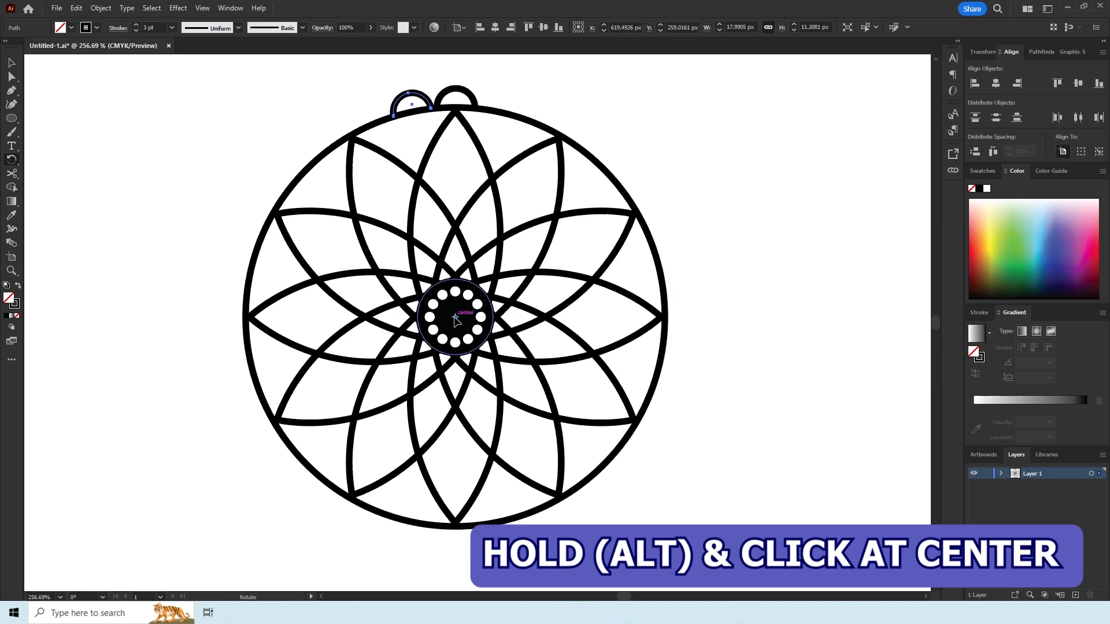
# Step: Repeat the 12° rotated copies of the arc about the black circle's center until 30 scallops surround the outer circle
pyautogui.keyDown('alt'); pyautogui.click(454, 318); pyautogui.keyUp('alt')
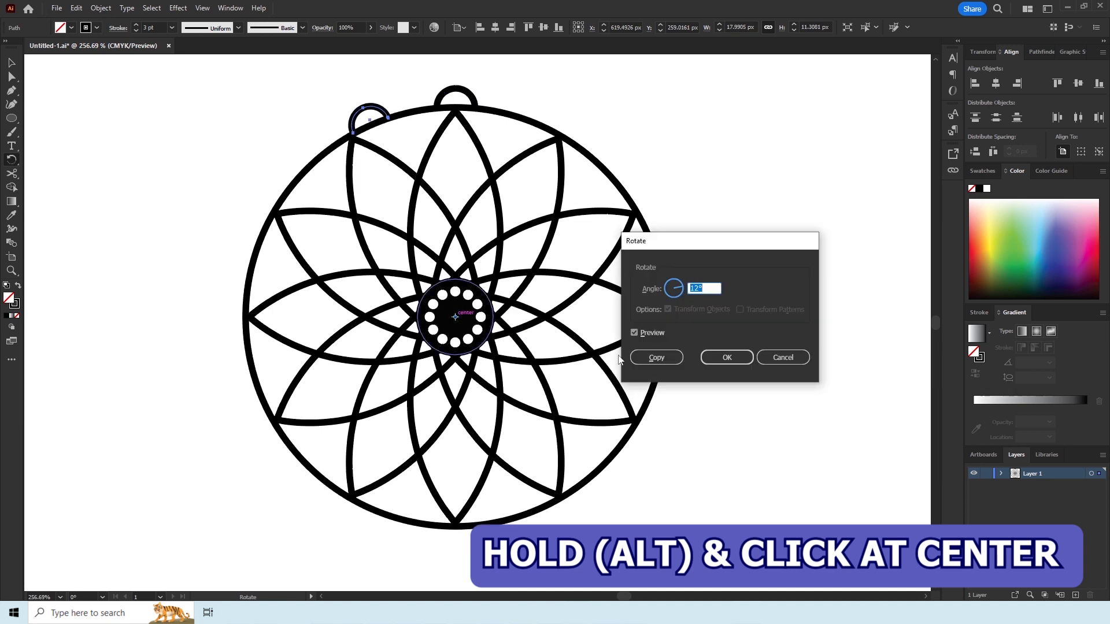
pyautogui.click(656, 357)
pyautogui.hotkey('ctrl', 'd')
pyautogui.hotkey('ctrl', 'd')
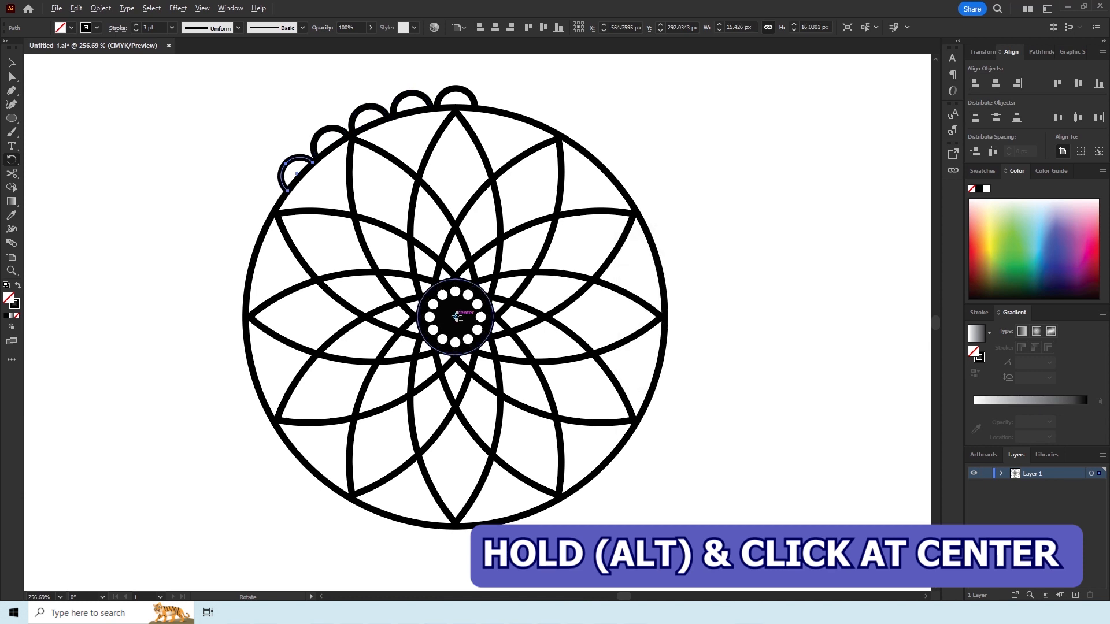
pyautogui.keyDown('alt'); pyautogui.click(455, 317); pyautogui.keyUp('alt')
pyautogui.click(657, 357)
pyautogui.keyDown('alt'); pyautogui.click(456, 317); pyautogui.keyUp('alt')
pyautogui.click(657, 358)
pyautogui.keyDown('alt'); pyautogui.click(456, 318); pyautogui.keyUp('alt')
pyautogui.click(657, 358)
pyautogui.keyDown('alt'); pyautogui.click(455, 318); pyautogui.keyUp('alt')
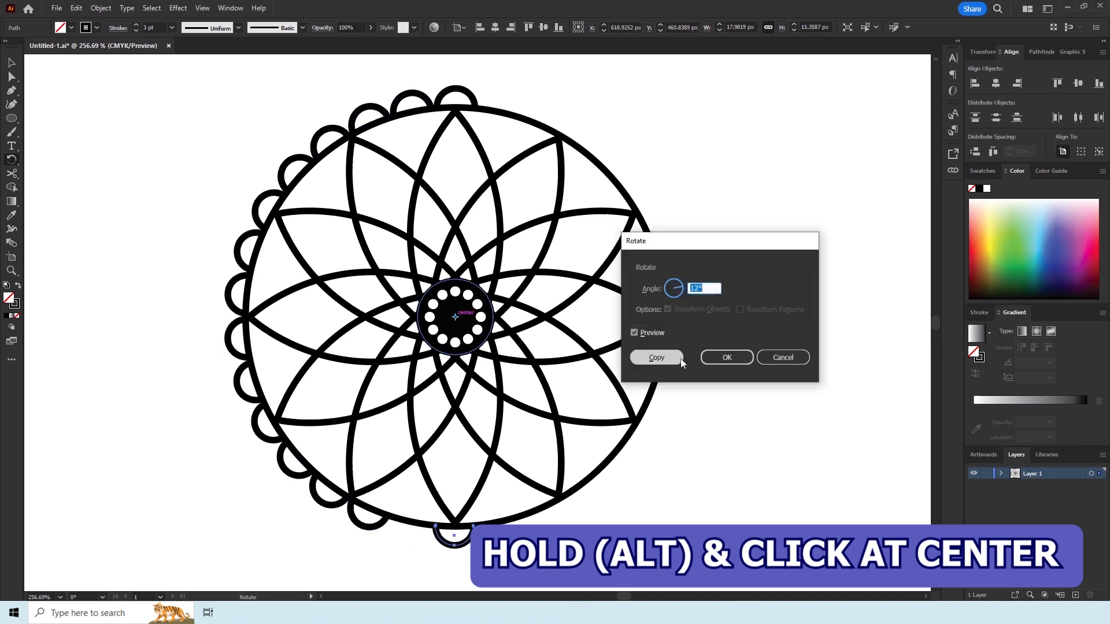
pyautogui.click(665, 360)
pyautogui.keyDown('alt'); pyautogui.click(456, 318); pyautogui.keyUp('alt')
pyautogui.click(657, 358)
pyautogui.keyDown('alt'); pyautogui.click(455, 317); pyautogui.keyUp('alt')
pyautogui.click(657, 358)
pyautogui.keyDown('alt'); pyautogui.click(456, 318); pyautogui.keyUp('alt')
pyautogui.click(656, 358)
pyautogui.keyDown('alt'); pyautogui.click(456, 318); pyautogui.keyUp('alt')
pyautogui.keyDown('alt'); pyautogui.click(456, 317); pyautogui.keyUp('alt')
pyautogui.click(657, 358)
pyautogui.keyDown('alt'); pyautogui.click(456, 318); pyautogui.keyUp('alt')
pyautogui.click(657, 358)
pyautogui.keyDown('alt'); pyautogui.click(456, 318); pyautogui.keyUp('alt')
pyautogui.click(657, 358)
pyautogui.keyDown('alt'); pyautogui.click(456, 318); pyautogui.keyUp('alt')
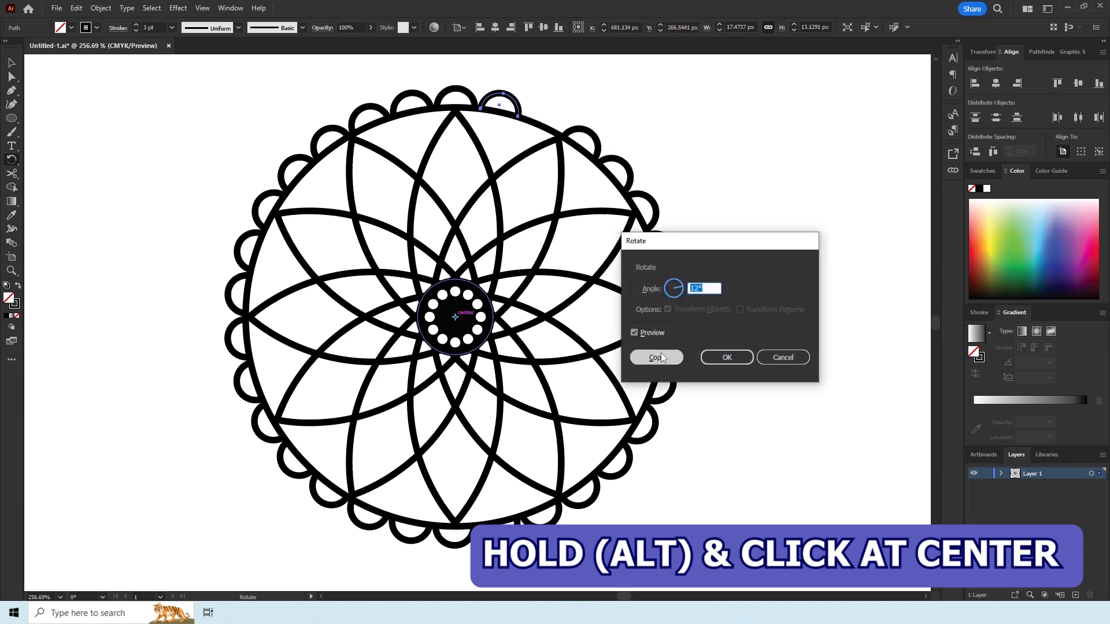
pyautogui.click(661, 357)
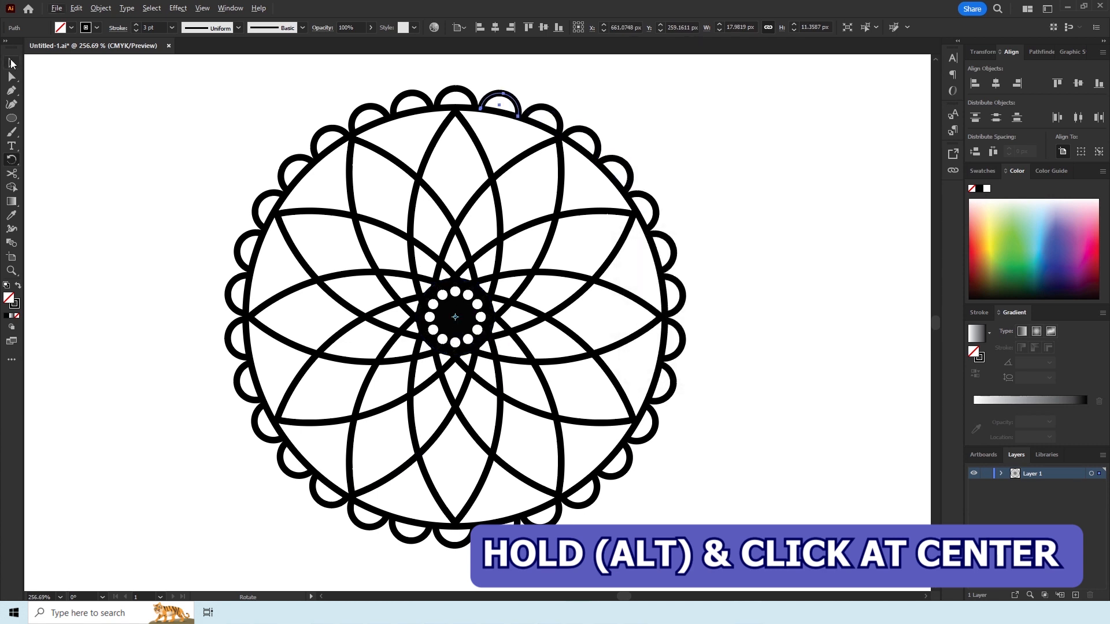
pyautogui.click(11, 62)
pyautogui.click(732, 215)
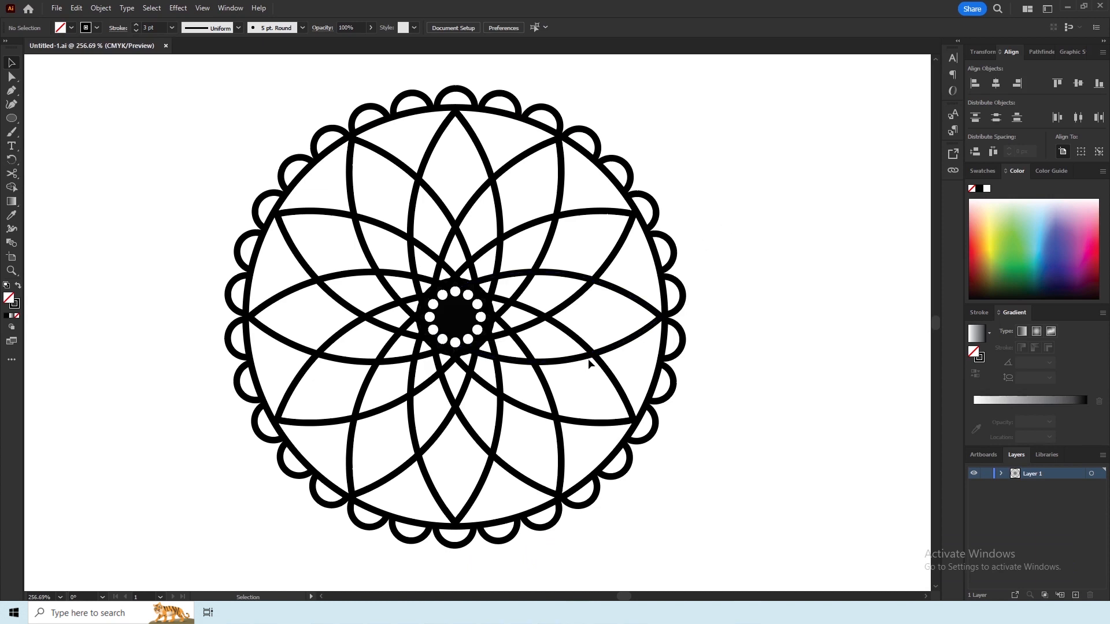
# Step: Offset the outer circle's path by 10 px with miter joins to make another circle around the scallop ring
pyautogui.click(657, 389)
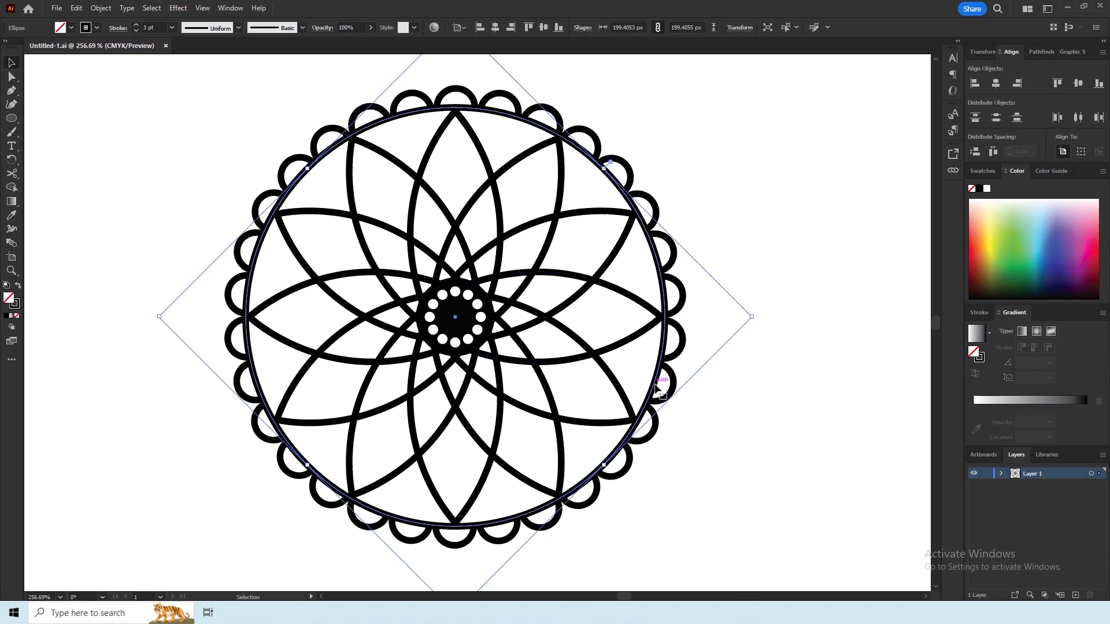
pyautogui.click(101, 8)
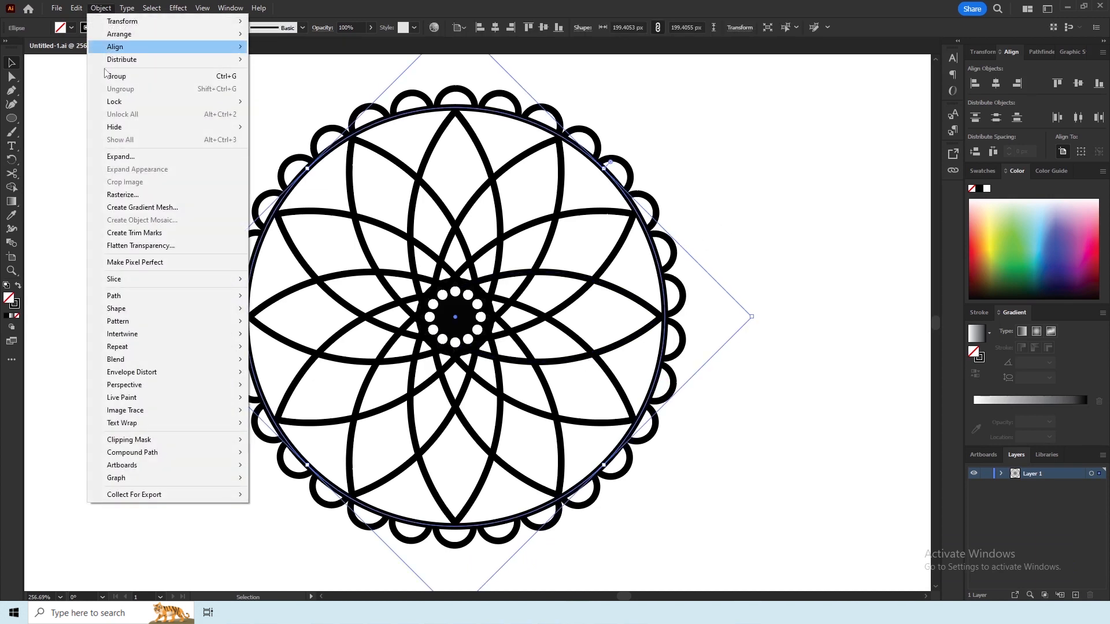
pyautogui.moveTo(192, 296)
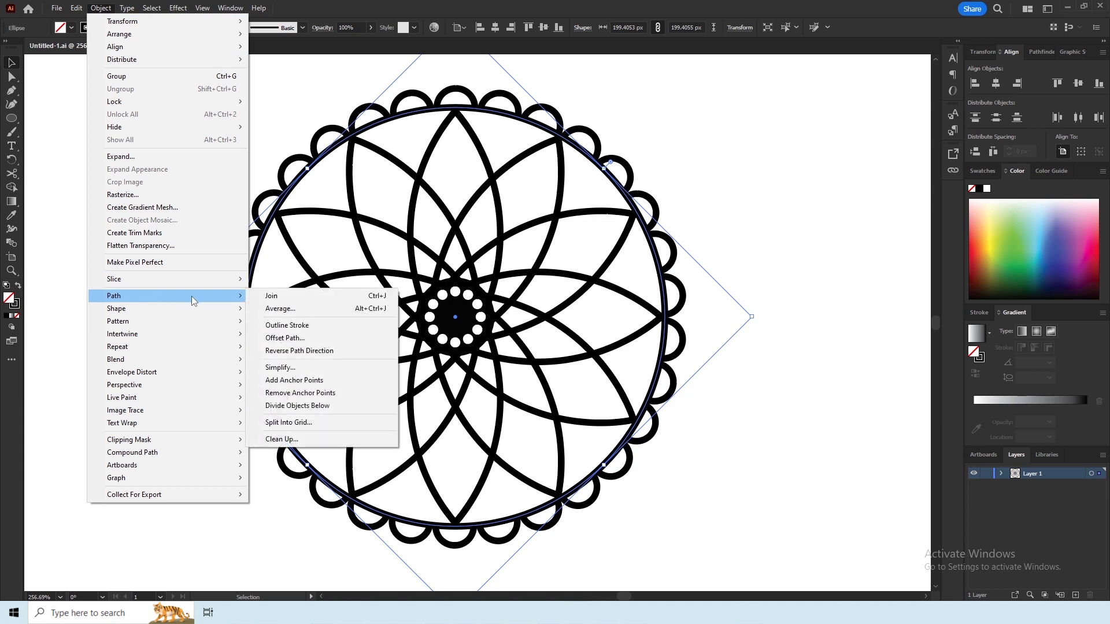
pyautogui.click(284, 338)
pyautogui.press('Down')
pyautogui.press('Down')
pyautogui.press('Down')
pyautogui.press('Down')
pyautogui.press('Down')
pyautogui.press('Down')
pyautogui.moveTo(760, 258); pyautogui.dragTo(944, 300)
pyautogui.press('Down')
pyautogui.press('Down')
pyautogui.press('Down')
pyautogui.press('Down')
pyautogui.press('Down')
pyautogui.press('Down')
pyautogui.press('Down')
pyautogui.press('Down')
pyautogui.press('Down')
pyautogui.press('Down')
pyautogui.press('Down')
pyautogui.press('Down')
pyautogui.press('Down')
pyautogui.press('Down')
pyautogui.press('Down')
pyautogui.press('Down')
pyautogui.press('Down')
pyautogui.press('Down')
pyautogui.press('Down')
pyautogui.press('Down')
pyautogui.press('Down')
pyautogui.press('Down')
pyautogui.press('Down')
pyautogui.press('Down')
pyautogui.press('Down')
pyautogui.press('Down')
pyautogui.press('Down')
pyautogui.press('Down')
pyautogui.press('Down')
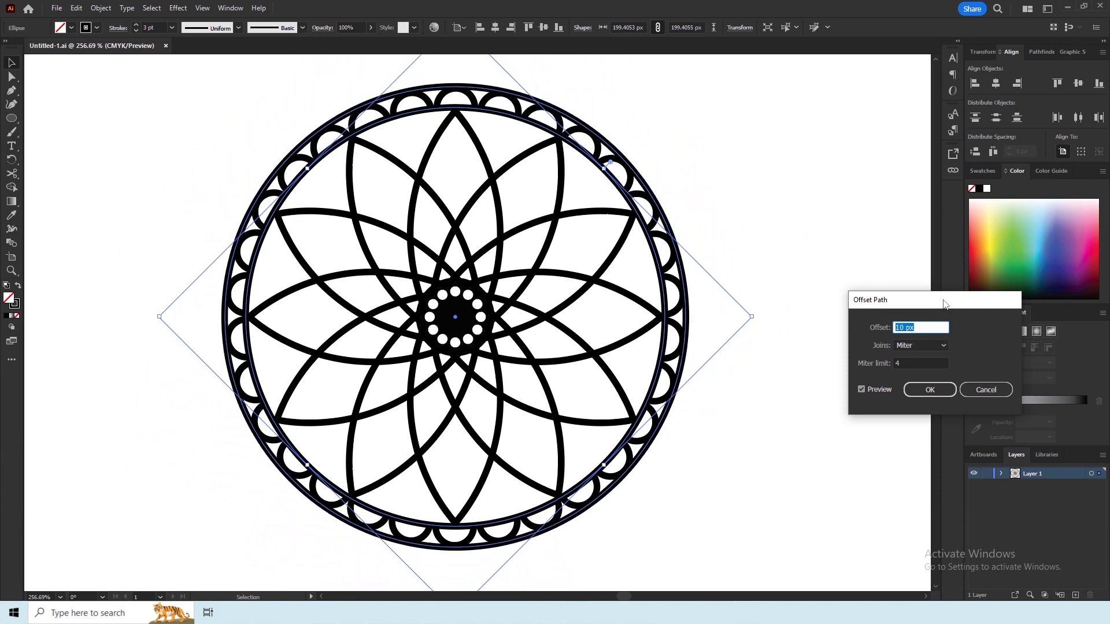
pyautogui.press('Down')
pyautogui.press('Up')
pyautogui.click(930, 390)
pyautogui.click(791, 374)
# Step: Draw a small diamond with sides of about 13.5 px and place it centered over the top of the outermost circle
pyautogui.click(12, 119)
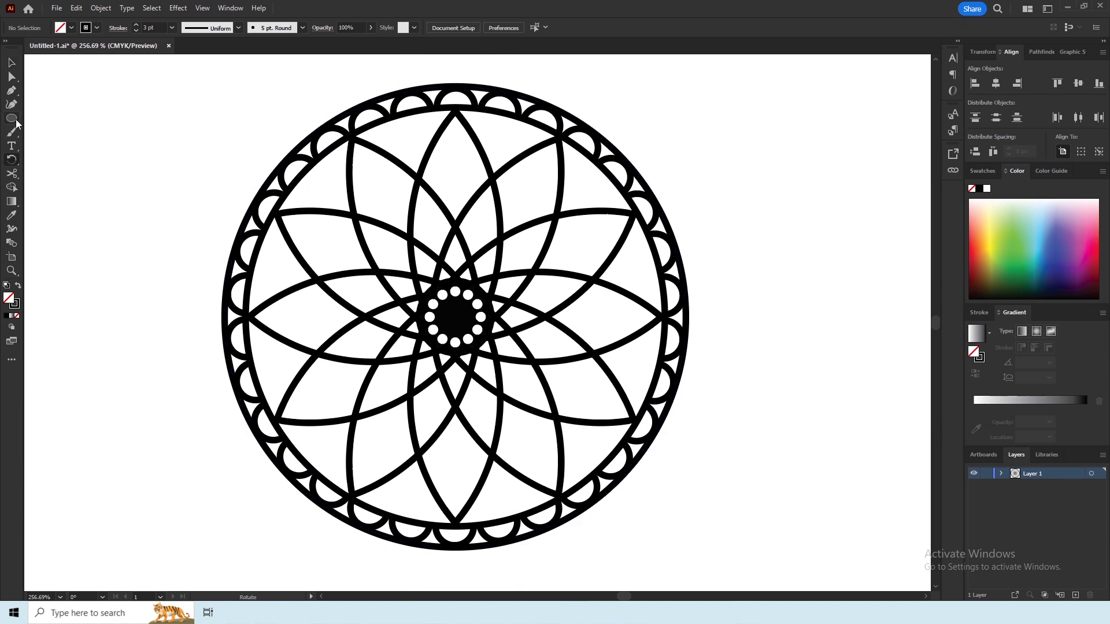
pyautogui.moveTo(14, 122); pyautogui.dragTo(74, 122)
pyautogui.moveTo(134, 151); pyautogui.dragTo(174, 149)
pyautogui.click(12, 62)
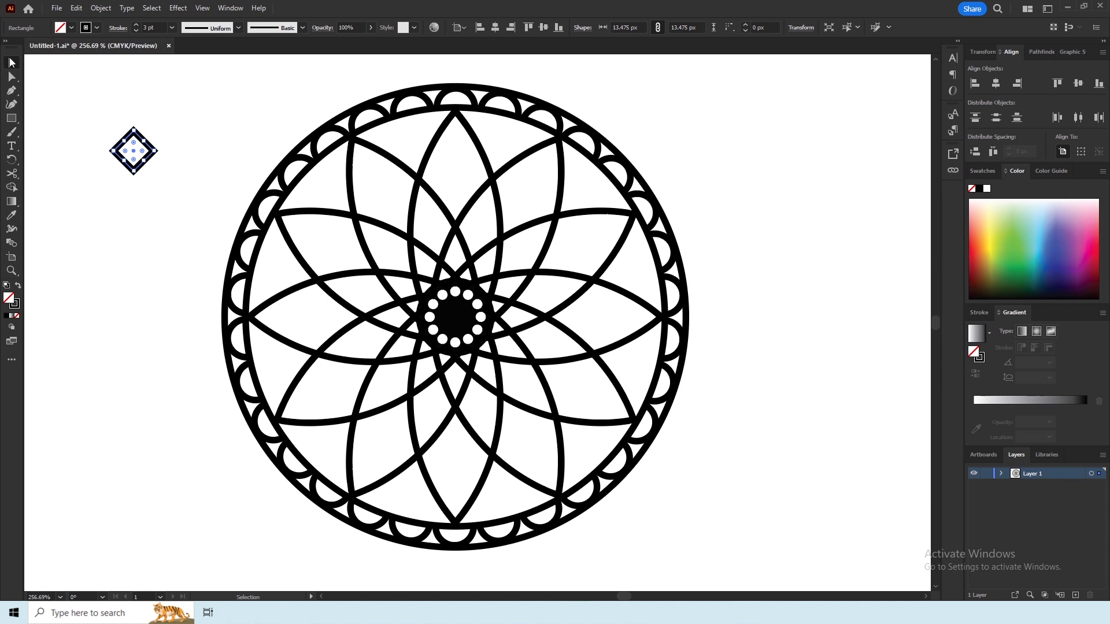
pyautogui.click(131, 162)
pyautogui.moveTo(133, 150); pyautogui.dragTo(456, 81)
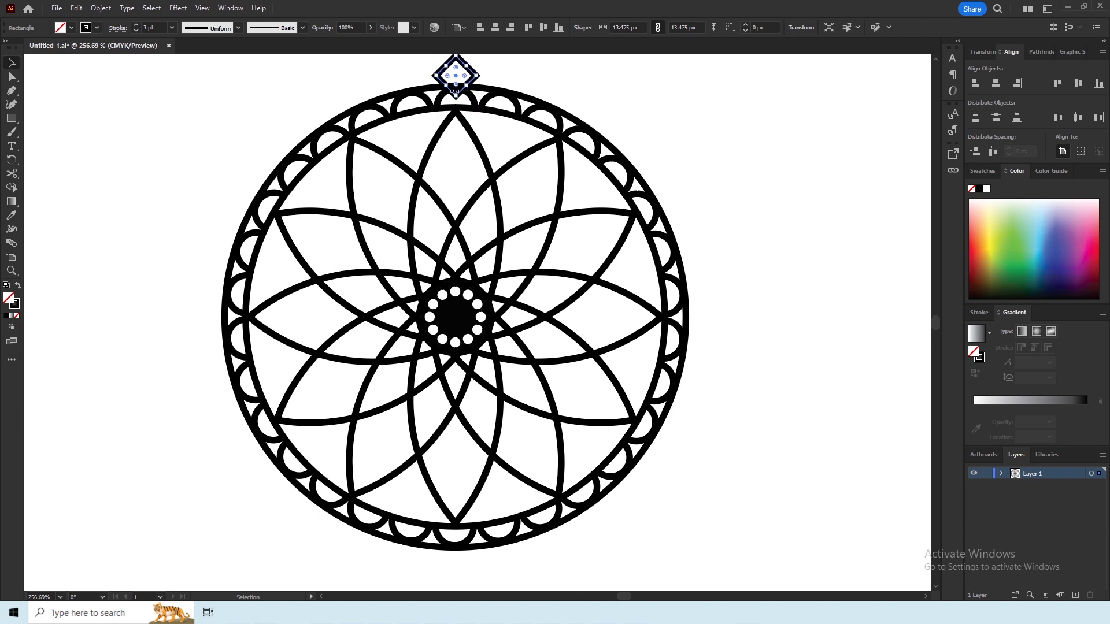
# Step: Rotate the diamond itself by 6° about the center of the black circle, without making a copy
pyautogui.scroll(3, 455, 121)
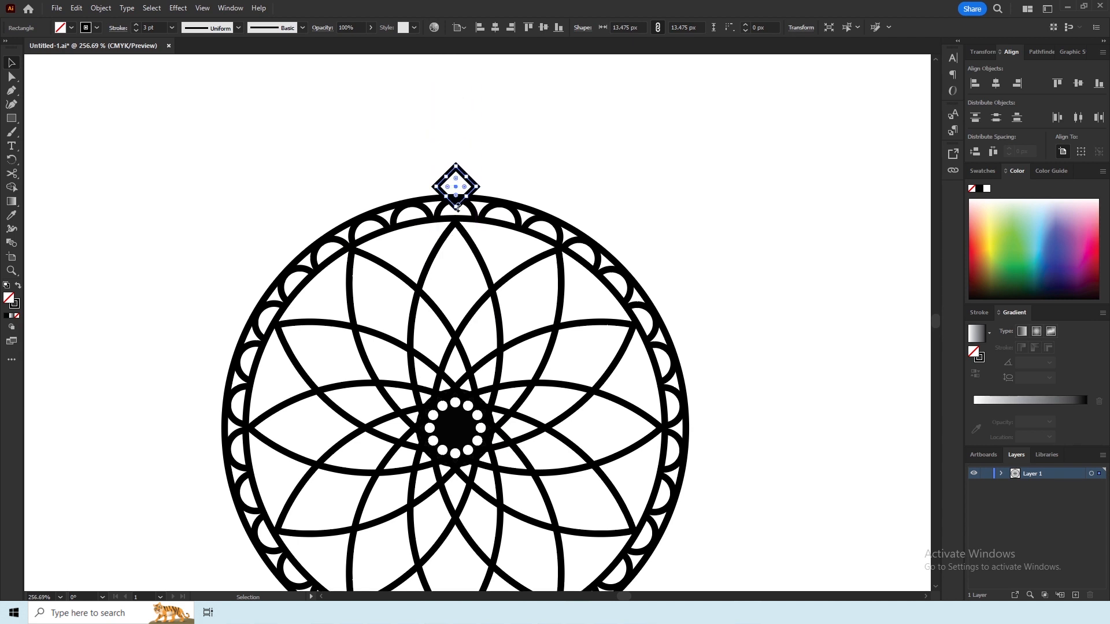
pyautogui.press('alt')
pyautogui.click(11, 161)
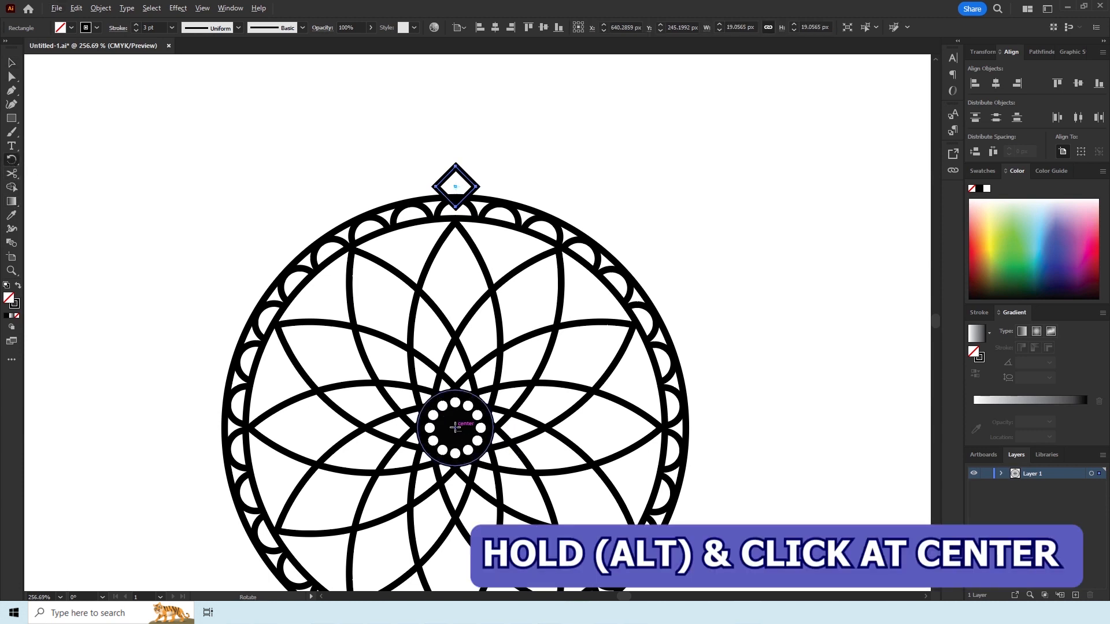
pyautogui.keyDown('alt'); pyautogui.click(455, 428); pyautogui.keyUp('alt')
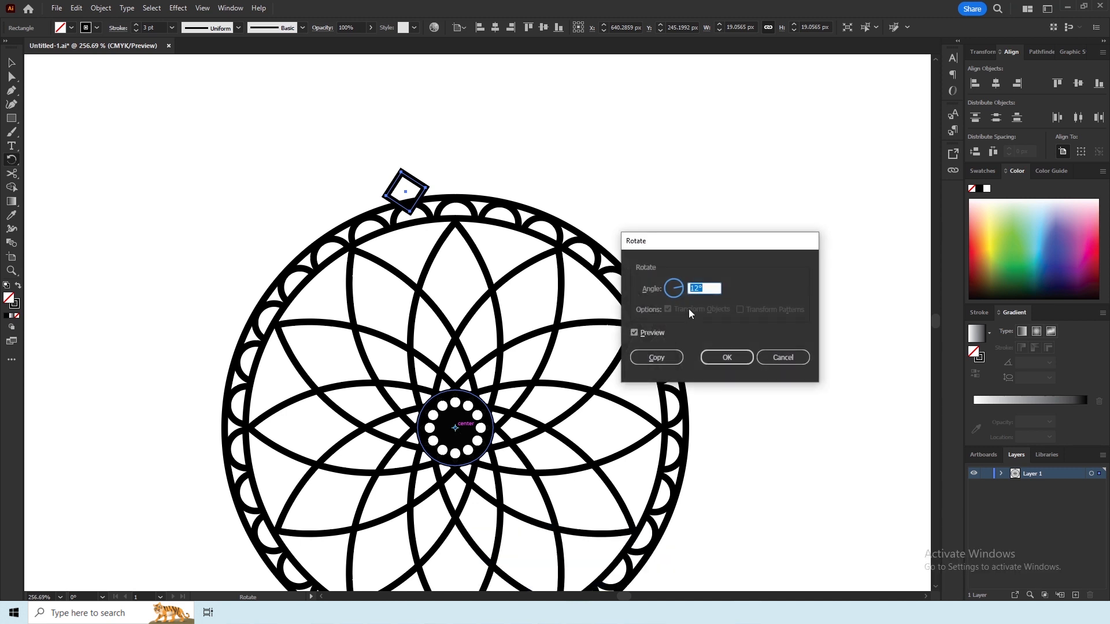
pyautogui.write('6')
pyautogui.press('Tab')
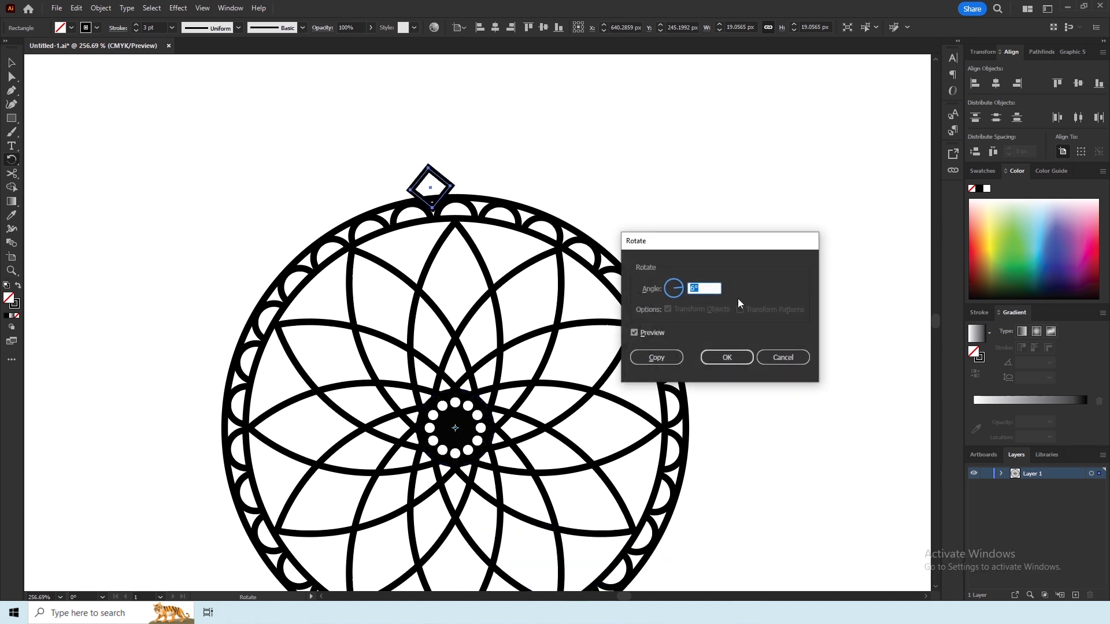
pyautogui.click(720, 358)
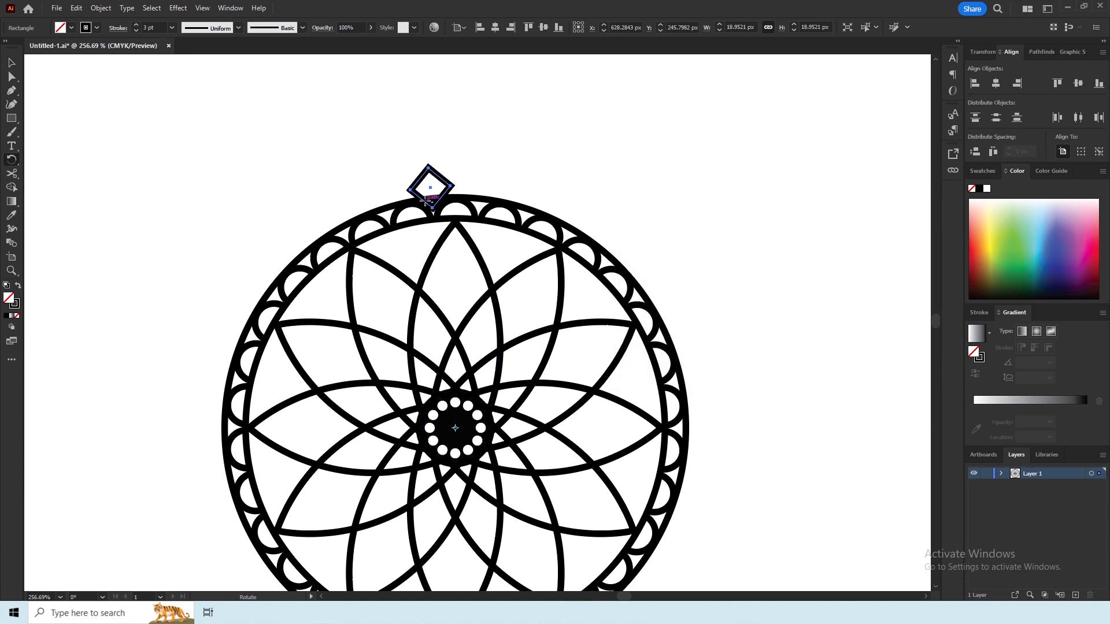
# Step: Cut the diamond on both sides where it crosses the outermost circle and delete its lower corner
pyautogui.press('z')
pyautogui.moveTo(405, 204); pyautogui.dragTo(717, 304)
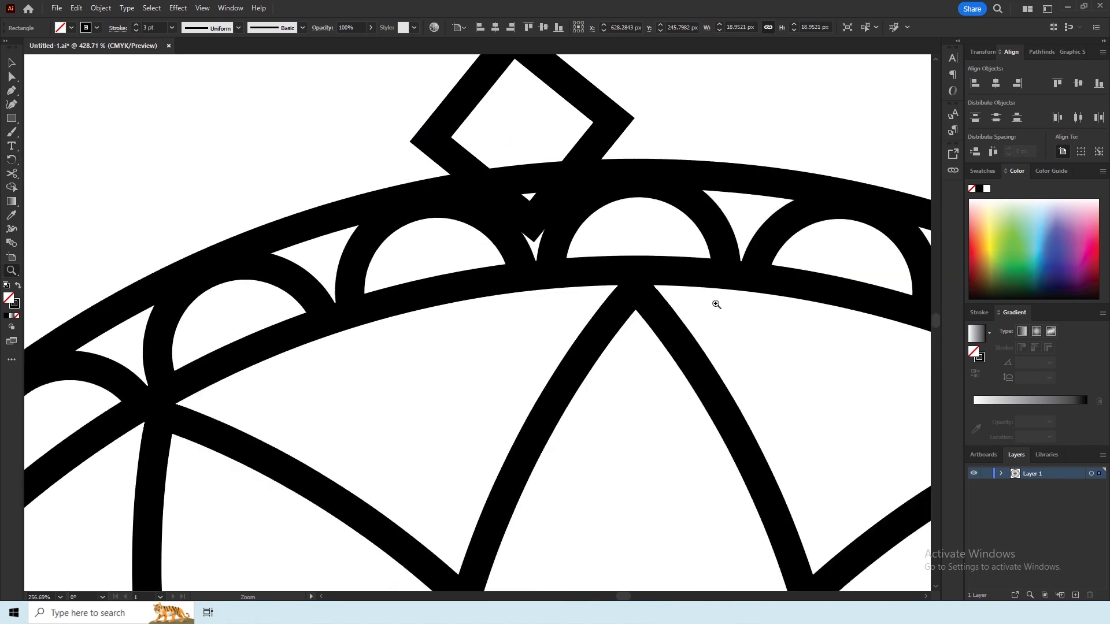
pyautogui.click(12, 173)
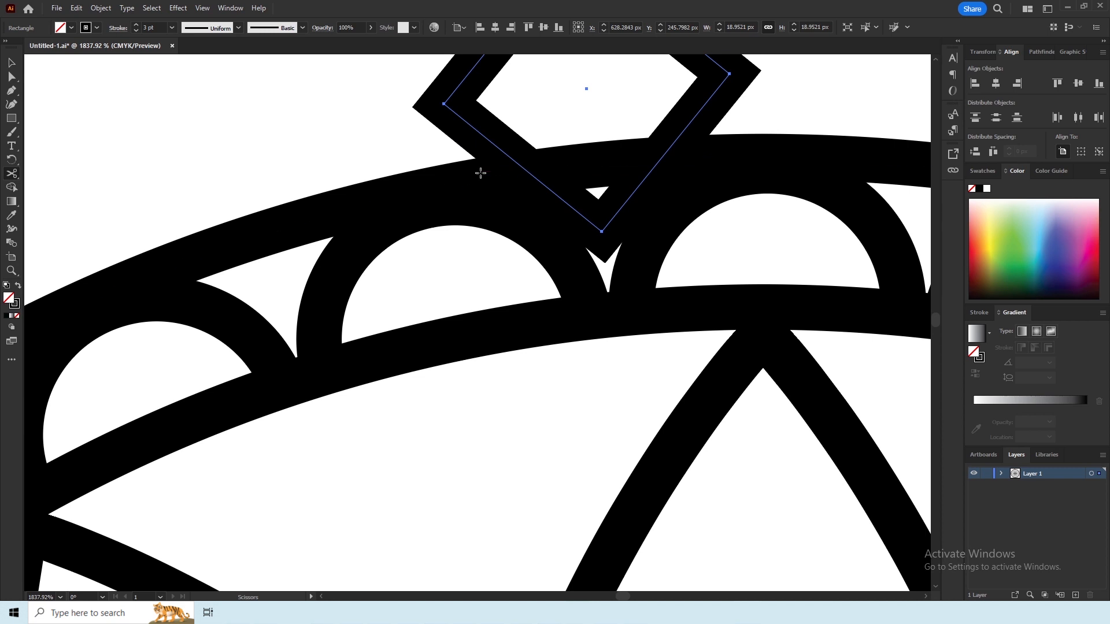
pyautogui.click(531, 172)
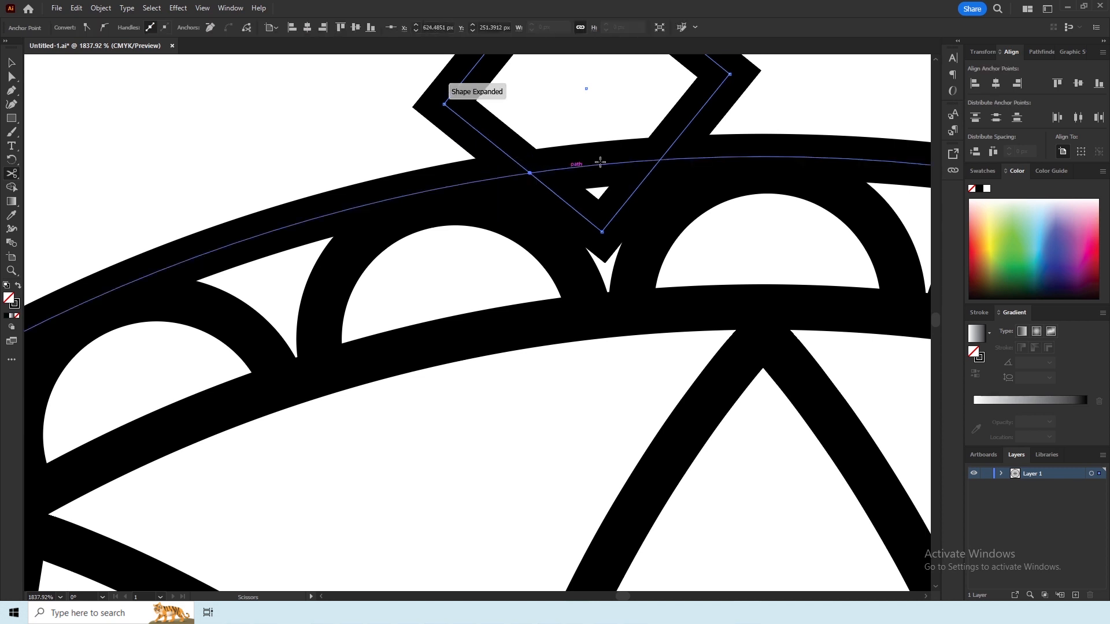
pyautogui.click(659, 159)
pyautogui.click(10, 63)
pyautogui.click(598, 228)
pyautogui.press('Delete')
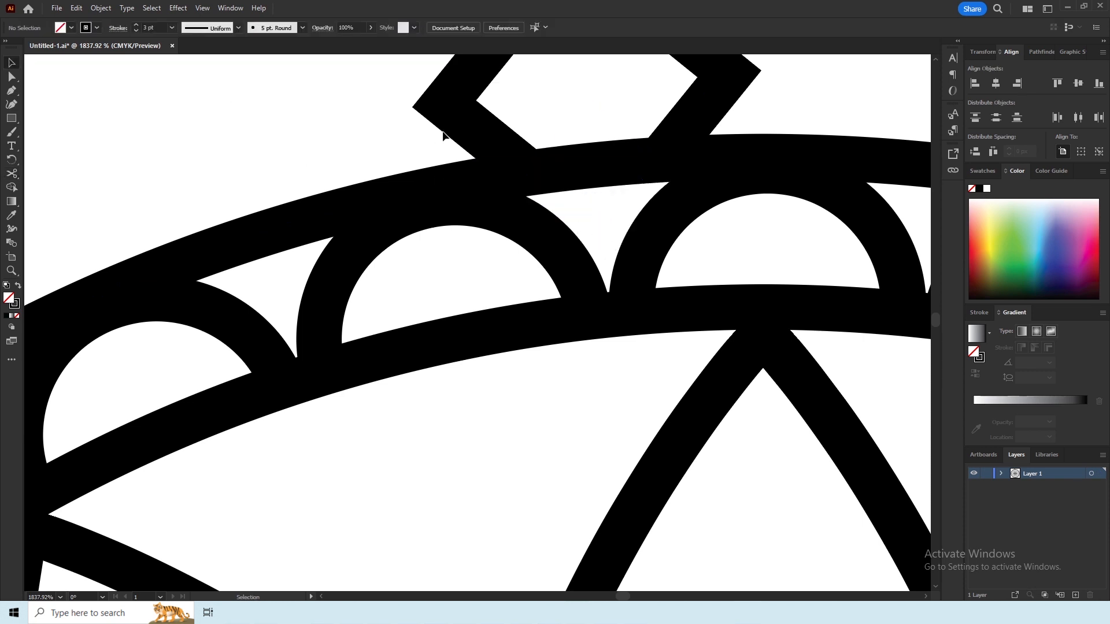
# Step: Make a copy of the trimmed diamond rotated 12° about the center of the black circle
pyautogui.press('z')
pyautogui.moveTo(421, 211)
pyautogui.mouseDown()
pyautogui.moveTo(216, 206)
pyautogui.moveTo(99, 290)
pyautogui.moveTo(55, 341)
pyautogui.moveTo(98, 344)
pyautogui.mouseUp()
pyautogui.click(8, 59)
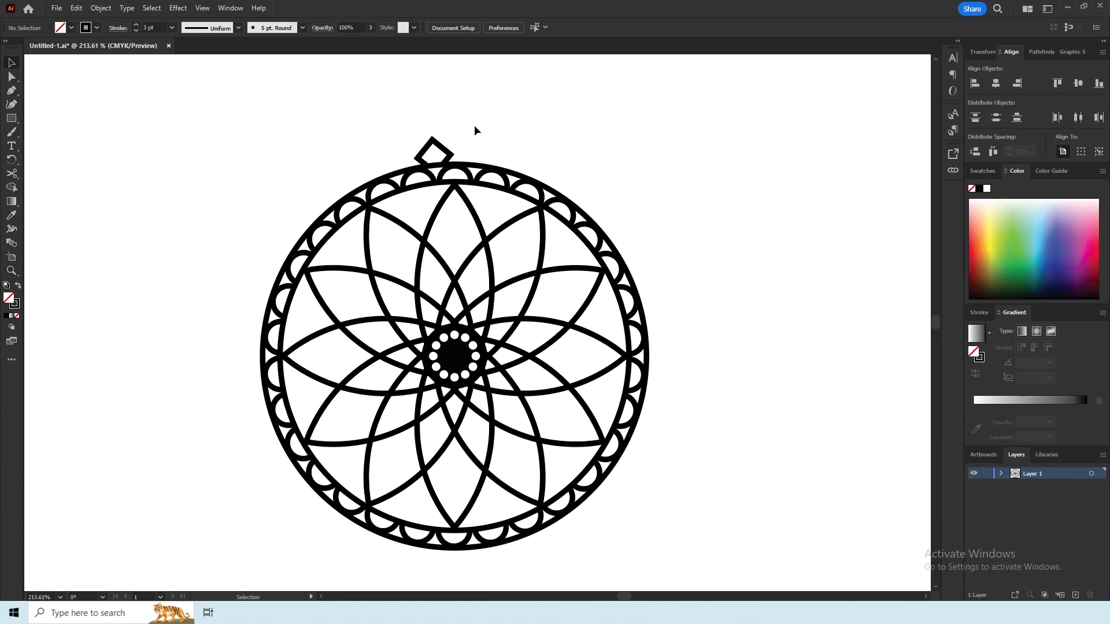
pyautogui.click(435, 150)
pyautogui.press('r')
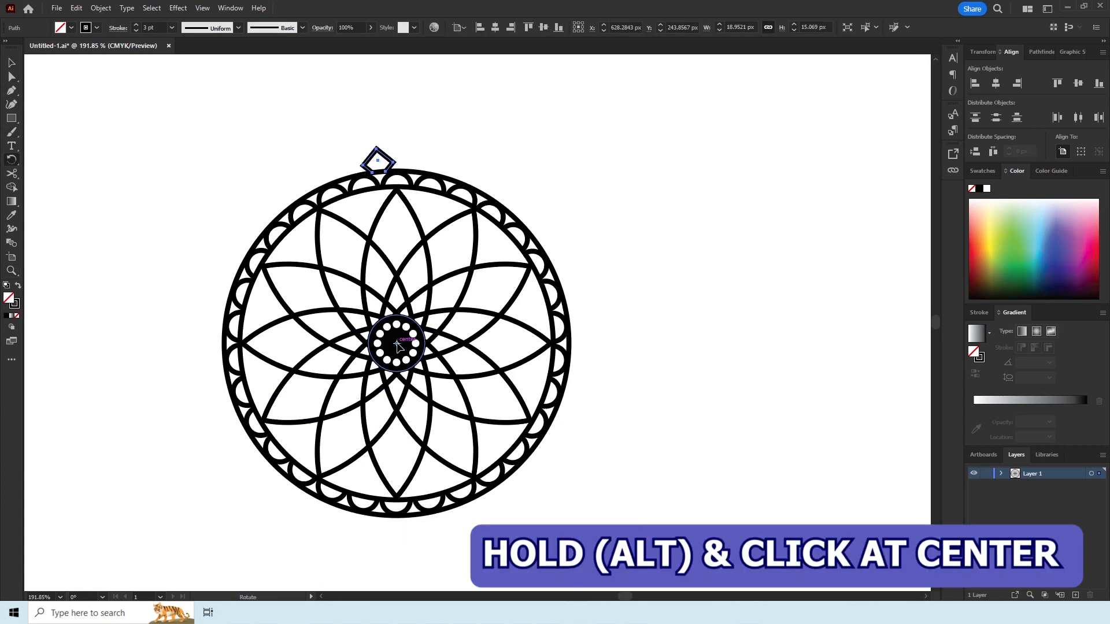
pyautogui.keyDown('alt'); pyautogui.click(397, 345); pyautogui.keyUp('alt')
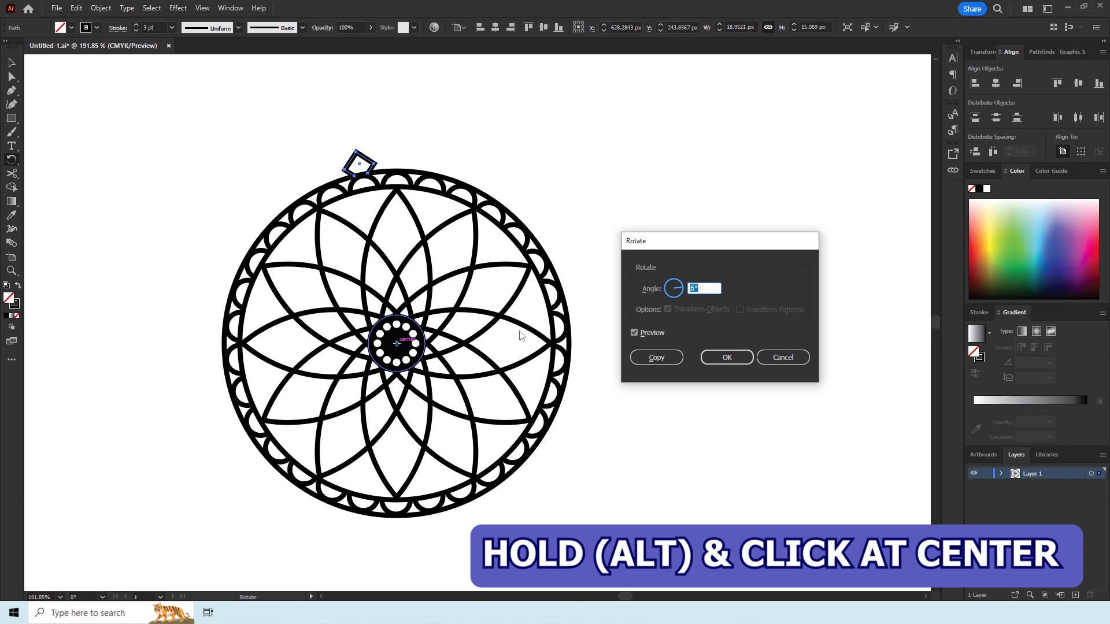
pyautogui.press('Up')
pyautogui.press('Up')
pyautogui.press('Up')
pyautogui.press('Up')
pyautogui.press('Up')
pyautogui.press('Up')
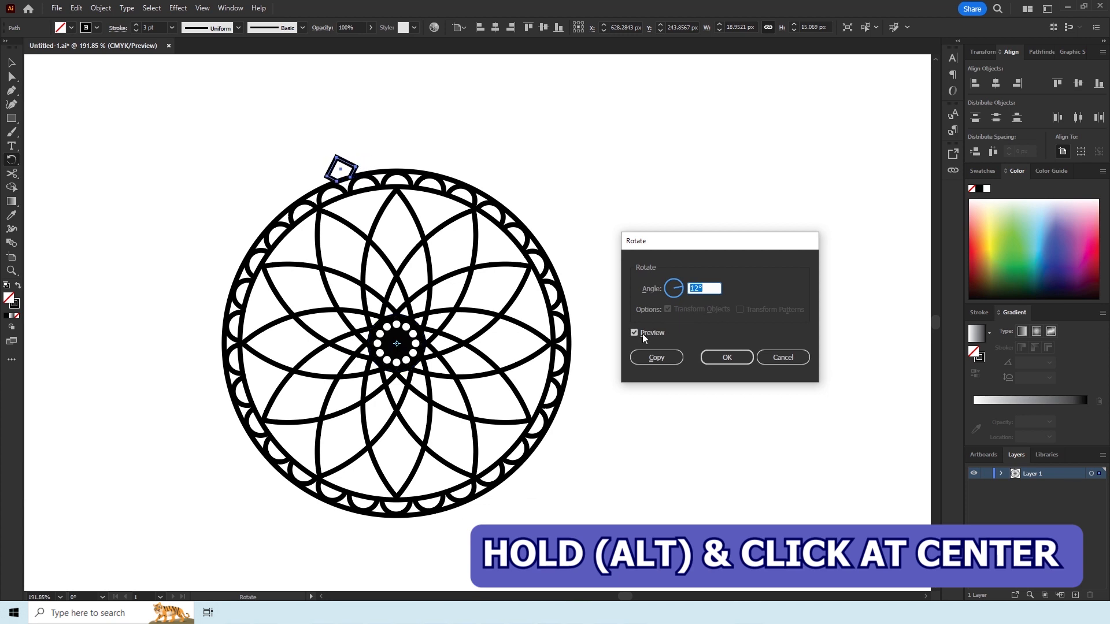
pyautogui.click(657, 355)
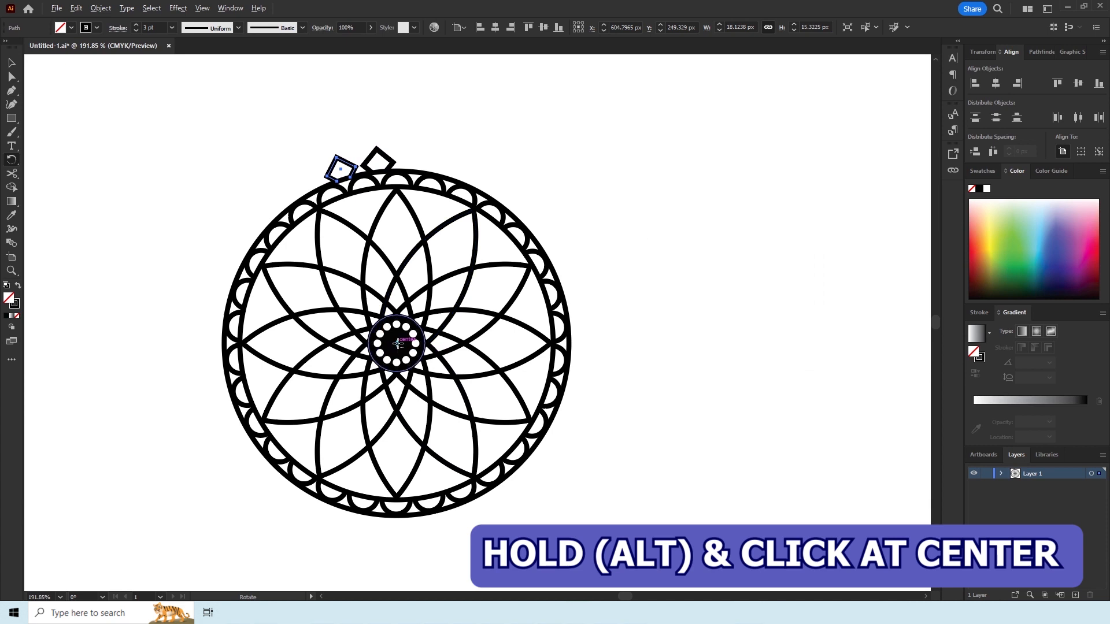
# Step: Repeat the 12° rotated copies of the trimmed diamond about the black circle's center until 30 diamonds surround the outermost circle
pyautogui.keyDown('alt'); pyautogui.click(397, 344); pyautogui.keyUp('alt')
pyautogui.click(658, 351)
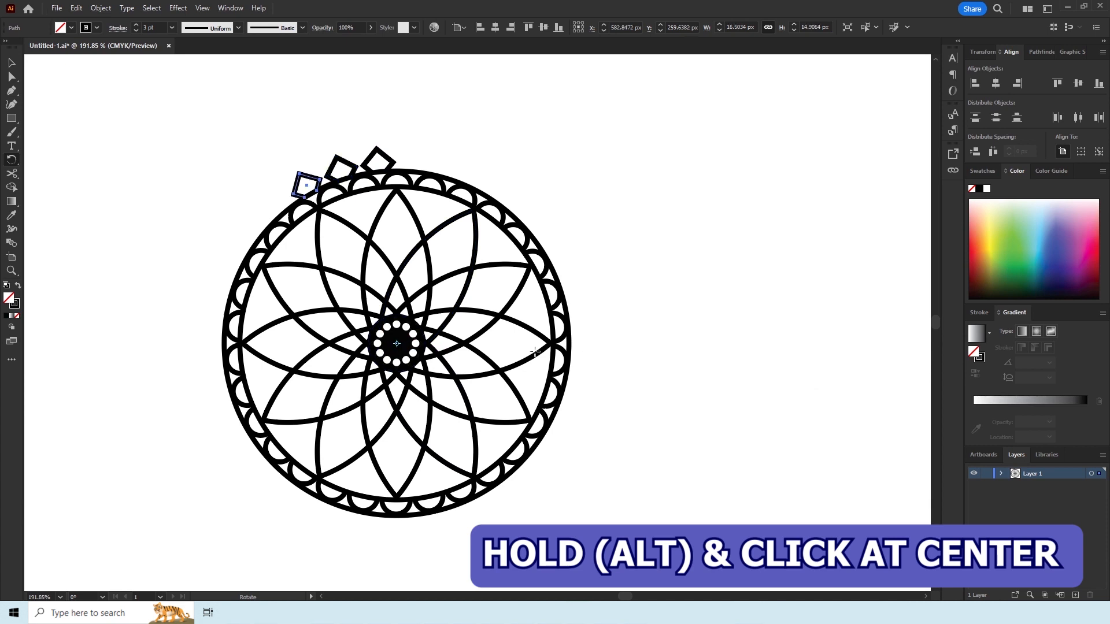
pyautogui.hotkey('ctrl', 'd')
pyautogui.hotkey('ctrl', 'd')
pyautogui.hotkey('ctrl', 'd')
pyautogui.hotkey('ctrl', 'd')
pyautogui.hotkey('ctrl', 'd')
pyautogui.hotkey('ctrl', 'd')
pyautogui.hotkey('ctrl', 'd')
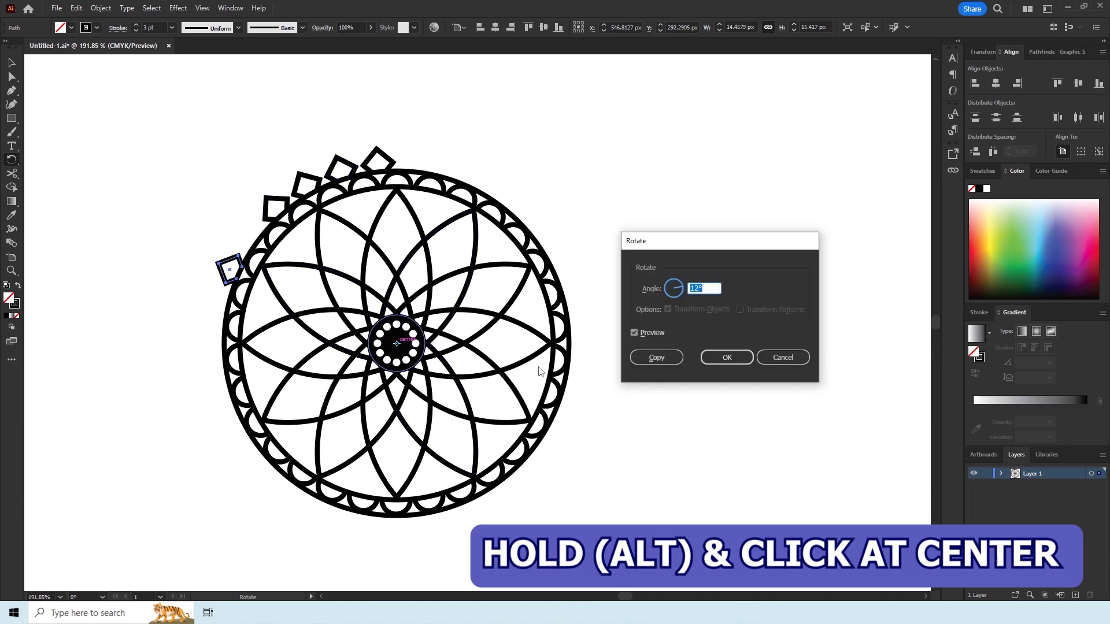
pyautogui.keyDown('alt'); pyautogui.click(397, 343); pyautogui.keyUp('alt')
pyautogui.click(657, 355)
pyautogui.keyDown('alt'); pyautogui.click(398, 343); pyautogui.keyUp('alt')
pyautogui.click(657, 355)
pyautogui.keyDown('alt'); pyautogui.click(397, 343); pyautogui.keyUp('alt')
pyautogui.click(657, 355)
pyautogui.keyDown('alt'); pyautogui.click(397, 343); pyautogui.keyUp('alt')
pyautogui.click(657, 355)
pyautogui.keyDown('alt'); pyautogui.click(397, 344); pyautogui.keyUp('alt')
pyautogui.click(656, 355)
pyautogui.keyDown('alt'); pyautogui.click(397, 344); pyautogui.keyUp('alt')
pyautogui.click(656, 355)
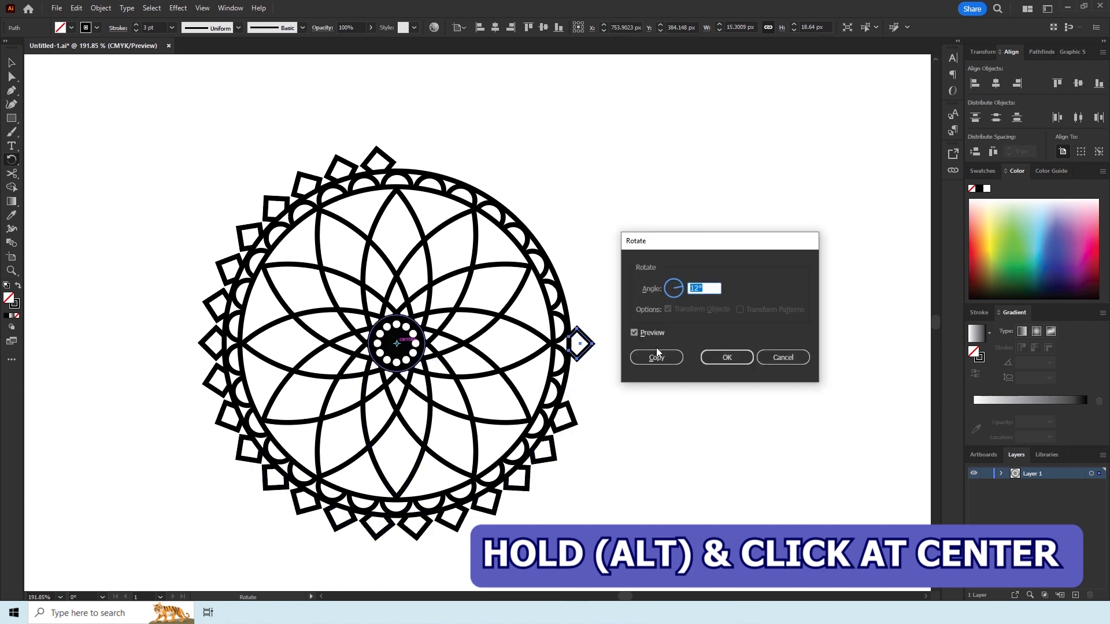
pyautogui.keyDown('alt'); pyautogui.click(397, 344); pyautogui.keyUp('alt')
pyautogui.click(656, 355)
pyautogui.keyDown('alt'); pyautogui.click(397, 344); pyautogui.keyUp('alt')
pyautogui.click(656, 355)
pyautogui.keyDown('alt'); pyautogui.click(396, 344); pyautogui.keyUp('alt')
pyautogui.click(656, 355)
pyautogui.keyDown('alt'); pyautogui.click(396, 344); pyautogui.keyUp('alt')
pyautogui.click(656, 355)
pyautogui.keyDown('alt'); pyautogui.click(397, 344); pyautogui.keyUp('alt')
pyautogui.click(656, 355)
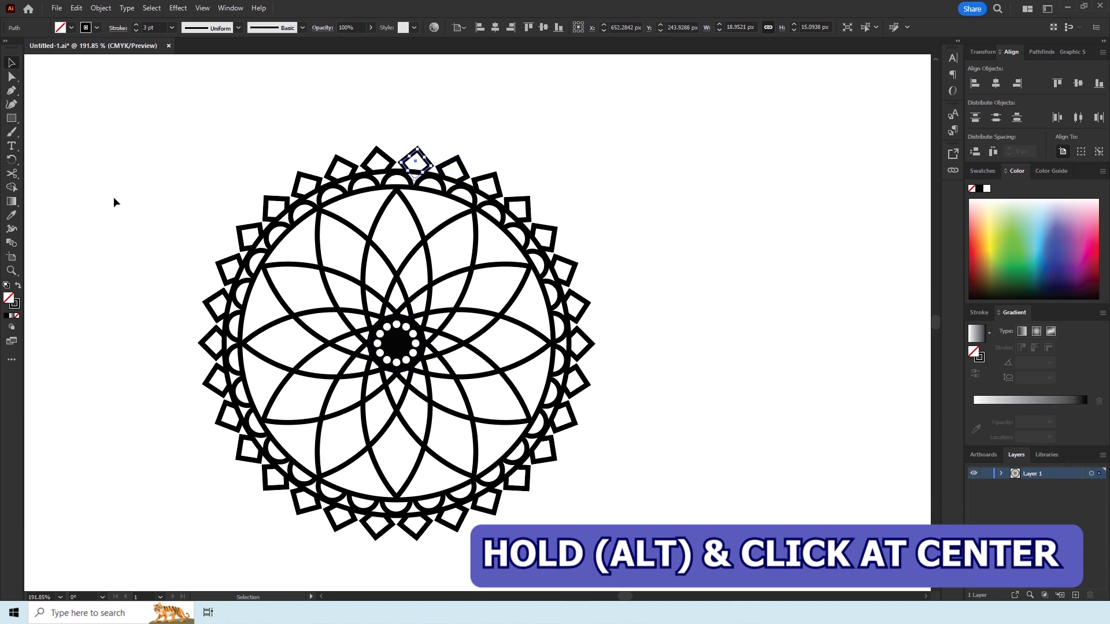
# Step: Copy the vertical petal at the top of the mandala and paste the duplicate in the same place
pyautogui.click(403, 201)
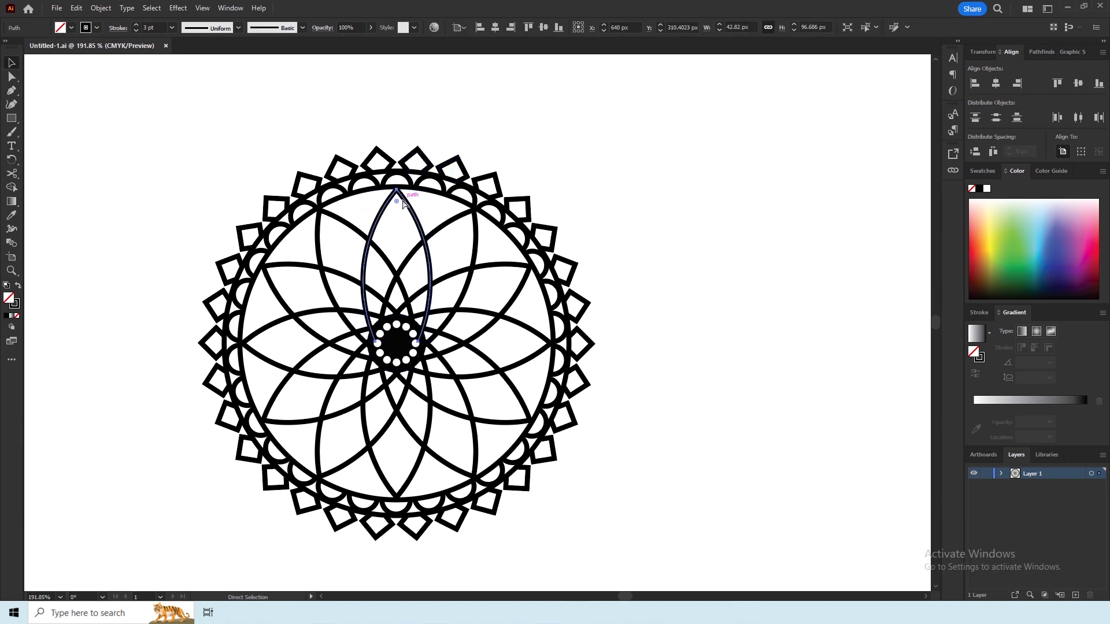
pyautogui.rightClick(403, 201)
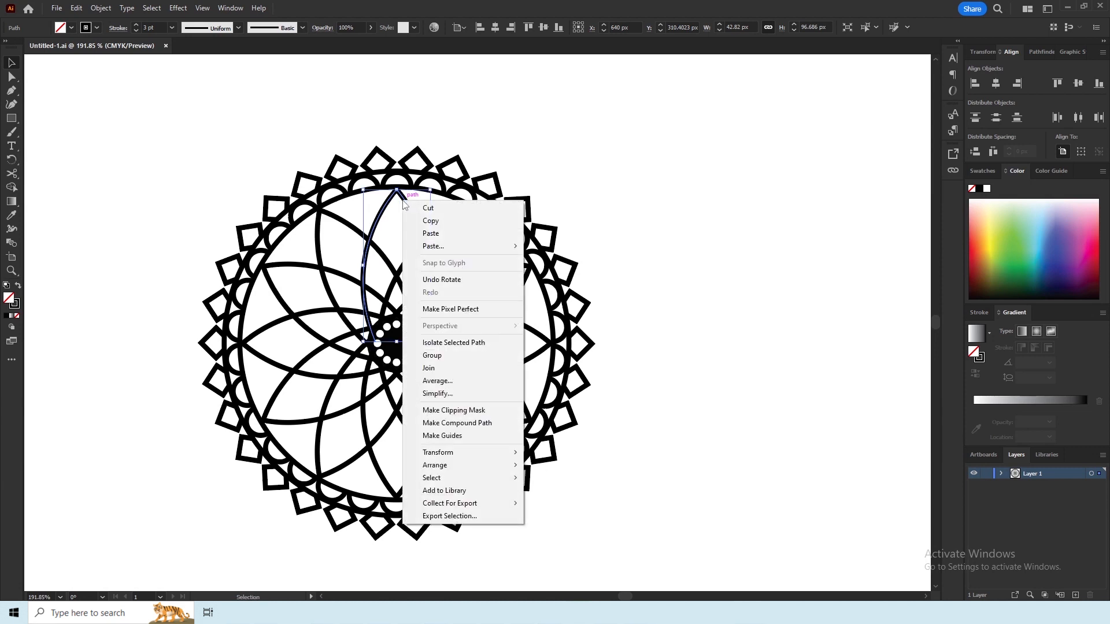
pyautogui.click(410, 223)
pyautogui.rightClick(409, 223)
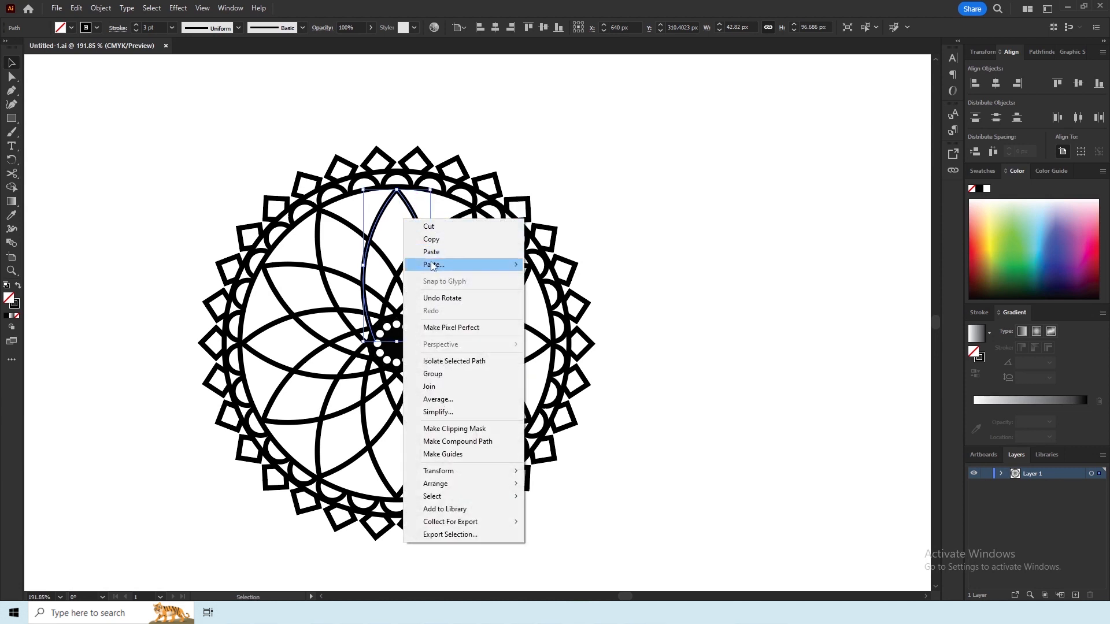
pyautogui.moveTo(433, 264)
pyautogui.click(555, 264)
# Step: Move the pasted petal straight up by about 36 px so its tip extends above the diamond ring
pyautogui.press('Up')
pyautogui.press('Up')
pyautogui.press('Up')
pyautogui.press('Up')
pyautogui.press('Up')
pyautogui.press('Up')
pyautogui.press('Up')
pyautogui.press('Up')
pyautogui.press('Up')
pyautogui.press('Up')
pyautogui.press('Up')
pyautogui.press('Up')
pyautogui.press('Up')
pyautogui.press('Up')
pyautogui.press('Up')
pyautogui.press('Up')
pyautogui.press('Up')
pyautogui.press('Up')
pyautogui.press('Up')
pyautogui.press('Up')
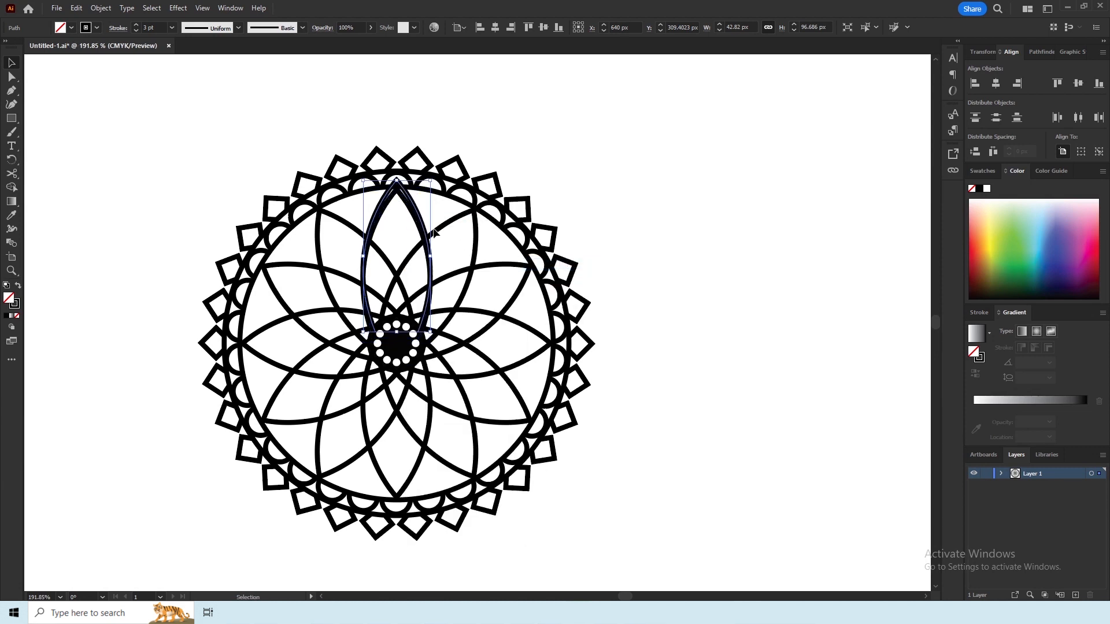
pyautogui.press('Up')
pyautogui.press('Up')
pyautogui.press('Up')
pyautogui.press('Up')
pyautogui.press('Up')
pyautogui.press('Up')
pyautogui.press('Up')
pyautogui.press('Up')
pyautogui.press('Up')
pyautogui.press('Up')
pyautogui.press('Up')
pyautogui.press('Up')
pyautogui.press('Up')
pyautogui.press('Up')
pyautogui.press('Up')
pyautogui.press('Up')
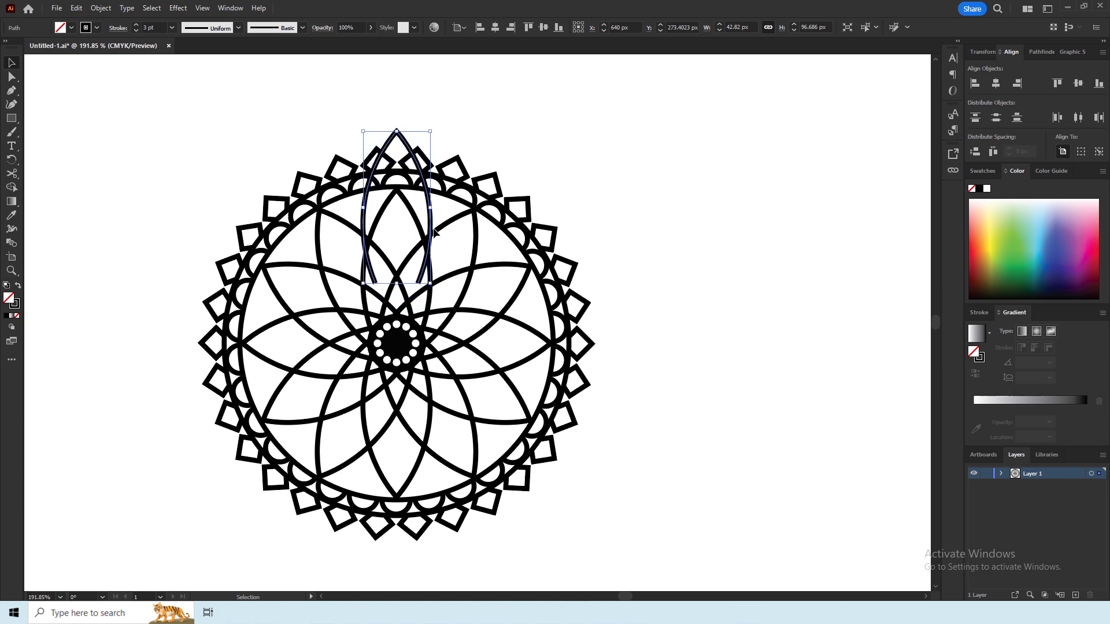
pyautogui.press('Down')
pyautogui.press('Down')
pyautogui.press('Down')
pyautogui.press('Down')
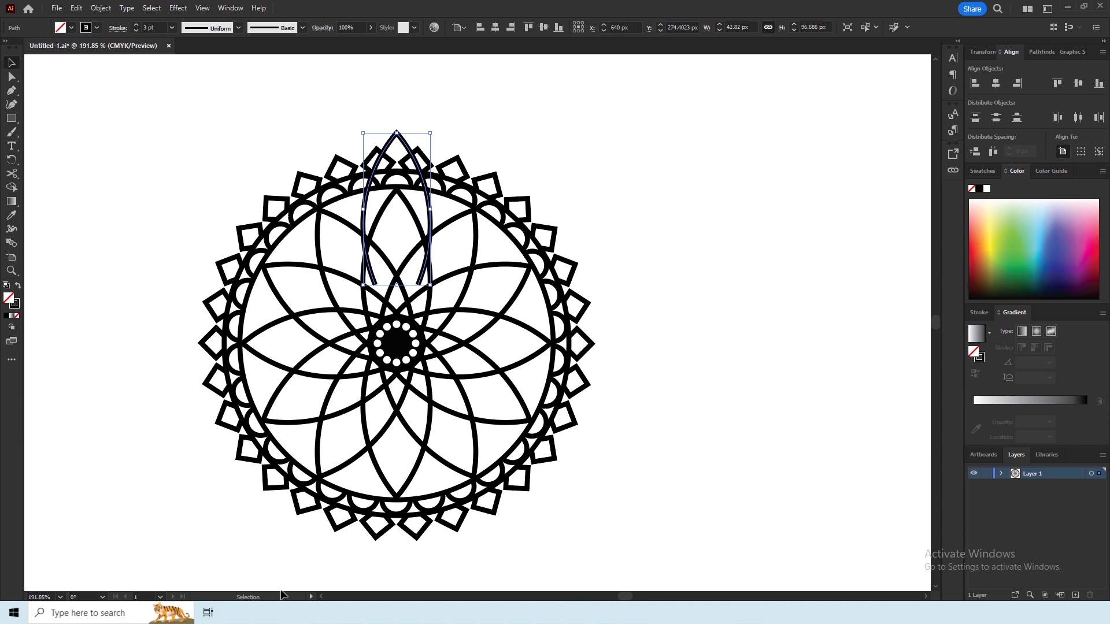
# Step: Cut the raised petal copy on both sides where its outline crosses the outer edges of the two topmost diamonds
pyautogui.press('z')
pyautogui.moveTo(395, 146); pyautogui.dragTo(778, 321)
pyautogui.press('v')
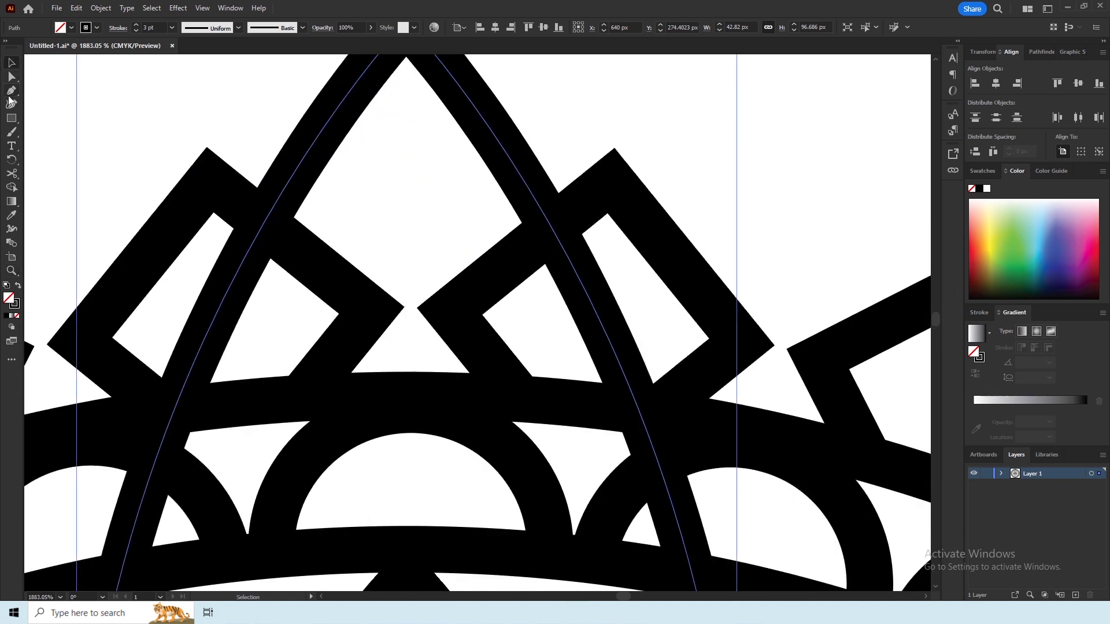
pyautogui.click(12, 173)
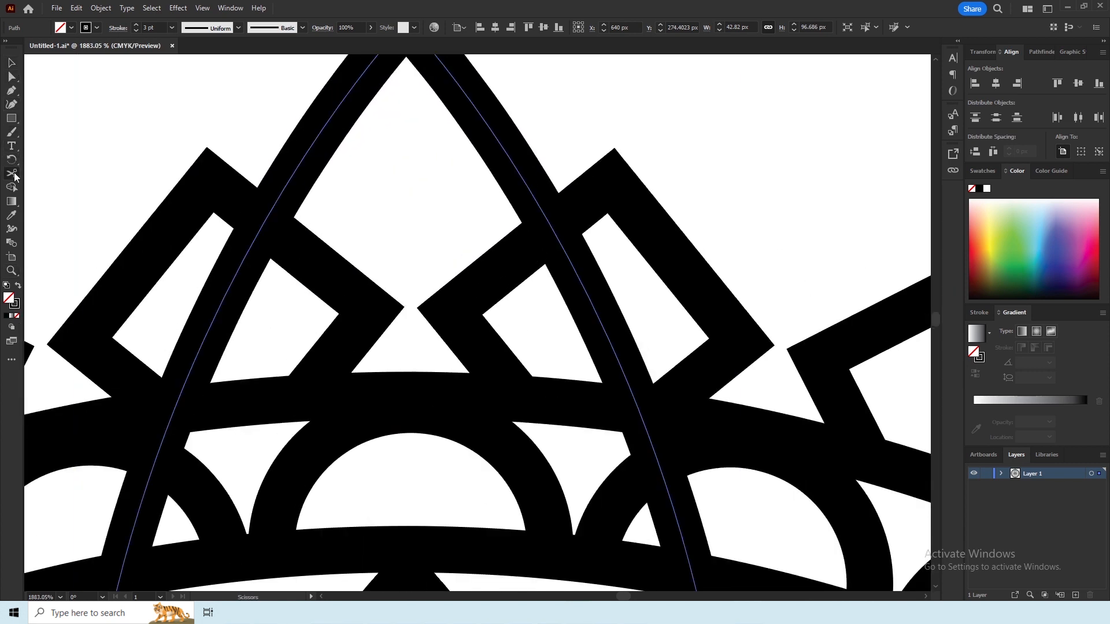
pyautogui.click(264, 221)
pyautogui.press('v')
pyautogui.press('Delete')
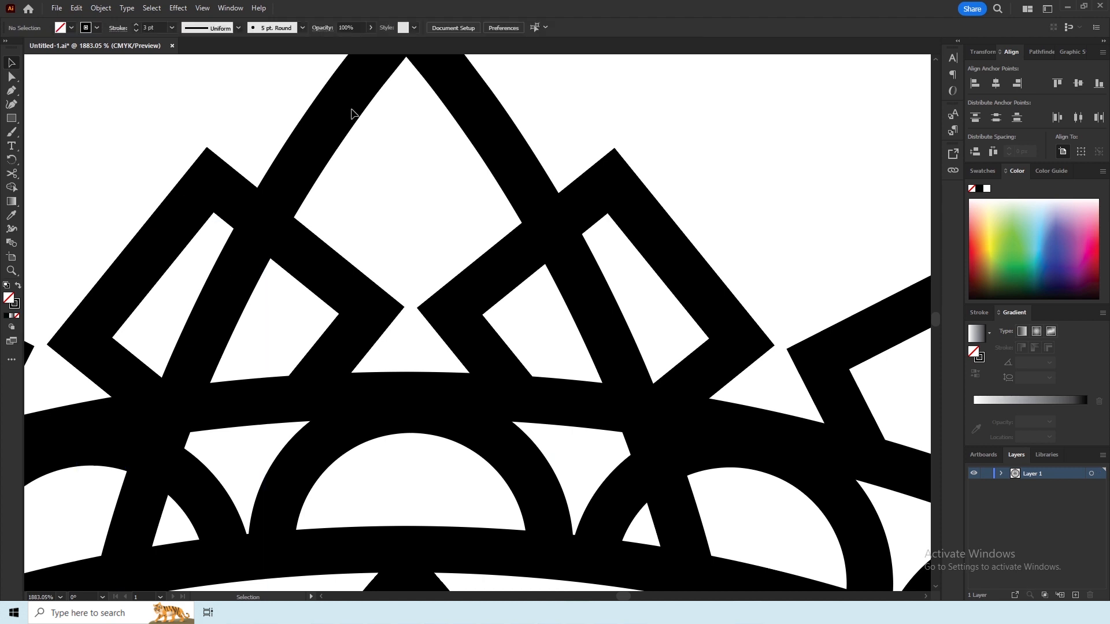
pyautogui.click(342, 105)
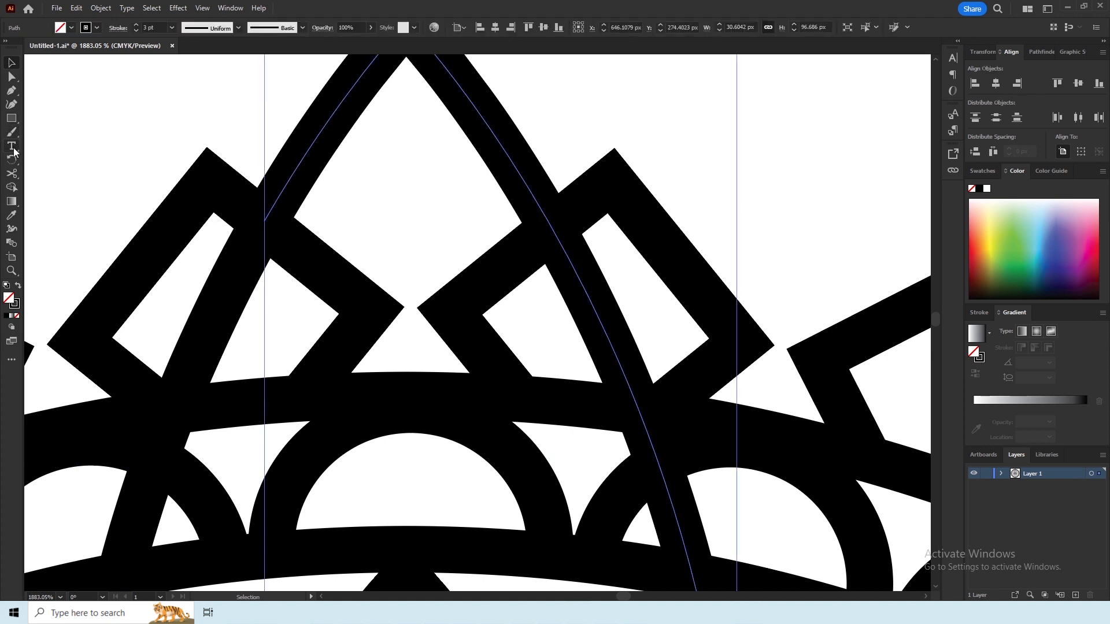
pyautogui.click(11, 174)
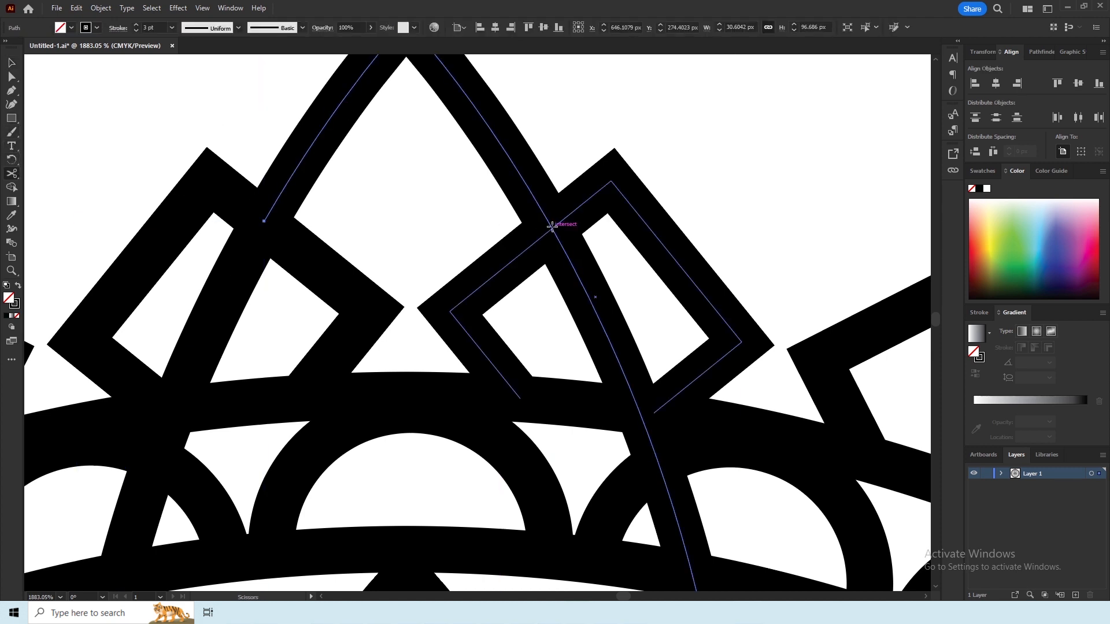
pyautogui.click(552, 230)
# Step: Delete the lower remainders of the cut petal on both sides, keeping only the tip above the diamonds
pyautogui.click(12, 64)
pyautogui.click(228, 284)
pyautogui.click(224, 297)
pyautogui.click(228, 303)
pyautogui.press('Delete')
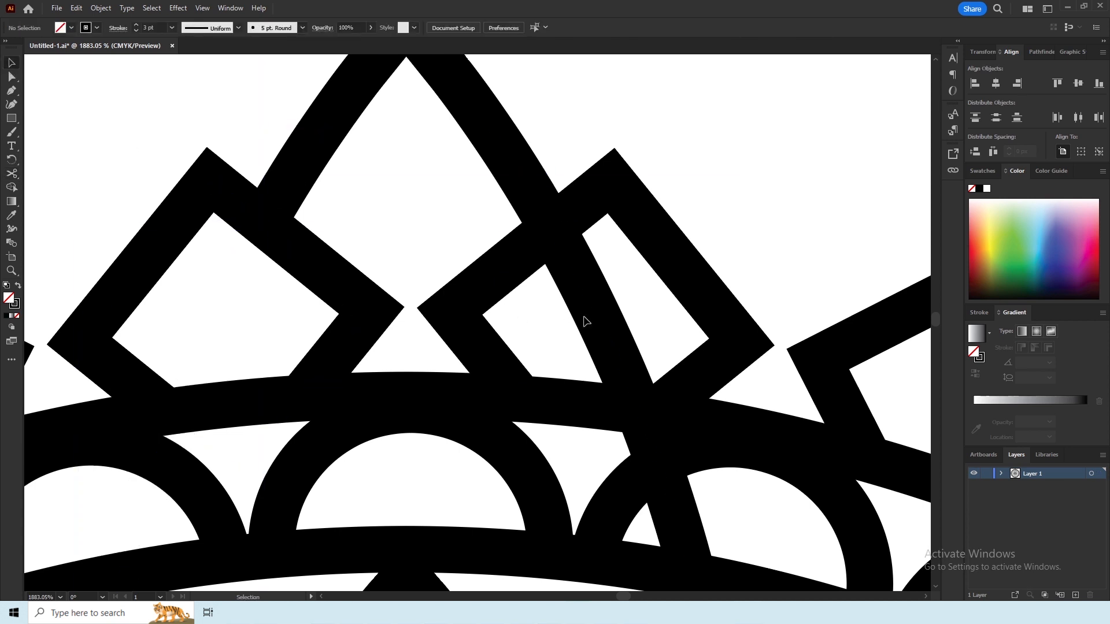
pyautogui.click(599, 312)
pyautogui.press('Delete')
# Step: Make a copy of the petal tip rotated 12° about the center of the black circle
pyautogui.click(477, 118)
pyautogui.press('z')
pyautogui.moveTo(250, 164); pyautogui.dragTo(28, 127)
pyautogui.moveTo(274, 413); pyautogui.dragTo(159, 191)
pyautogui.scroll(-3, 351, 206)
pyautogui.scroll(-3, 346, 223)
pyautogui.moveTo(93, 451); pyautogui.dragTo(95, 269)
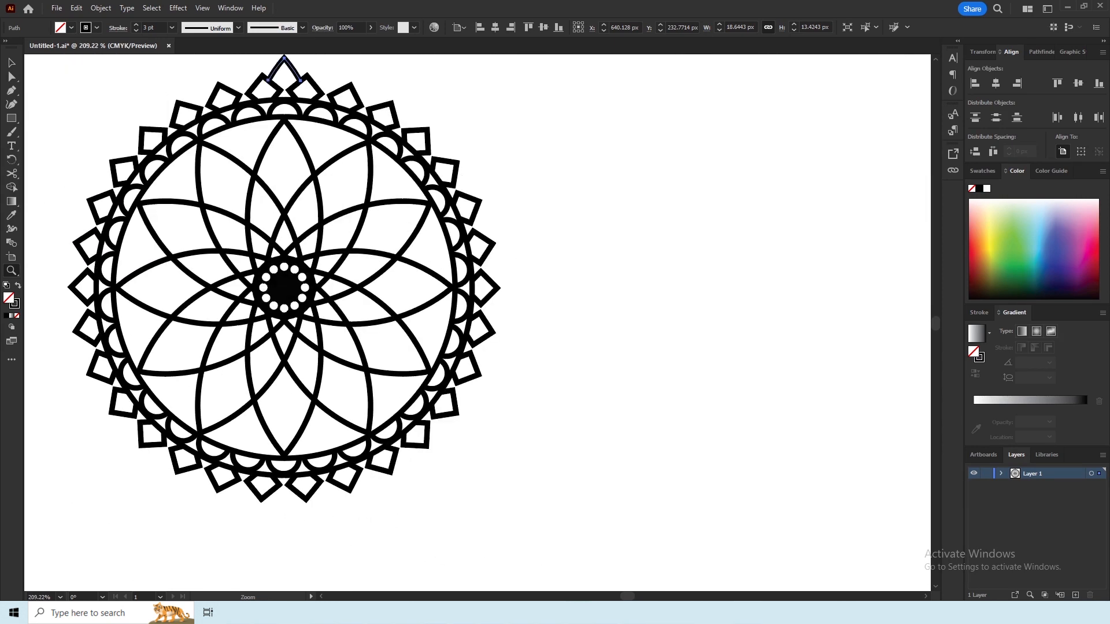
pyautogui.click(590, 597)
pyautogui.moveTo(616, 598); pyautogui.dragTo(623, 598)
pyautogui.scroll(2, 508, 462)
pyautogui.click(11, 63)
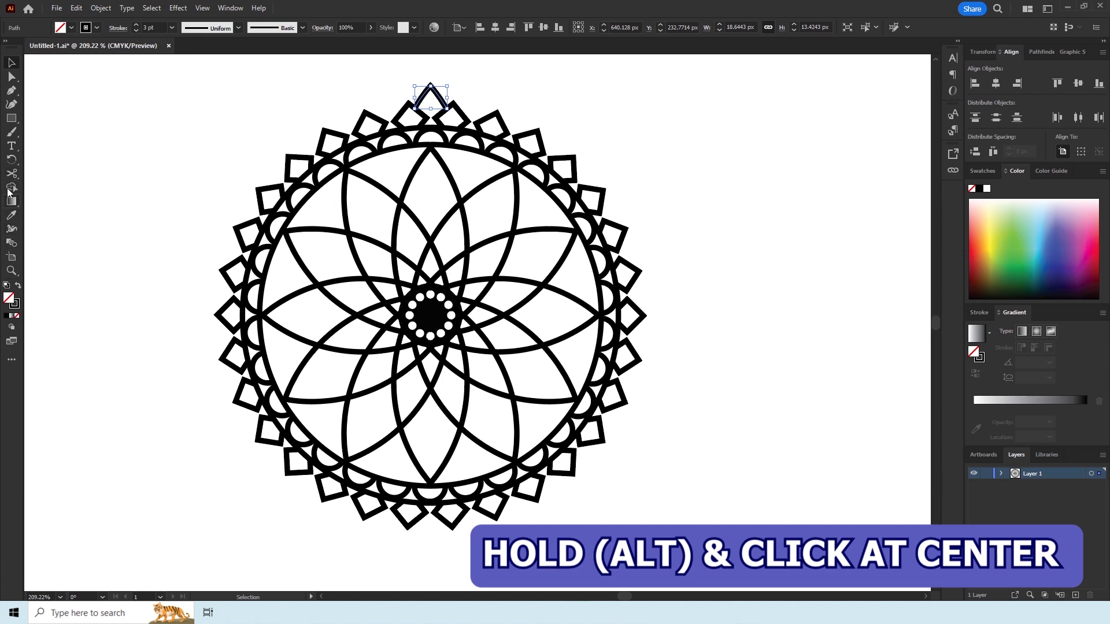
pyautogui.click(12, 160)
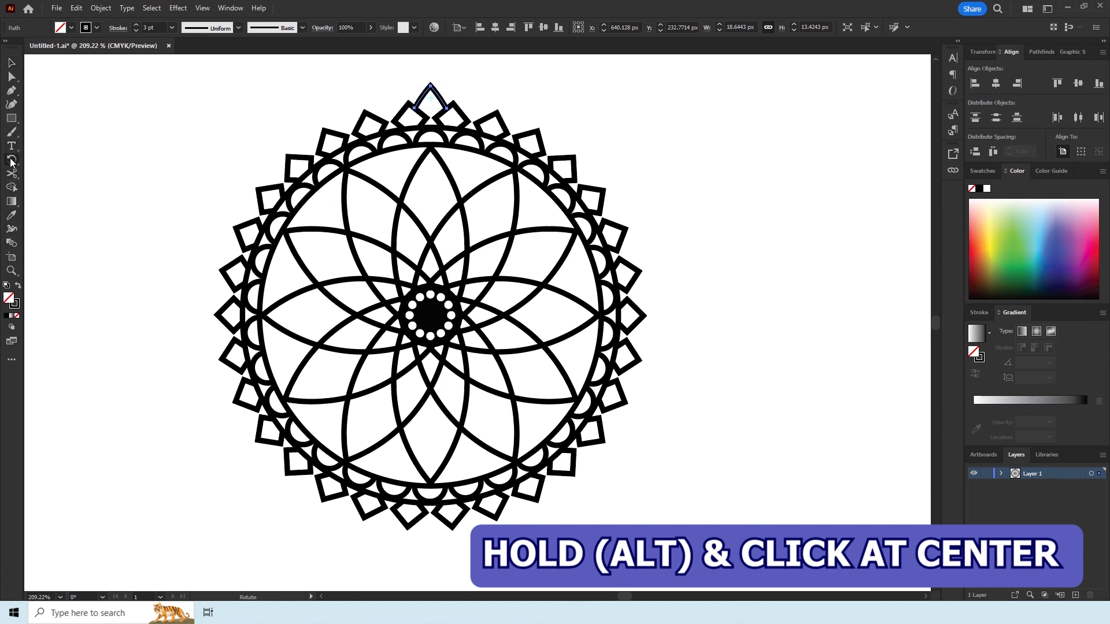
pyautogui.keyDown('alt'); pyautogui.click(431, 316); pyautogui.keyUp('alt')
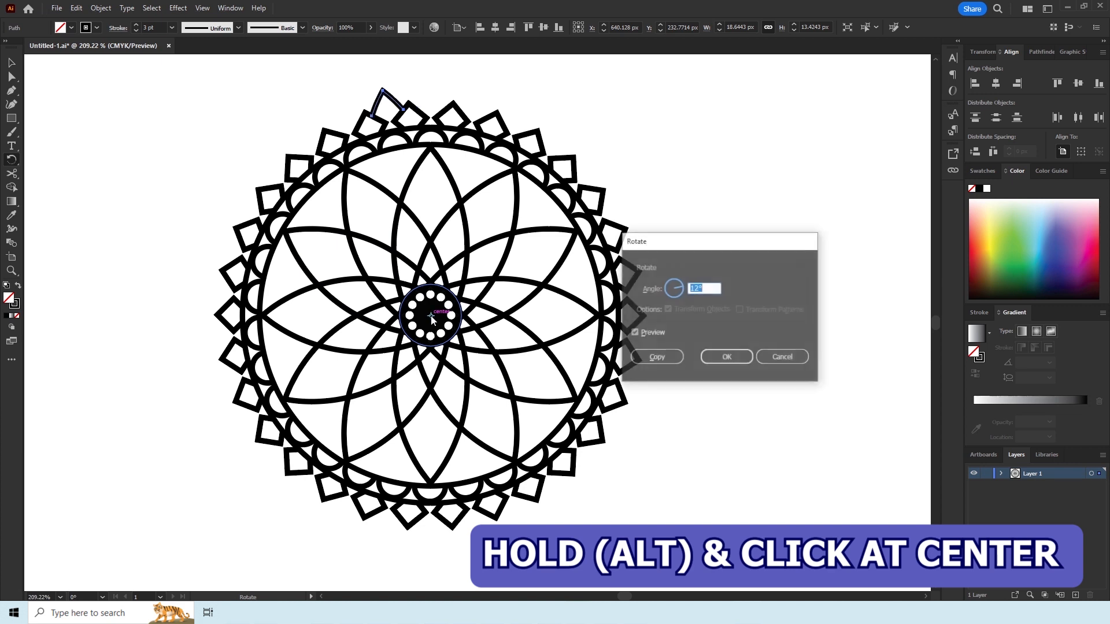
pyautogui.click(657, 357)
# Step: Repeat the 12° rotated copies of the petal tip about the black circle's center until tips surround the whole diamond ring
pyautogui.keyDown('alt'); pyautogui.click(431, 316); pyautogui.keyUp('alt')
pyautogui.click(658, 353)
pyautogui.keyDown('alt'); pyautogui.click(430, 316); pyautogui.keyUp('alt')
pyautogui.click(656, 356)
pyautogui.keyDown('alt'); pyautogui.click(431, 316); pyautogui.keyUp('alt')
pyautogui.click(657, 356)
pyautogui.keyDown('alt'); pyautogui.click(431, 316); pyautogui.keyUp('alt')
pyautogui.keyDown('alt'); pyautogui.click(431, 317); pyautogui.keyUp('alt')
pyautogui.click(657, 357)
pyautogui.keyDown('alt'); pyautogui.click(431, 317); pyautogui.keyUp('alt')
pyautogui.click(653, 361)
pyautogui.keyDown('alt'); pyautogui.click(431, 316); pyautogui.keyUp('alt')
pyautogui.click(657, 358)
pyautogui.keyDown('alt'); pyautogui.click(431, 316); pyautogui.keyUp('alt')
pyautogui.click(657, 357)
pyautogui.keyDown('alt'); pyautogui.click(431, 316); pyautogui.keyUp('alt')
pyautogui.click(656, 356)
pyautogui.keyDown('alt'); pyautogui.click(431, 316); pyautogui.keyUp('alt')
pyautogui.click(657, 357)
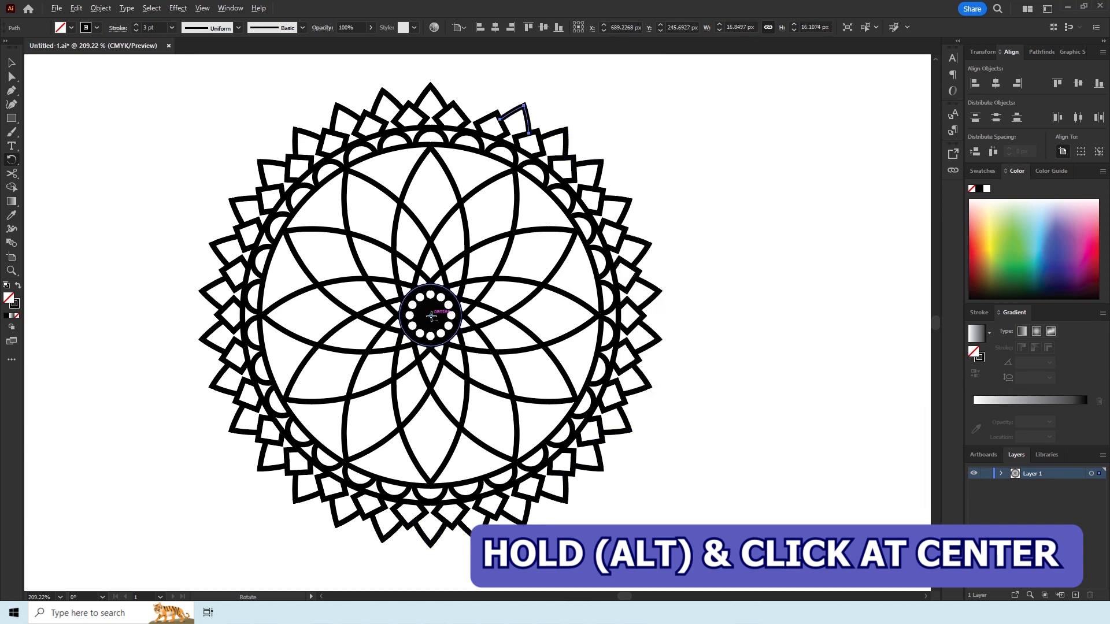
pyautogui.keyDown('alt'); pyautogui.click(430, 317); pyautogui.keyUp('alt')
pyautogui.click(671, 359)
pyautogui.click(12, 62)
pyautogui.click(177, 183)
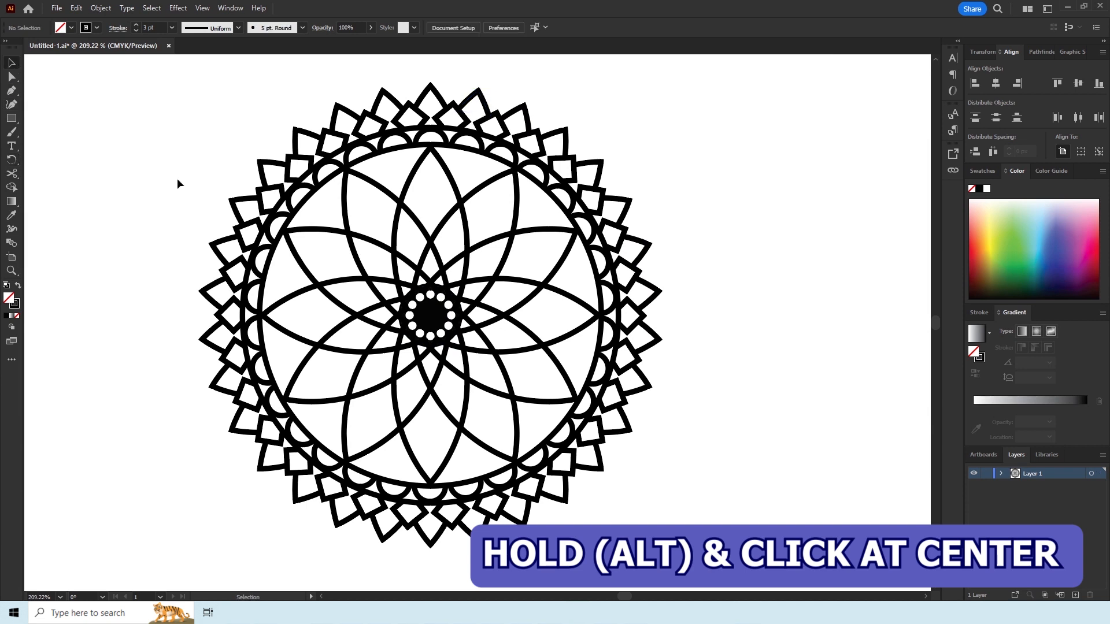
# Step: Draw a small circle about 8.4 px in diameter in the empty area outside the mandala's upper-left edge
pyautogui.rightClick(13, 123)
pyautogui.click(48, 132)
pyautogui.moveTo(200, 181); pyautogui.dragTo(212, 194)
pyautogui.click(12, 63)
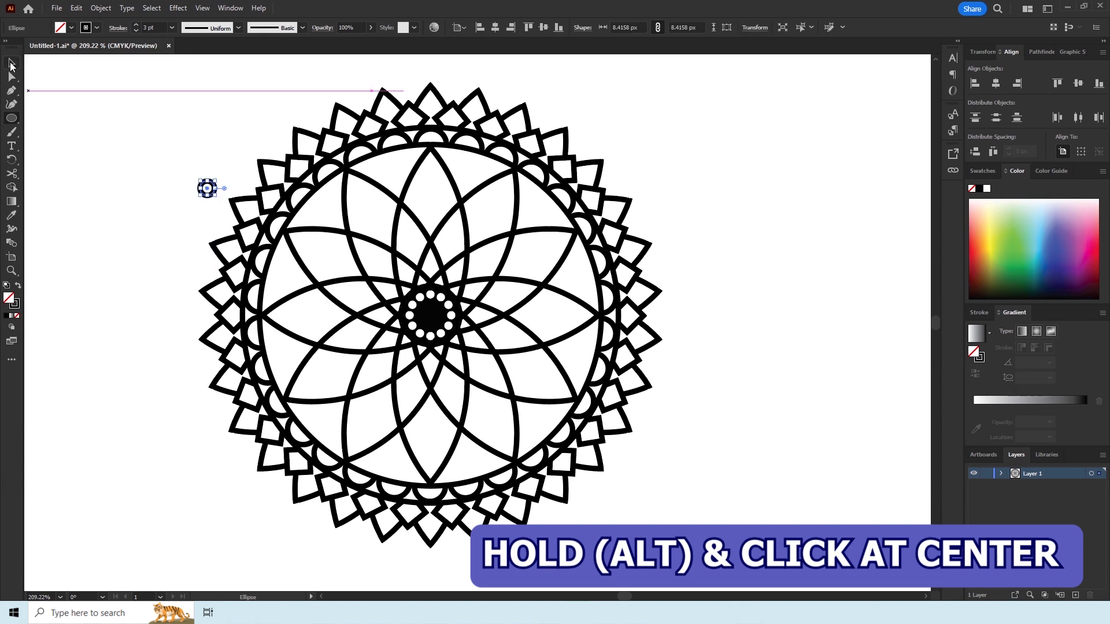
# Step: Fill the small circle with black and remove its stroke
pyautogui.click(72, 27)
pyautogui.click(33, 46)
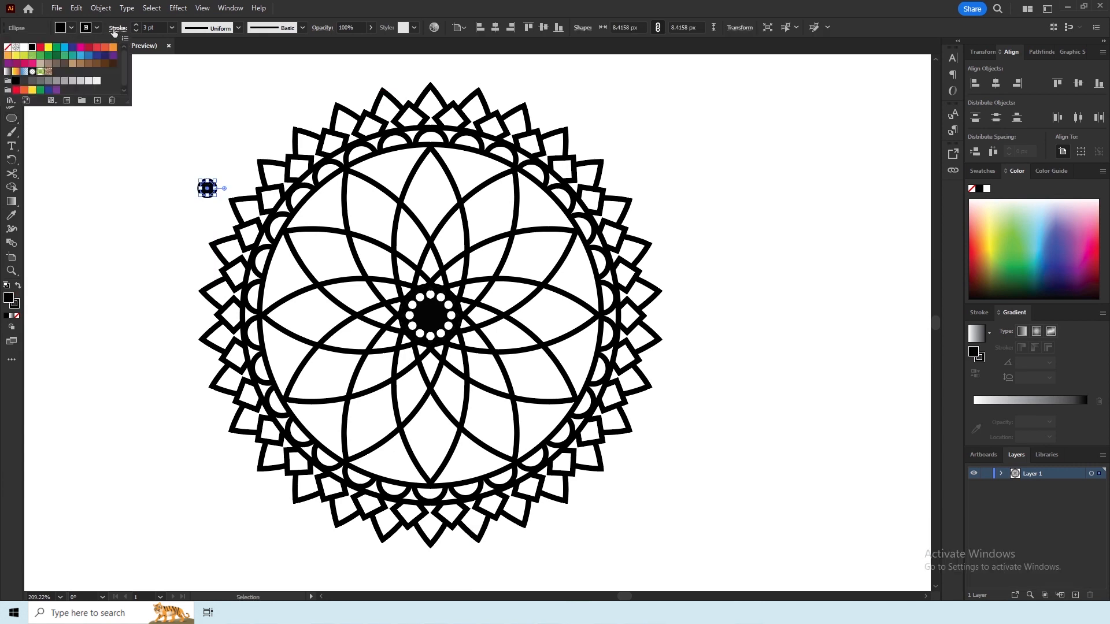
pyautogui.click(96, 28)
pyautogui.click(96, 28)
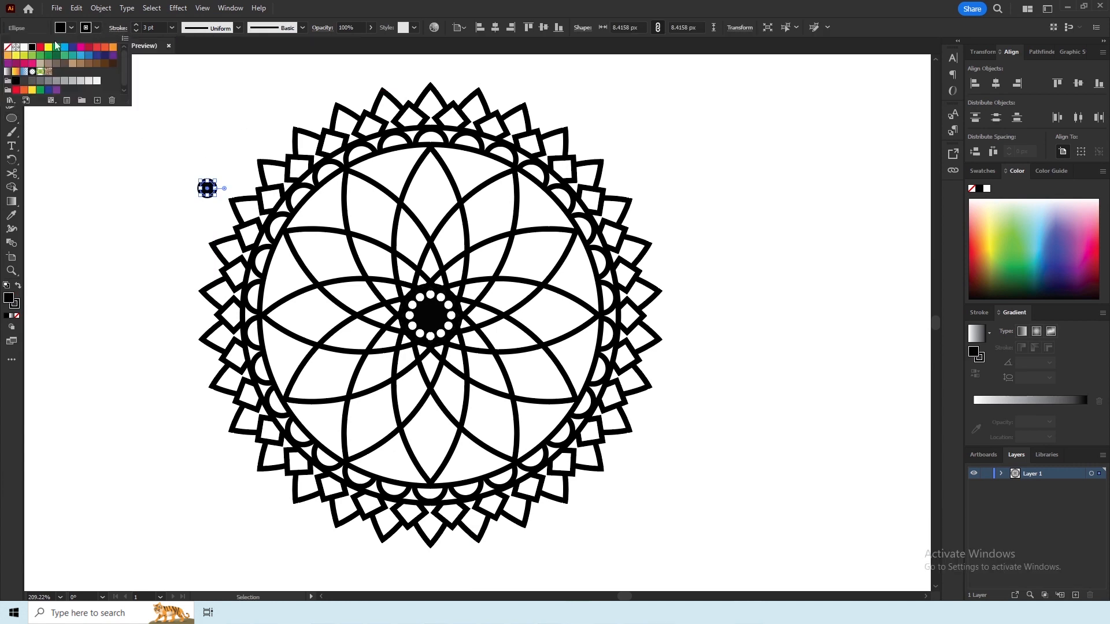
pyautogui.click(7, 48)
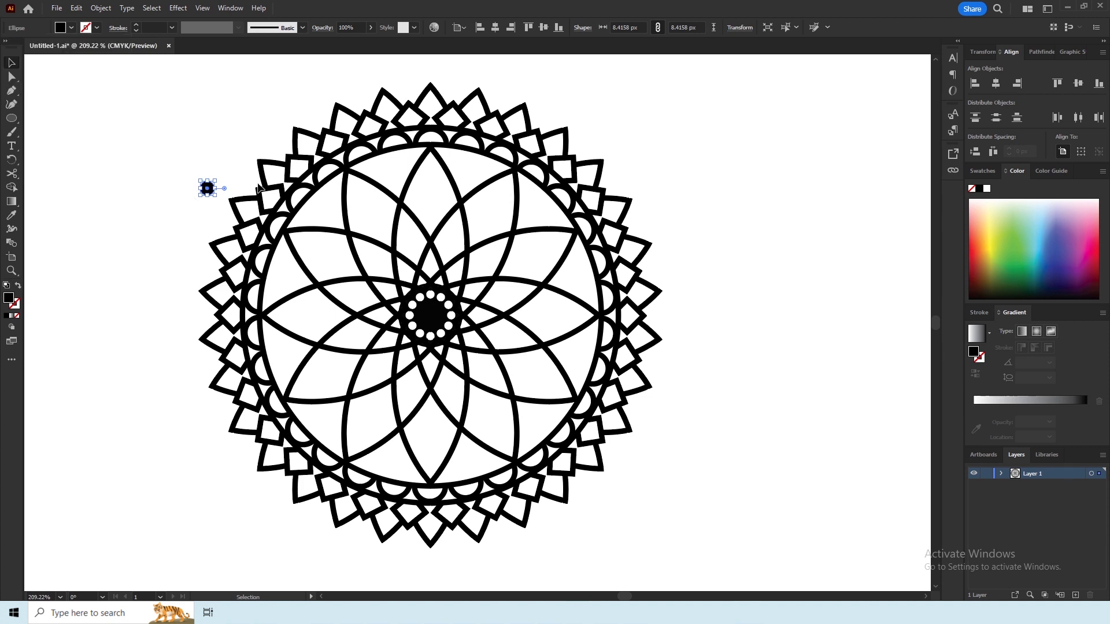
# Step: Center the black dot on the artboard both ways and move it straight up into the topmost petal tip
pyautogui.click(996, 84)
pyautogui.click(1079, 84)
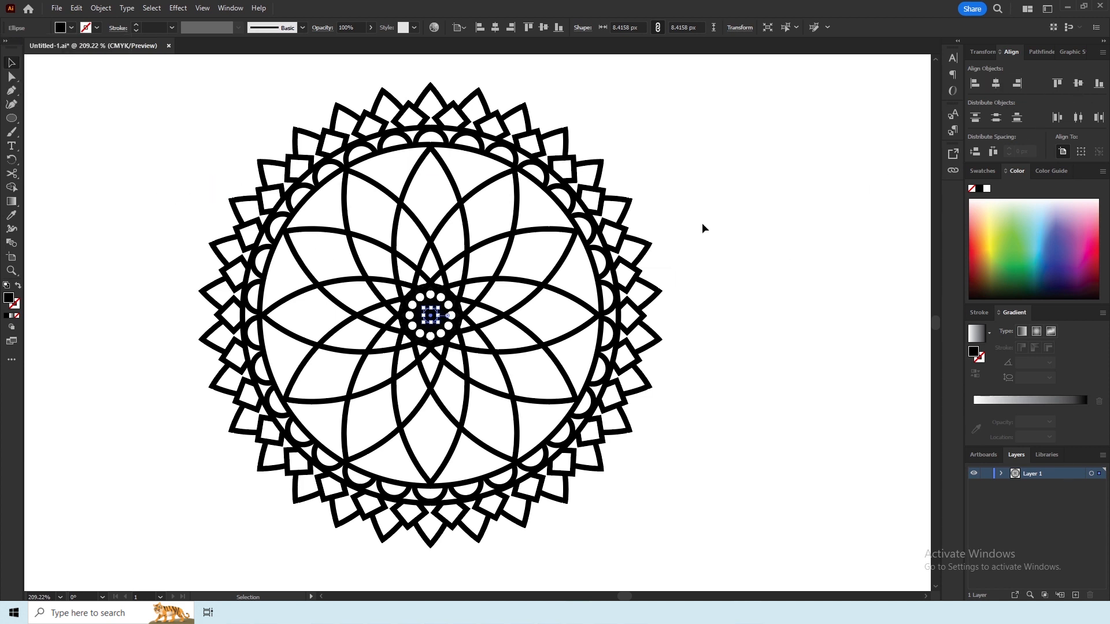
pyautogui.press('Up')
pyautogui.press('Up')
pyautogui.press('Up')
pyautogui.press('Up')
pyautogui.press('Up')
pyautogui.press('Up')
pyautogui.press('Up')
pyautogui.press('Up')
pyautogui.press('Up')
pyautogui.press('Up')
pyautogui.press('Up')
pyautogui.press('Up')
pyautogui.press('Up')
pyautogui.press('Up')
pyautogui.press('Up')
pyautogui.press('Up')
pyautogui.press('Up')
pyautogui.press('Up')
pyautogui.press('Up')
pyautogui.press('Up')
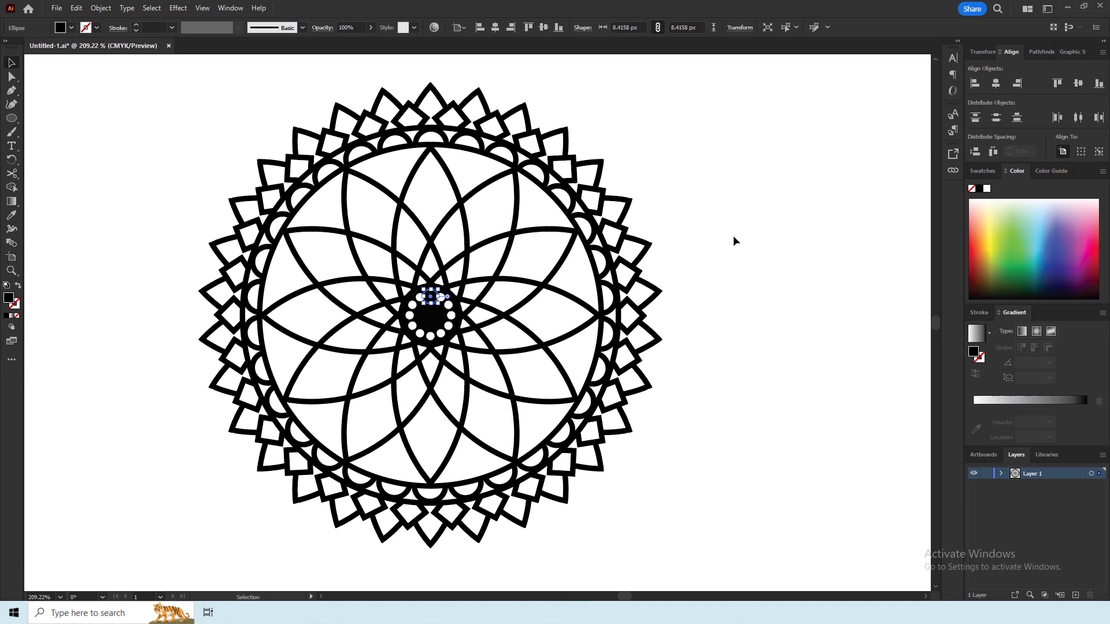
pyautogui.press('Up')
pyautogui.press('Up')
pyautogui.press('Up')
pyautogui.press('Up')
pyautogui.press('Up')
pyautogui.press('Up')
pyautogui.press('Up')
pyautogui.press('Up')
pyautogui.press('Up')
pyautogui.press('Up')
pyautogui.press('Up')
pyautogui.press('Up')
pyautogui.press('Up')
pyautogui.press('Up')
pyautogui.press('Up')
pyautogui.press('Up')
pyautogui.press('Up')
pyautogui.press('Up')
pyautogui.press('Up')
pyautogui.press('Up')
pyautogui.press('Up')
pyautogui.press('Up')
pyautogui.press('Up')
pyautogui.press('Up')
pyautogui.press('Up')
pyautogui.press('Up')
pyautogui.press('Up')
pyautogui.press('Up')
pyautogui.press('Up')
pyautogui.press('Up')
pyautogui.press('Up')
pyautogui.press('Up')
pyautogui.press('Up')
pyautogui.press('Up')
pyautogui.press('Up')
pyautogui.press('Up')
pyautogui.press('Up')
pyautogui.press('Up')
pyautogui.press('Up')
pyautogui.press('Up')
pyautogui.press('Up')
pyautogui.press('Up')
pyautogui.press('Up')
pyautogui.press('Up')
pyautogui.press('Up')
pyautogui.press('Up')
pyautogui.press('Up')
pyautogui.press('Up')
pyautogui.press('Up')
pyautogui.press('Up')
pyautogui.press('Up')
pyautogui.press('Up')
pyautogui.press('Up')
pyautogui.press('Up')
pyautogui.press('Up')
pyautogui.press('Up')
pyautogui.press('Up')
pyautogui.press('Up')
pyautogui.press('Up')
pyautogui.press('Up')
pyautogui.press('Up')
pyautogui.press('Up')
pyautogui.press('Up')
pyautogui.click(661, 149)
# Step: Shrink the dot in the topmost petal tip to 6.9218 px in diameter and center it horizontally on the artboard
pyautogui.click(431, 106)
pyautogui.moveTo(439, 112); pyautogui.dragTo(437, 111)
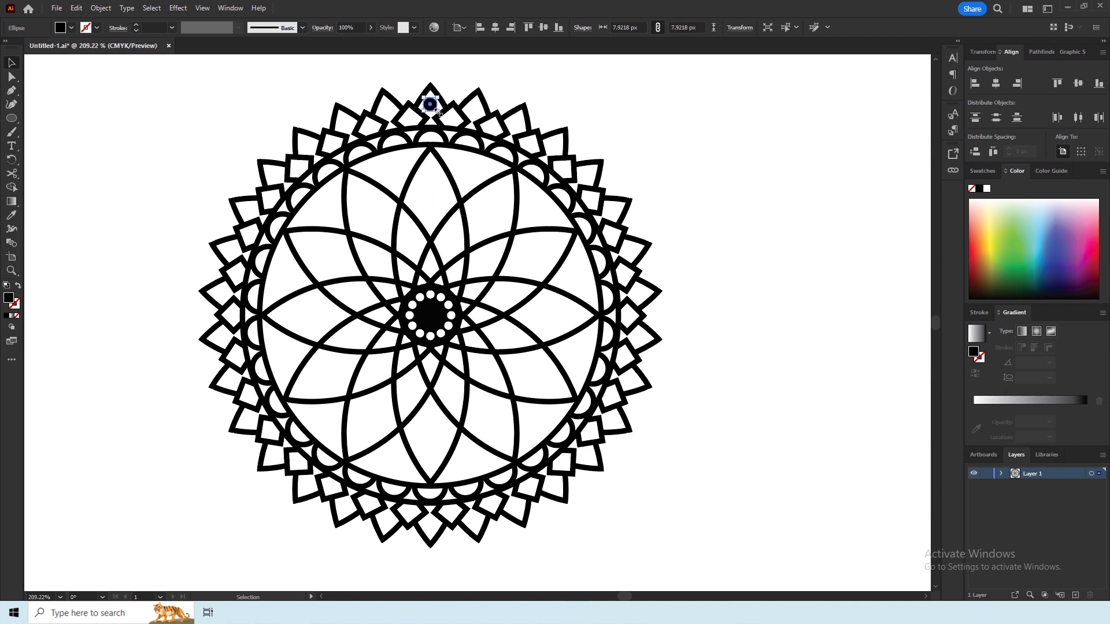
pyautogui.click(984, 52)
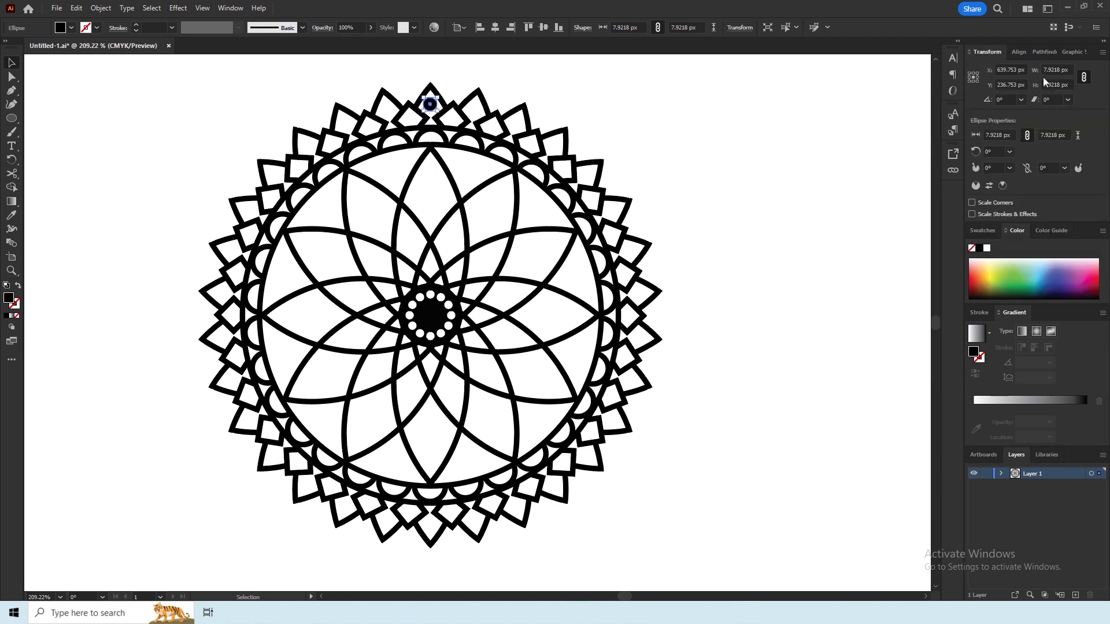
pyautogui.click(1046, 70)
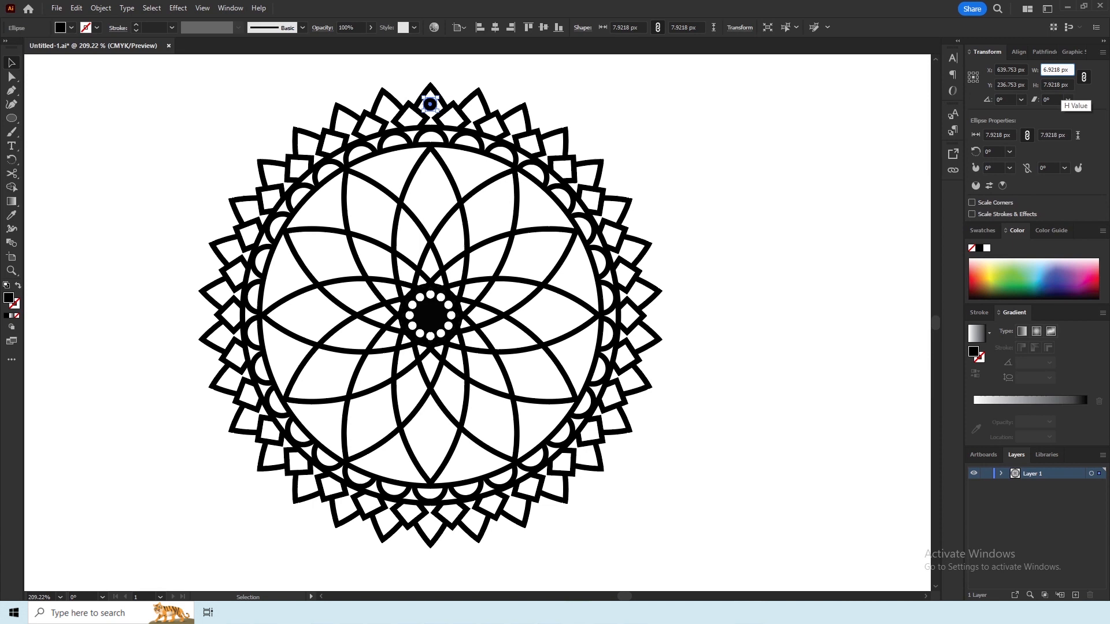
pyautogui.write('6')
pyautogui.press('Return')
pyautogui.click(1019, 52)
pyautogui.click(997, 87)
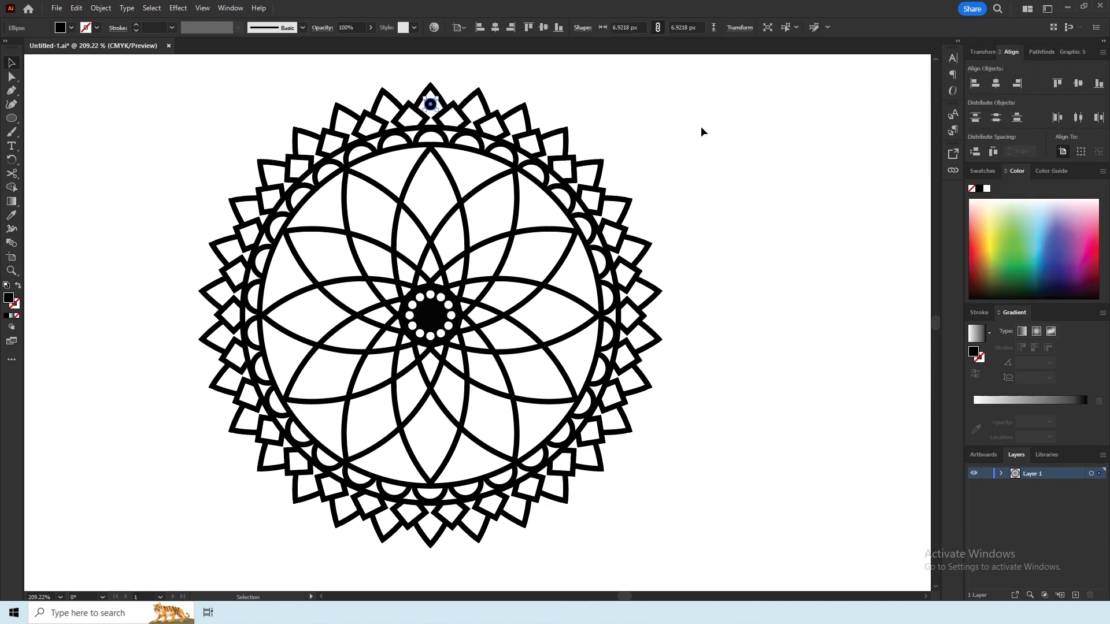
# Step: Make a copy of the small black dot rotated 12° about the center of the black circle
pyautogui.click(12, 161)
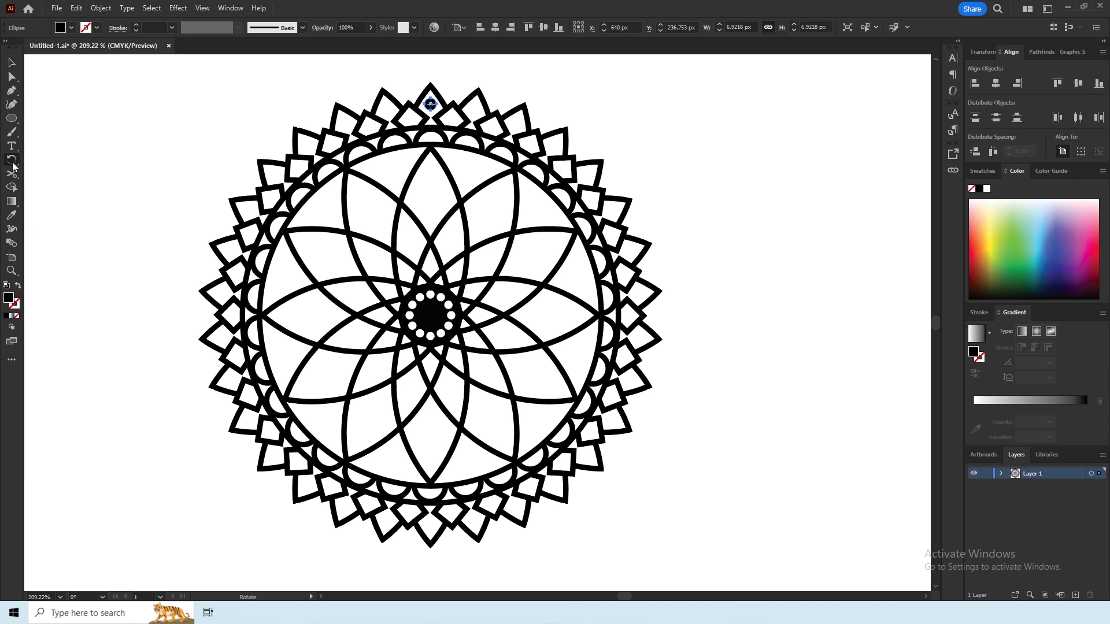
pyautogui.keyDown('alt'); pyautogui.click(431, 315); pyautogui.keyUp('alt')
pyautogui.click(665, 356)
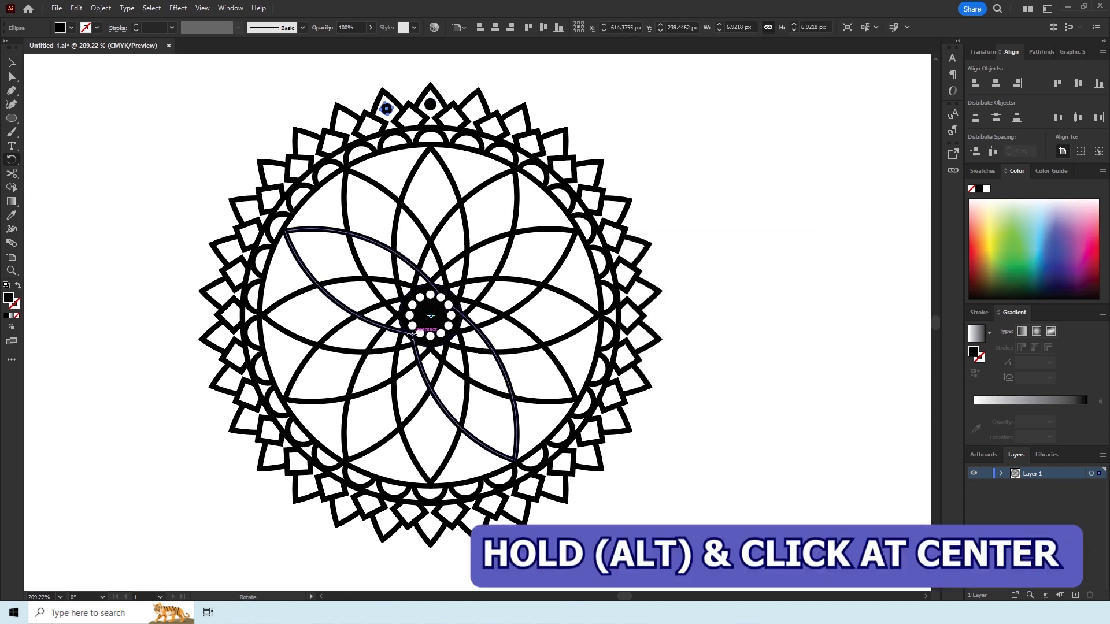
# Step: Continue copying the small black dot in 12° rotations about the mandala's center until every outer petal tip holds one
pyautogui.keyDown('alt'); pyautogui.click(430, 316); pyautogui.keyUp('alt')
pyautogui.click(657, 356)
pyautogui.keyDown('alt'); pyautogui.click(431, 315); pyautogui.keyUp('alt')
pyautogui.click(657, 357)
pyautogui.keyDown('alt'); pyautogui.click(431, 316); pyautogui.keyUp('alt')
pyautogui.click(657, 357)
pyautogui.keyDown('alt'); pyautogui.click(431, 316); pyautogui.keyUp('alt')
pyautogui.click(657, 357)
pyautogui.keyDown('alt'); pyautogui.click(431, 315); pyautogui.keyUp('alt')
pyautogui.click(657, 357)
pyautogui.keyDown('alt'); pyautogui.click(431, 315); pyautogui.keyUp('alt')
pyautogui.click(657, 356)
pyautogui.keyDown('alt'); pyautogui.click(431, 316); pyautogui.keyUp('alt')
pyautogui.click(657, 357)
pyautogui.keyDown('alt'); pyautogui.click(431, 316); pyautogui.keyUp('alt')
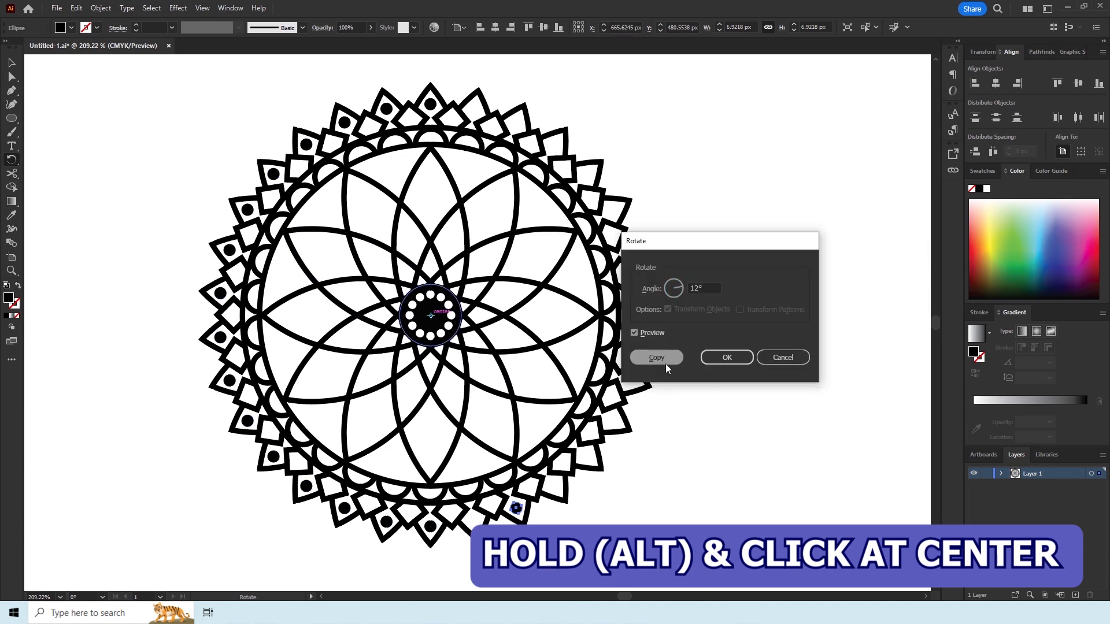
pyautogui.click(665, 363)
pyautogui.keyDown('alt'); pyautogui.click(431, 315); pyautogui.keyUp('alt')
pyautogui.click(657, 357)
pyautogui.keyDown('alt'); pyautogui.click(431, 316); pyautogui.keyUp('alt')
pyautogui.click(657, 357)
pyautogui.keyDown('alt'); pyautogui.click(431, 316); pyautogui.keyUp('alt')
pyautogui.click(657, 358)
pyautogui.keyDown('alt'); pyautogui.click(431, 316); pyautogui.keyUp('alt')
pyautogui.click(647, 358)
pyautogui.keyDown('alt'); pyautogui.click(431, 316); pyautogui.keyUp('alt')
pyautogui.click(657, 358)
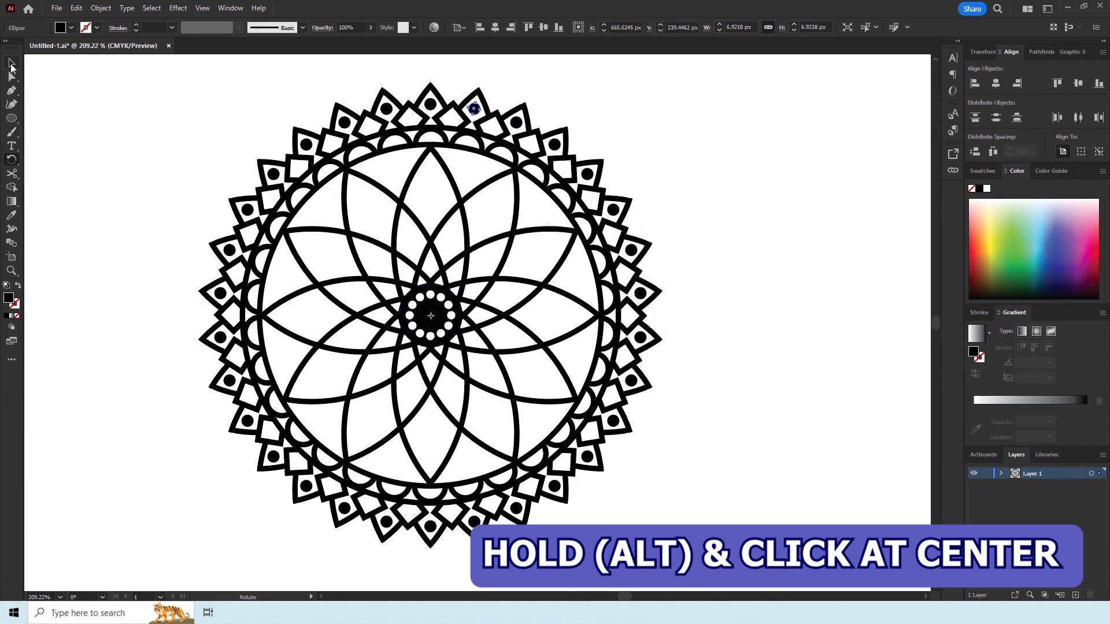
# Step: Deselect the artwork and save the document
pyautogui.click(11, 65)
pyautogui.click(122, 205)
pyautogui.hotkey('ctrl', 's')
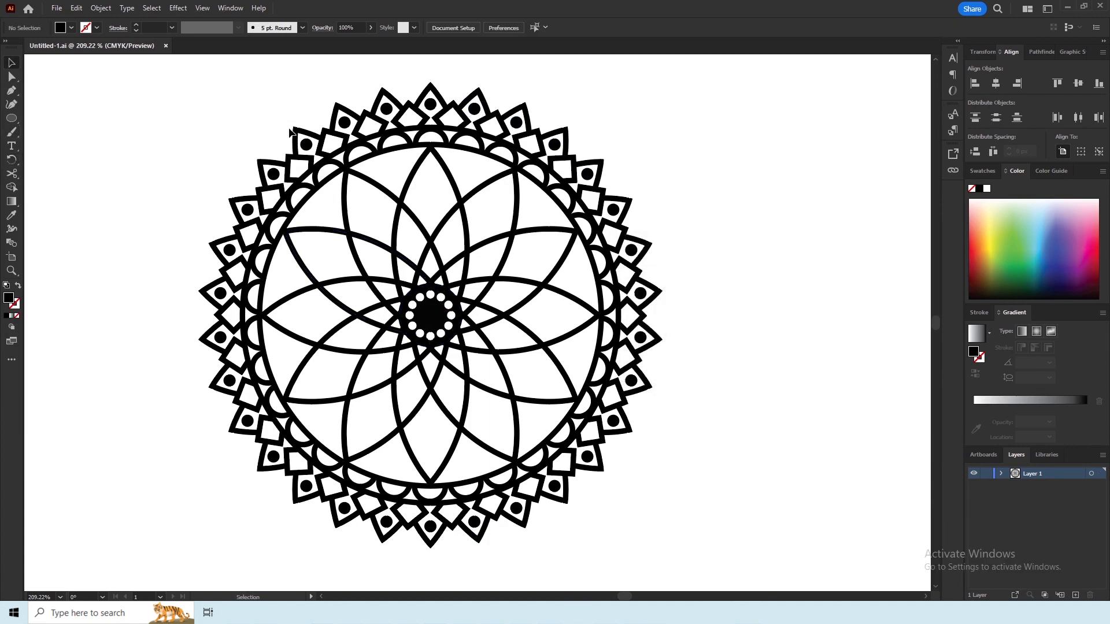
# Step: Offset the circle around the petals outward to make a circle about 269.4 px in diameter that encloses the dotted petal tips
pyautogui.click(283, 232)
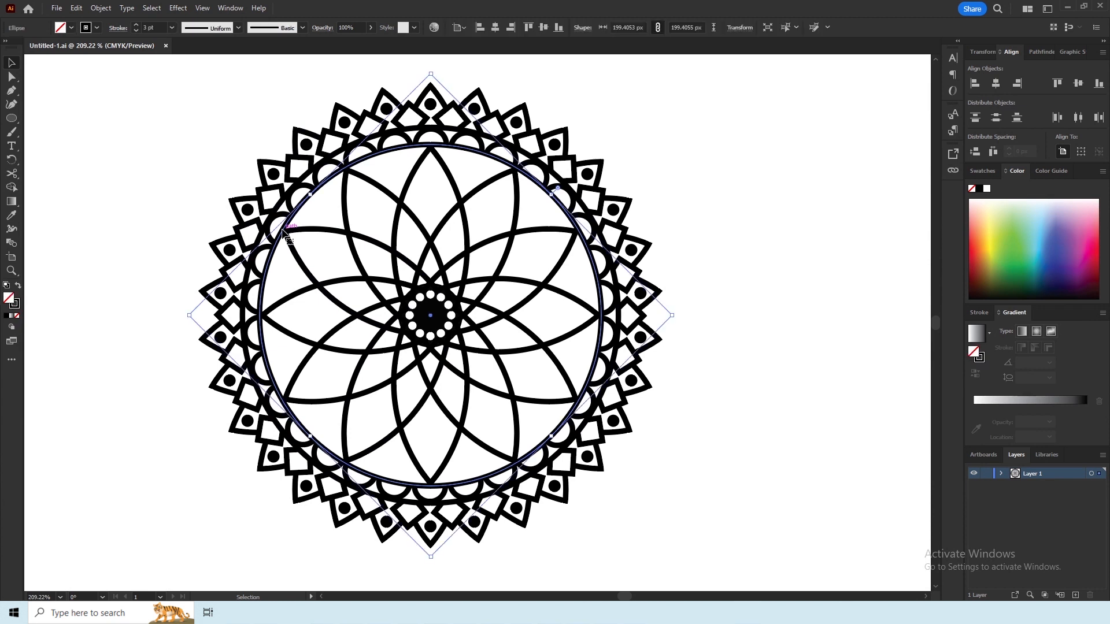
pyautogui.click(101, 8)
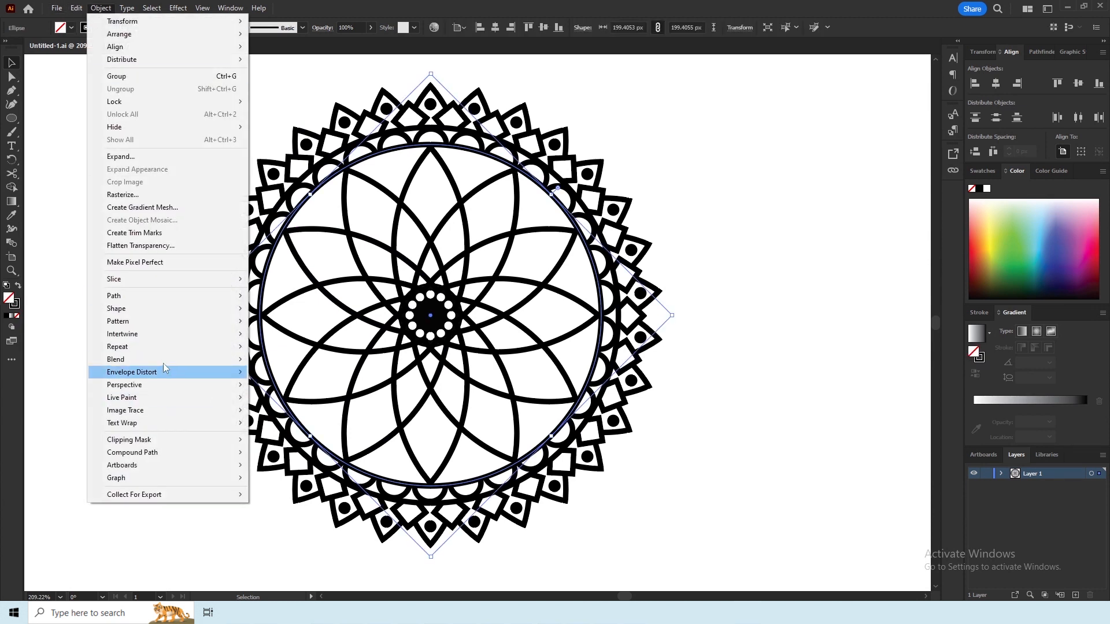
pyautogui.moveTo(173, 295)
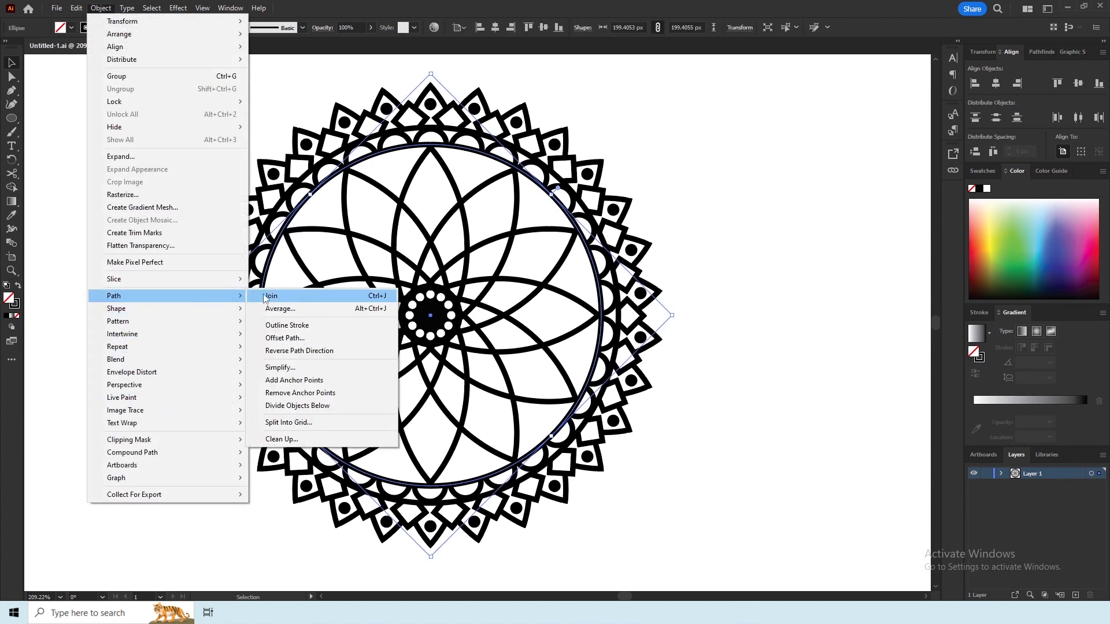
pyautogui.click(285, 337)
pyautogui.press('Up')
pyautogui.press('Up')
pyautogui.press('Up')
pyautogui.press('Up')
pyautogui.press('Up')
pyautogui.press('Up')
pyautogui.press('Up')
pyautogui.press('Up')
pyautogui.press('Up')
pyautogui.press('Up')
pyautogui.press('Up')
pyautogui.press('Up')
pyautogui.press('Up')
pyautogui.press('Up')
pyautogui.press('Up')
pyautogui.press('Up')
pyautogui.press('Up')
pyautogui.press('Up')
pyautogui.press('Up')
pyautogui.press('Up')
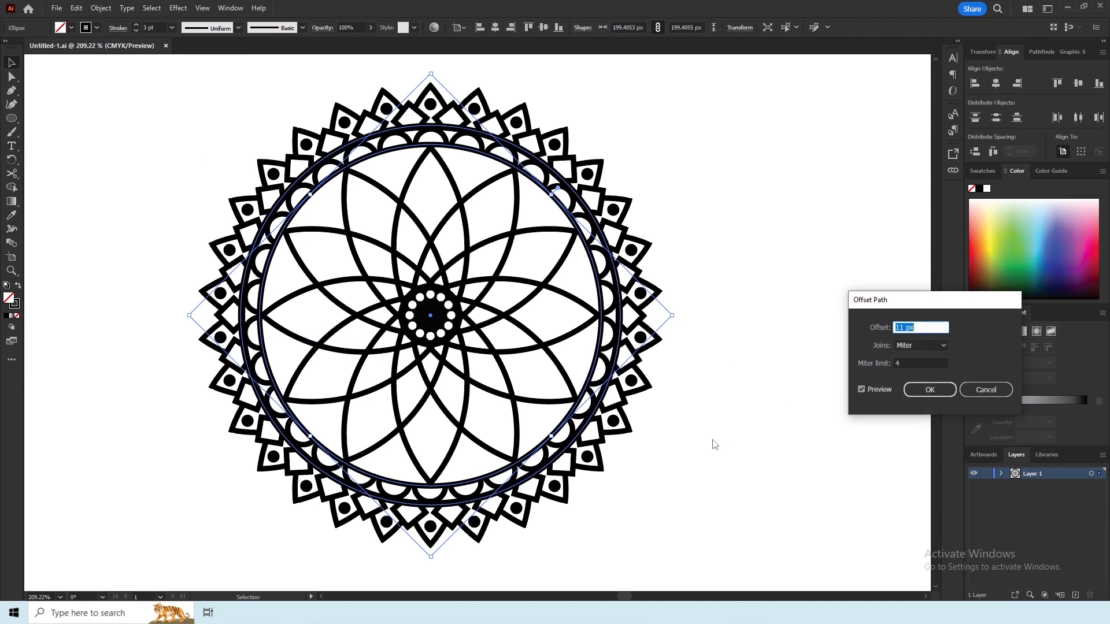
pyautogui.press('Up')
pyautogui.press('Down')
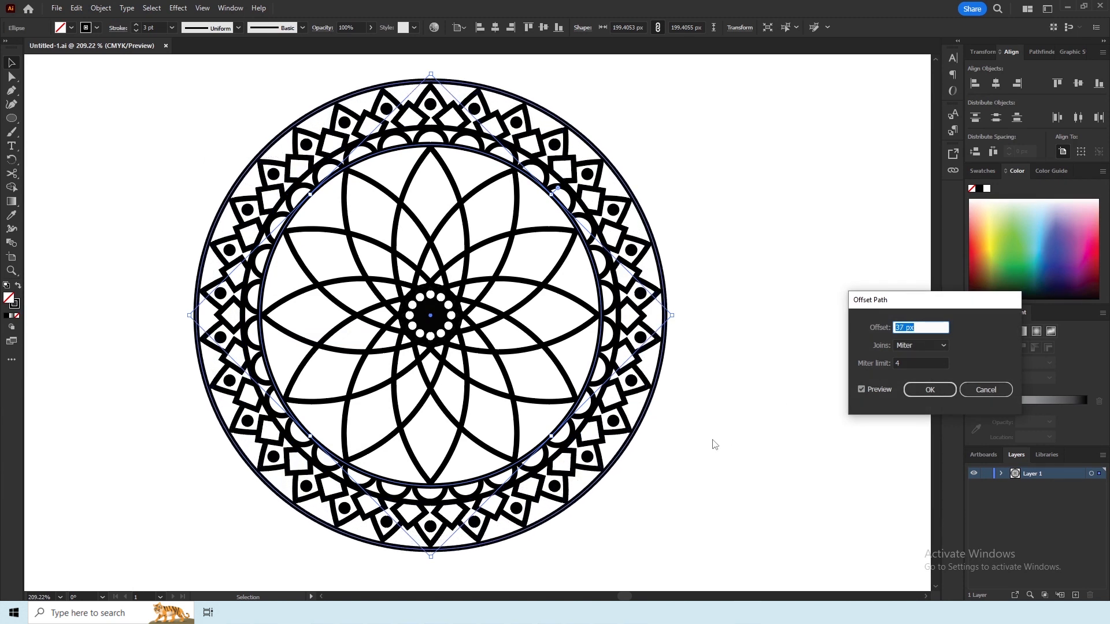
pyautogui.click(928, 393)
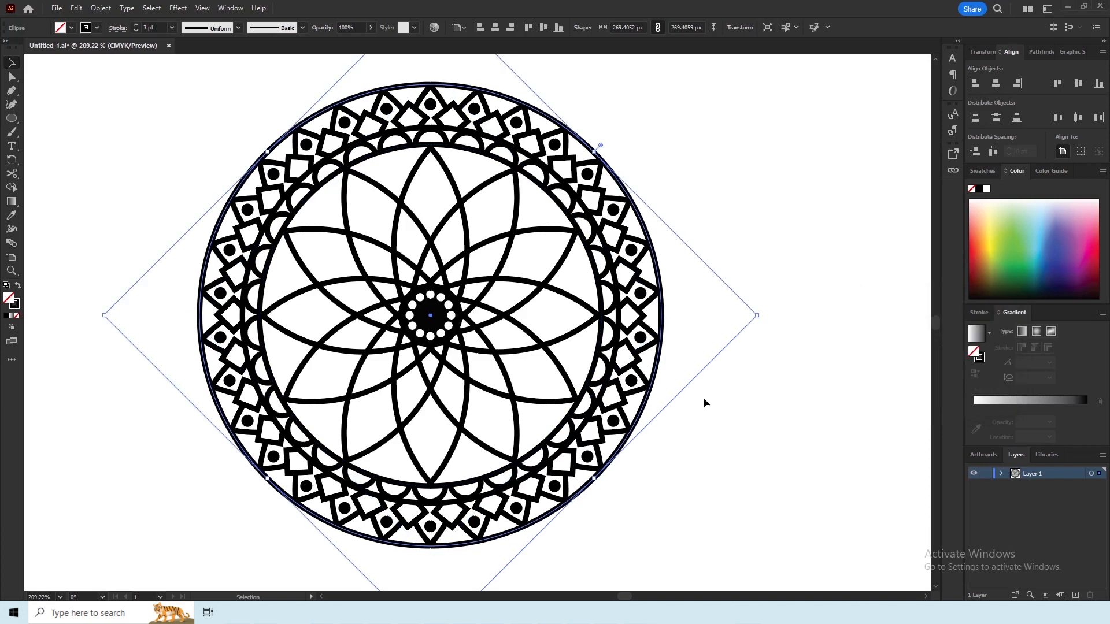
# Step: Copy the topmost outer petal tip and paste the copy in front of the original
pyautogui.click(399, 106)
pyautogui.click(437, 97)
pyautogui.rightClick(433, 94)
pyautogui.click(435, 96)
pyautogui.rightClick(441, 97)
pyautogui.moveTo(470, 145)
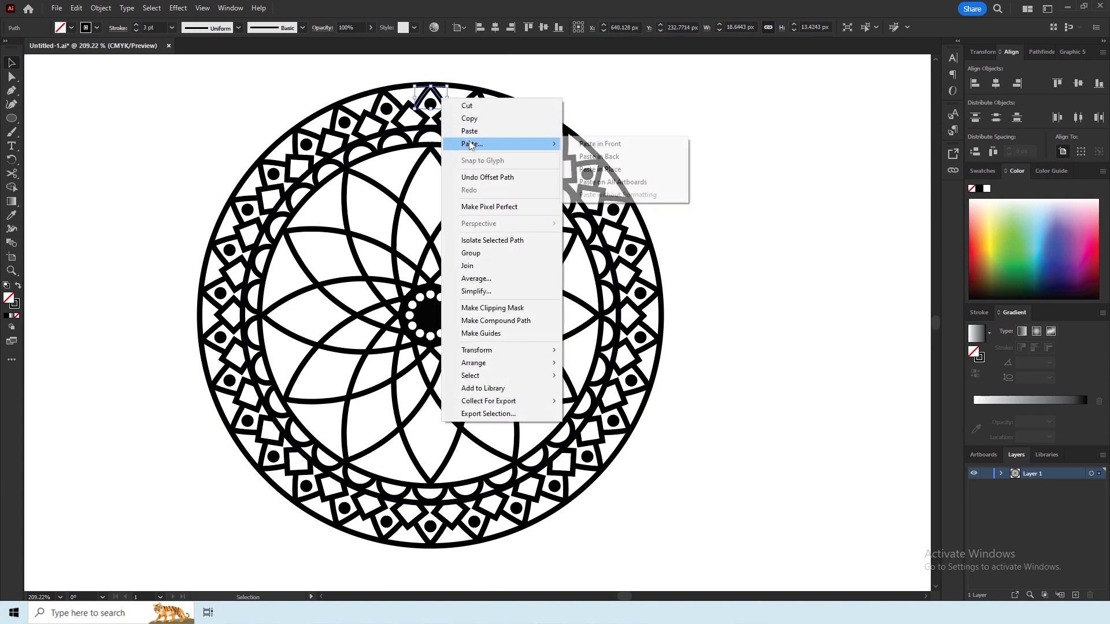
pyautogui.click(600, 144)
# Step: Move the copied petal tip straight up to Y 221.7714 px so its legs cross the outer circle
pyautogui.press('Up')
pyautogui.press('Up')
pyautogui.press('Up')
pyautogui.press('Up')
pyautogui.press('Up')
pyautogui.press('Up')
pyautogui.press('Up')
pyautogui.press('Up')
pyautogui.press('Up')
pyautogui.press('Up')
pyautogui.press('Up')
pyautogui.press('Up')
pyautogui.press('Up')
pyautogui.press('Up')
pyautogui.press('Up')
pyautogui.press('Up')
pyautogui.press('Up')
pyautogui.press('Up')
pyautogui.press('Up')
pyautogui.press('Up')
pyautogui.press('Up')
pyautogui.press('Up')
pyautogui.press('Down')
pyautogui.press('Down')
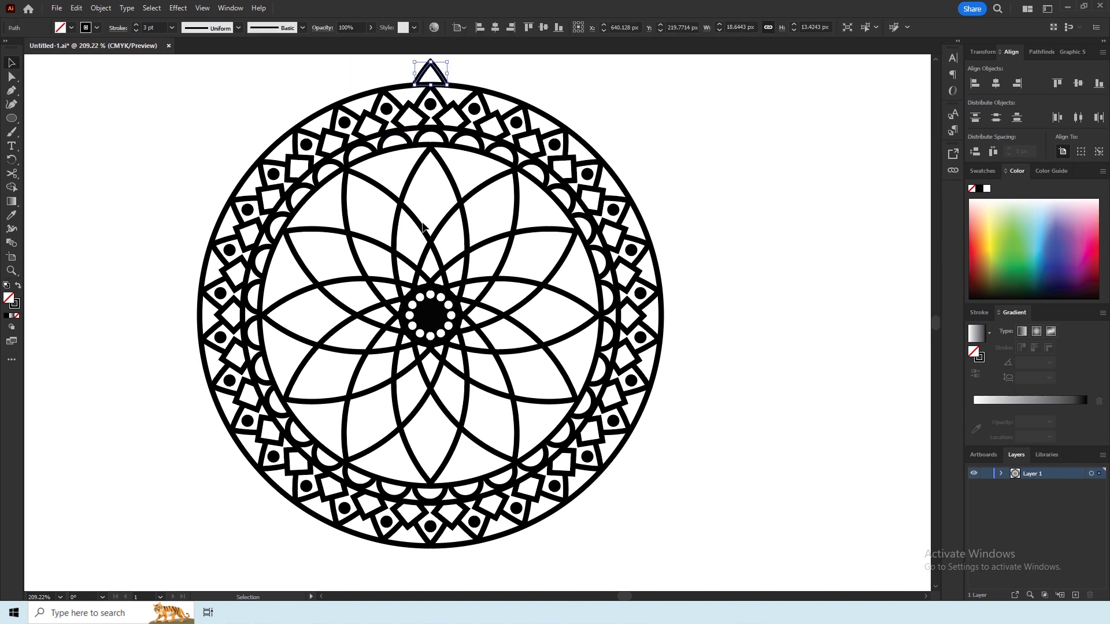
pyautogui.press('Down')
pyautogui.press('Down')
pyautogui.press('Down')
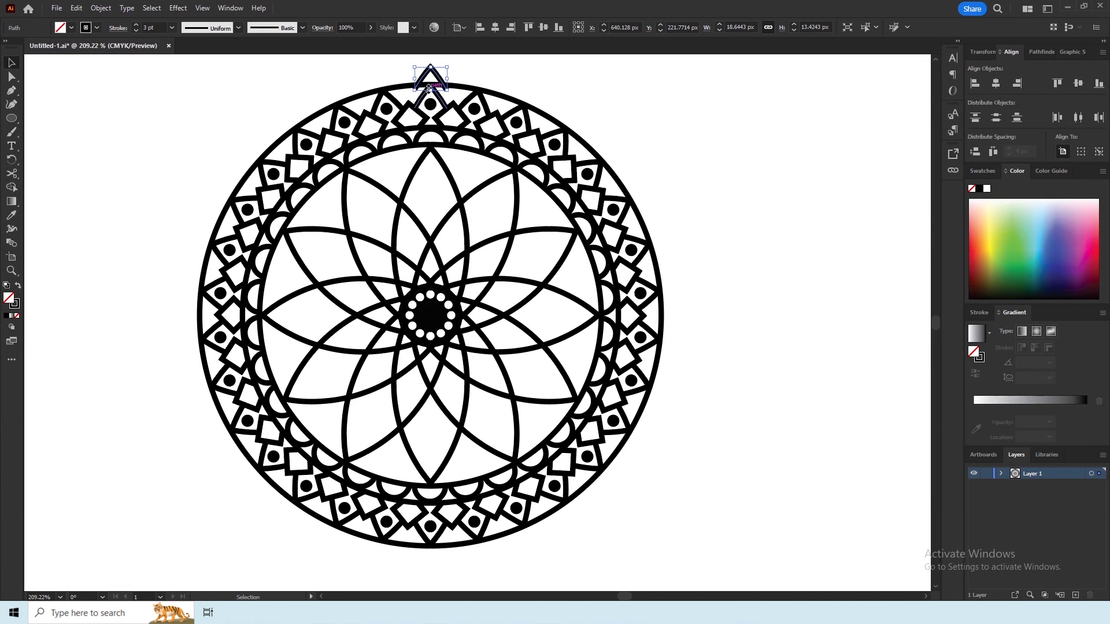
# Step: Cut the copied tip's two legs with the Scissors tool where they cross the outer circle and delete the ends inside it
pyautogui.press('z')
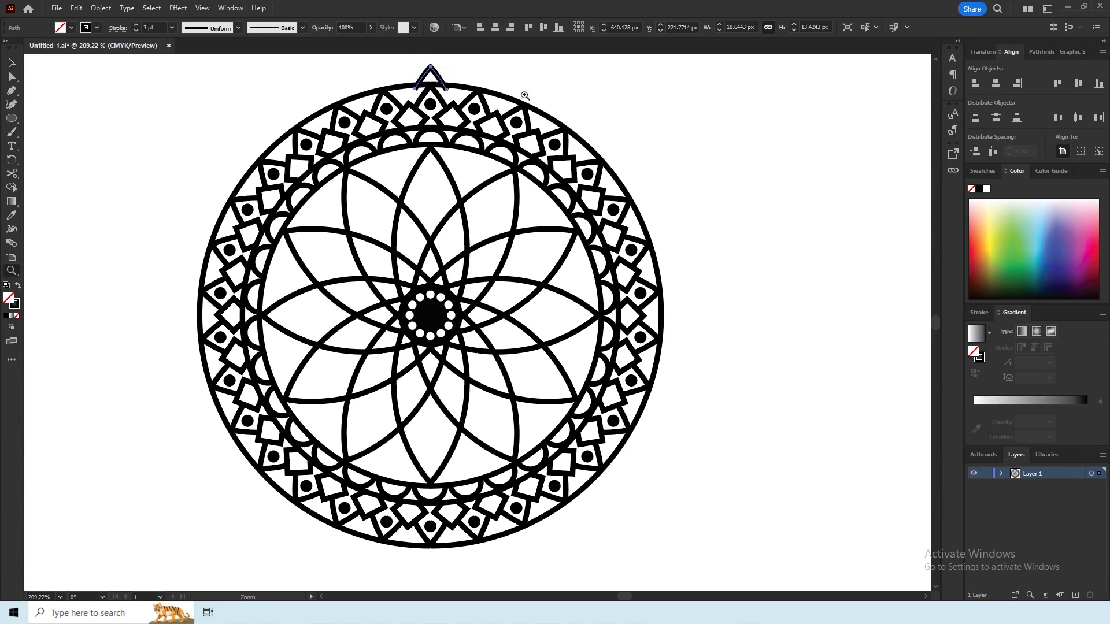
pyautogui.moveTo(441, 82); pyautogui.dragTo(793, 209)
pyautogui.click(10, 68)
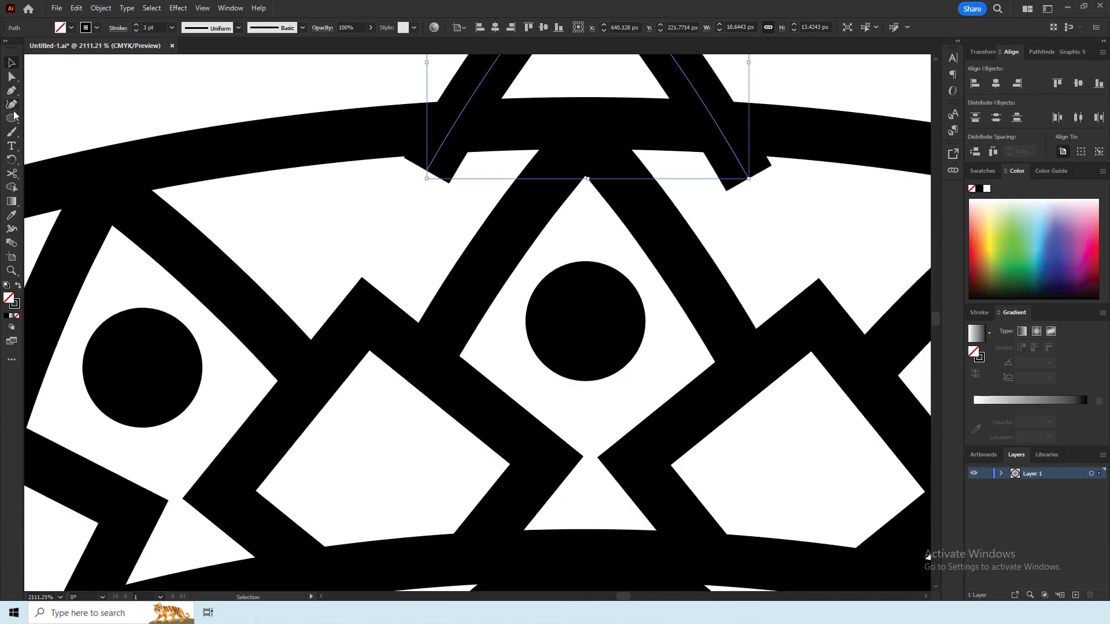
pyautogui.click(12, 174)
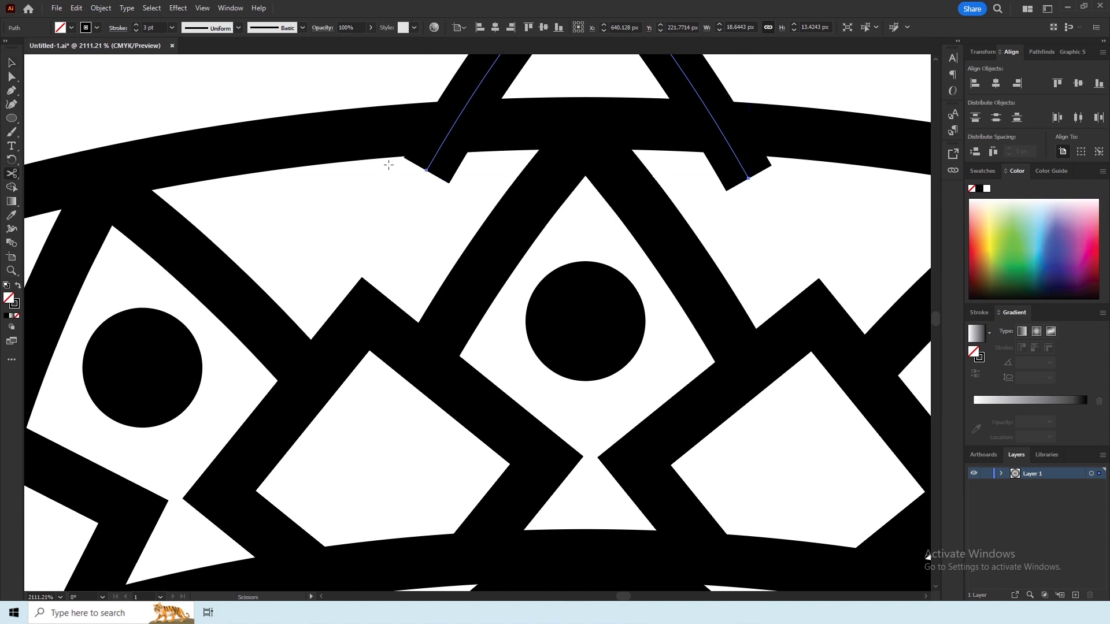
pyautogui.click(454, 126)
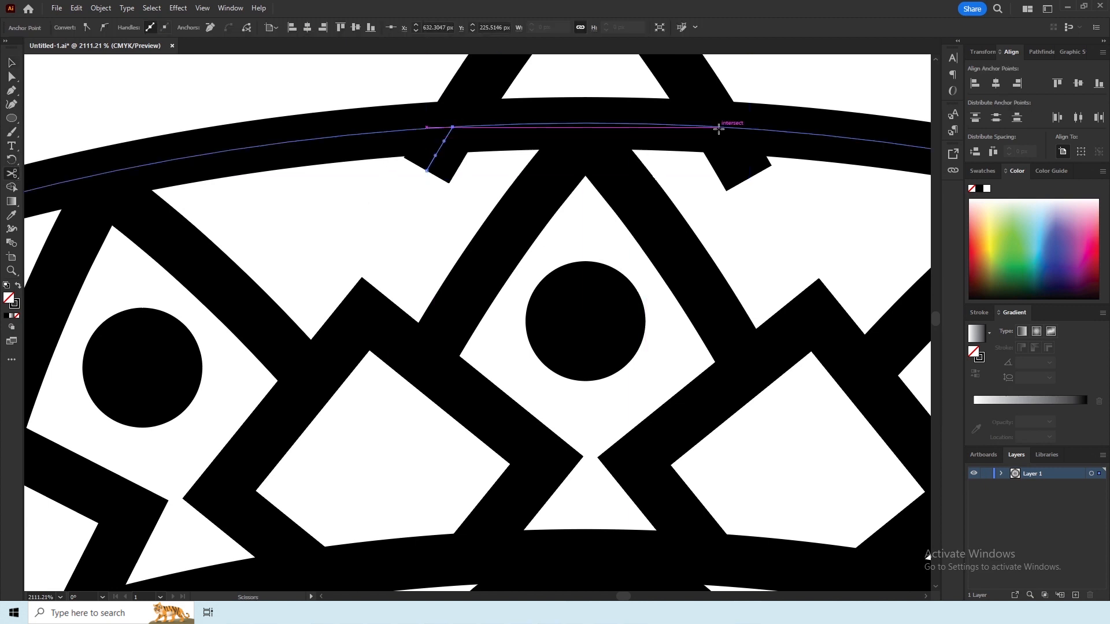
pyautogui.press('Delete')
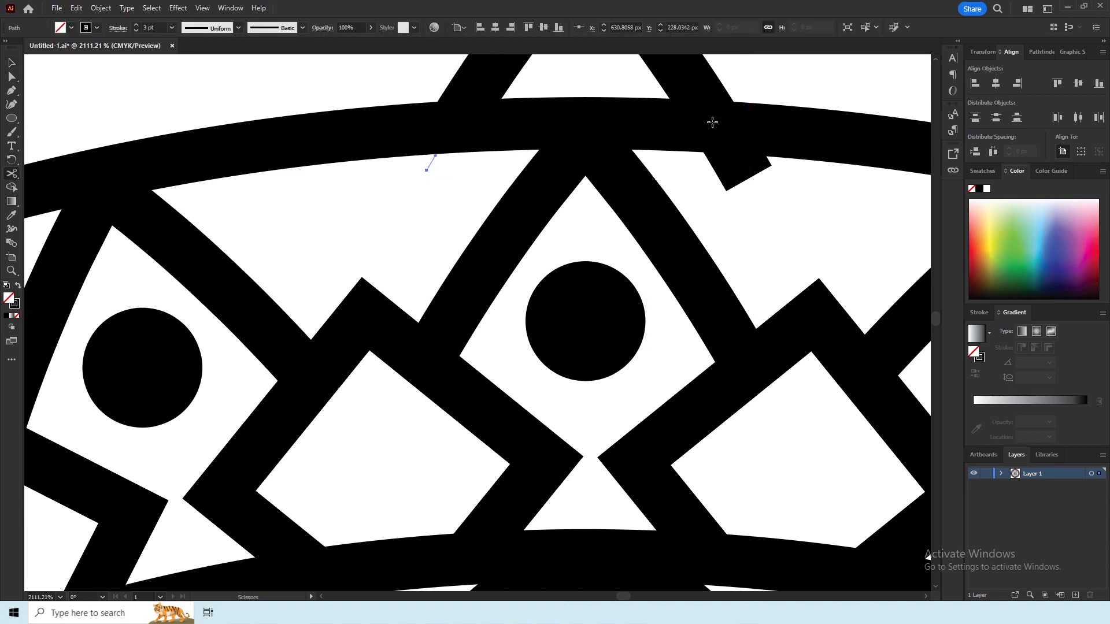
pyautogui.click(720, 126)
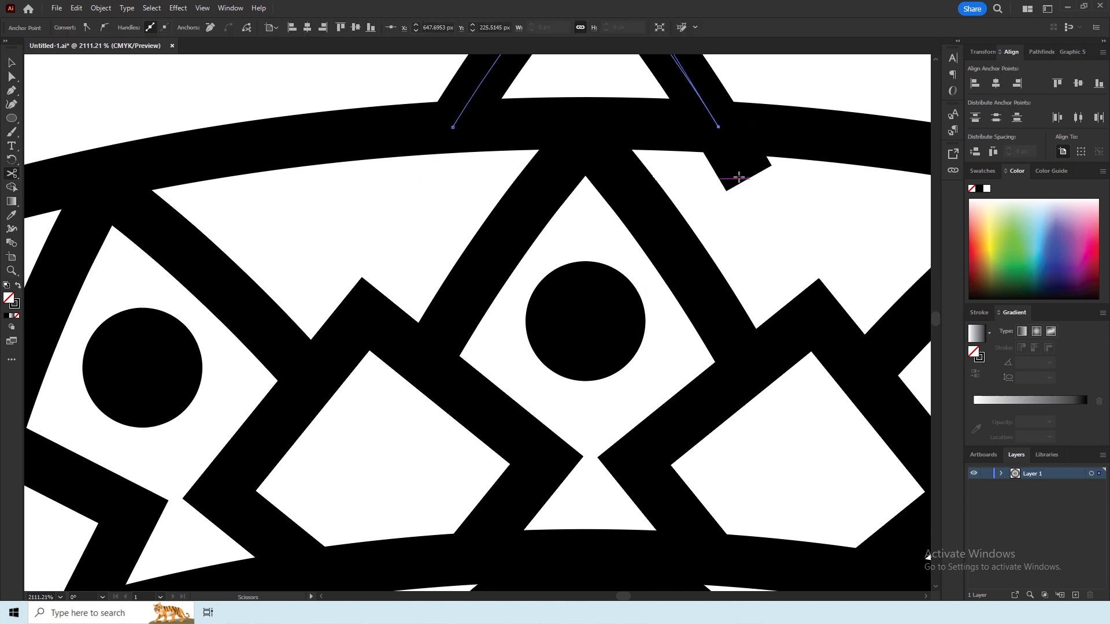
pyautogui.click(9, 59)
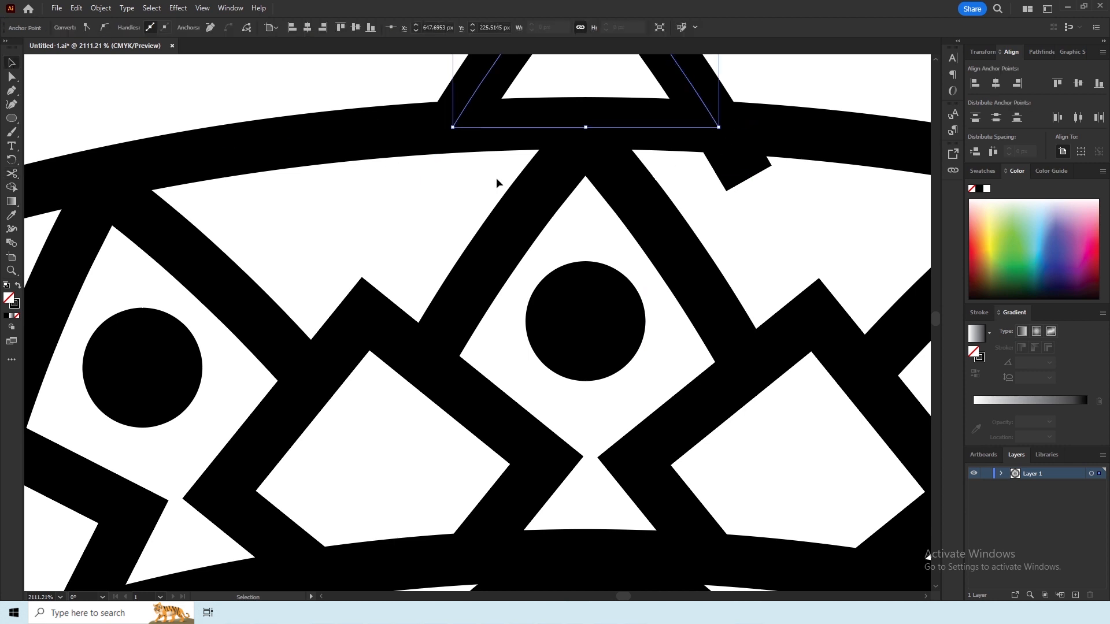
pyautogui.click(742, 179)
pyautogui.press('Delete')
# Step: Remove the stroke from the trimmed tip above the outer circle and fill it with black
pyautogui.press('z')
pyautogui.moveTo(374, 164); pyautogui.dragTo(194, 109)
pyautogui.scroll(-2, 175, 225)
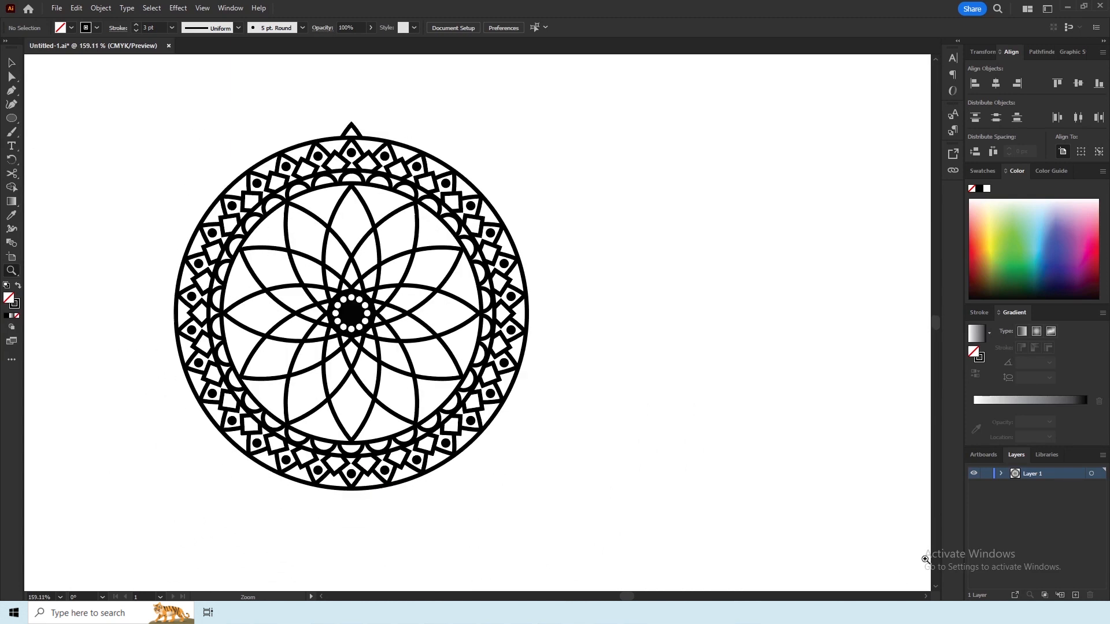
pyautogui.click(927, 596)
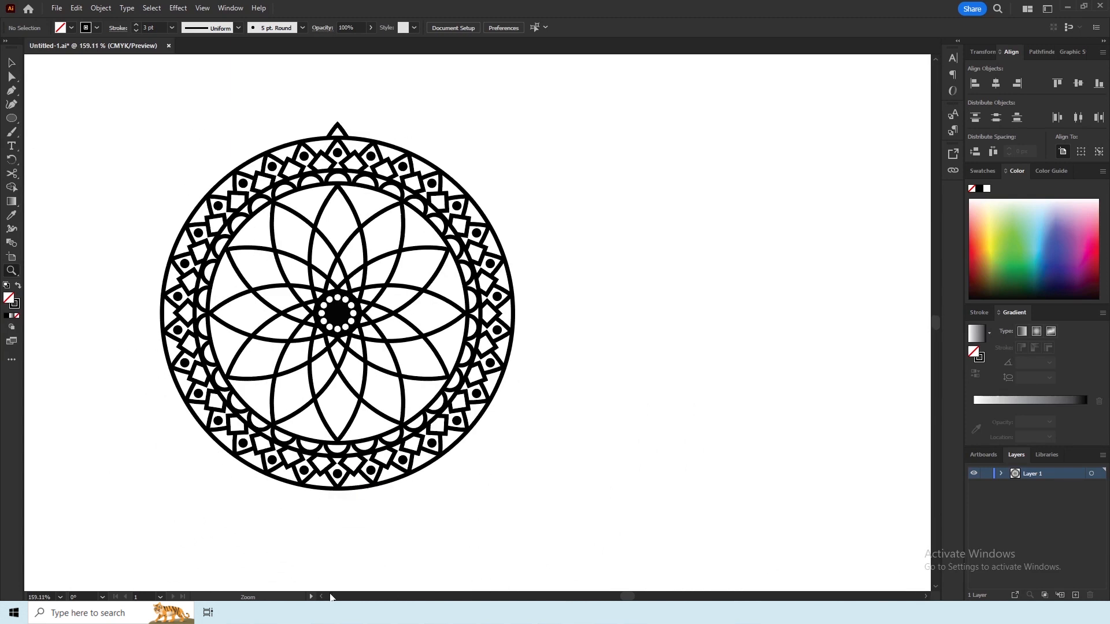
pyautogui.moveTo(321, 597); pyautogui.dragTo(318, 596)
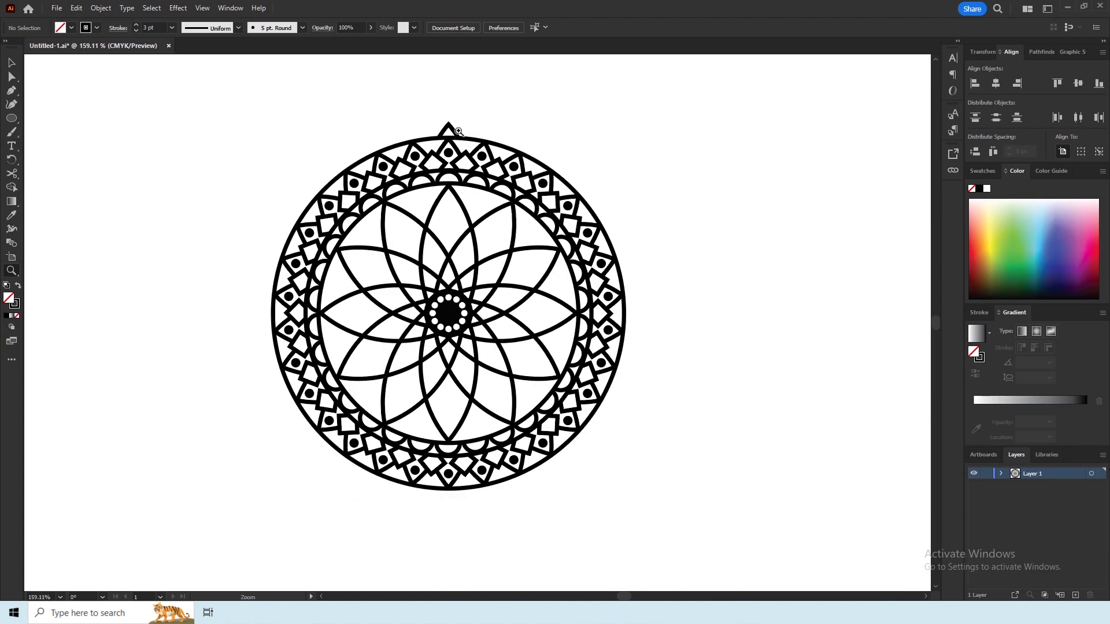
pyautogui.click(448, 128)
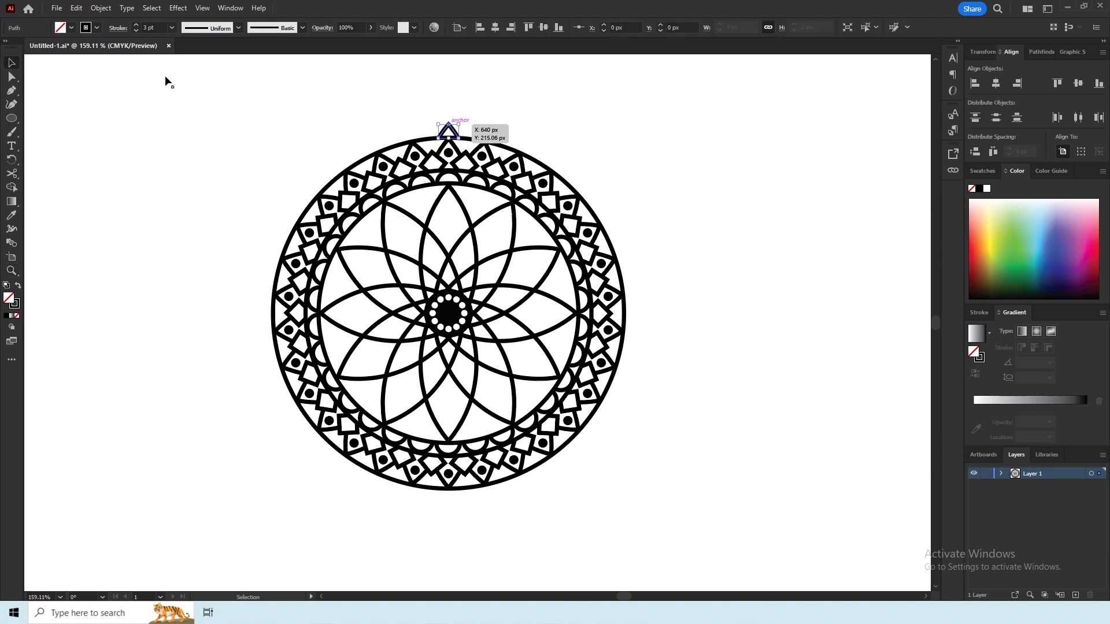
pyautogui.click(96, 29)
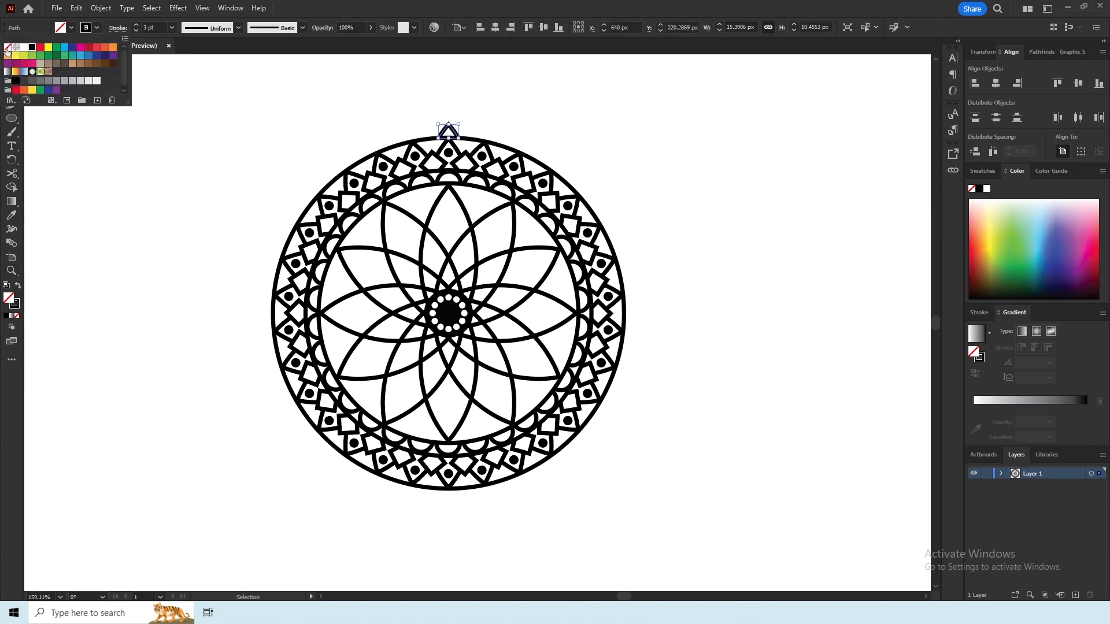
pyautogui.click(7, 48)
pyautogui.click(71, 29)
pyautogui.click(73, 28)
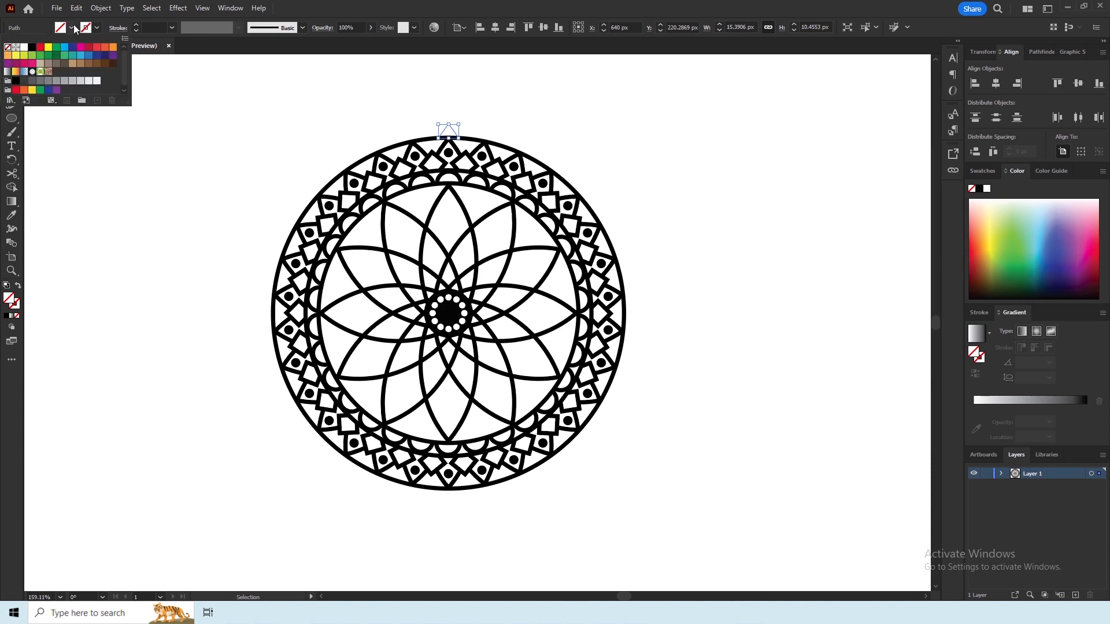
pyautogui.click(340, 117)
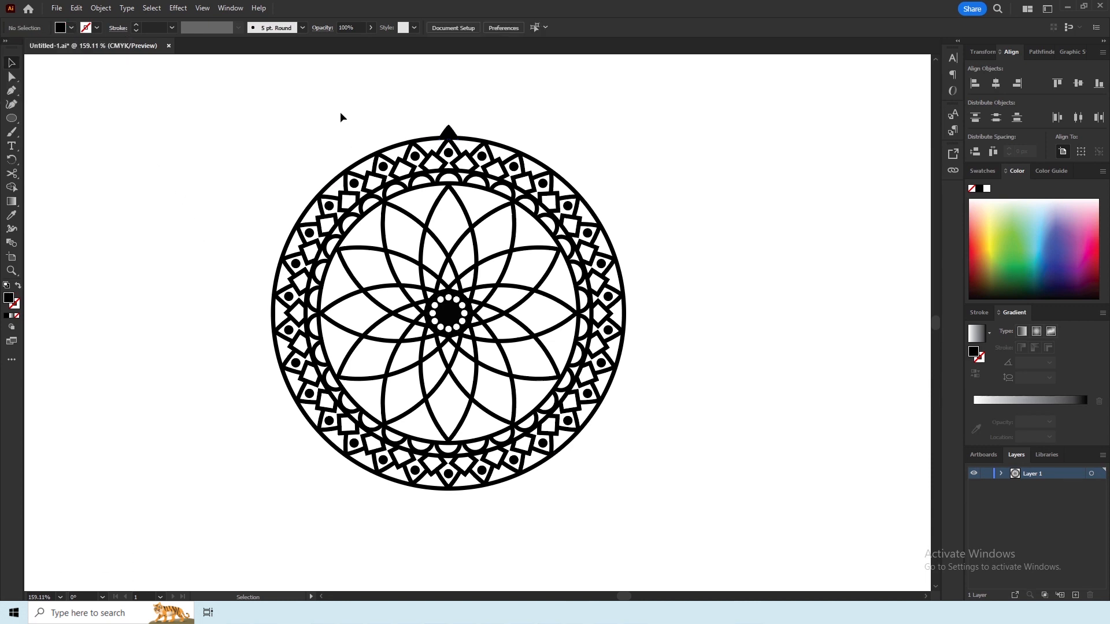
# Step: Make a copy of the black triangle rotated about the mandala's center so it sits directly beside the original
pyautogui.click(449, 135)
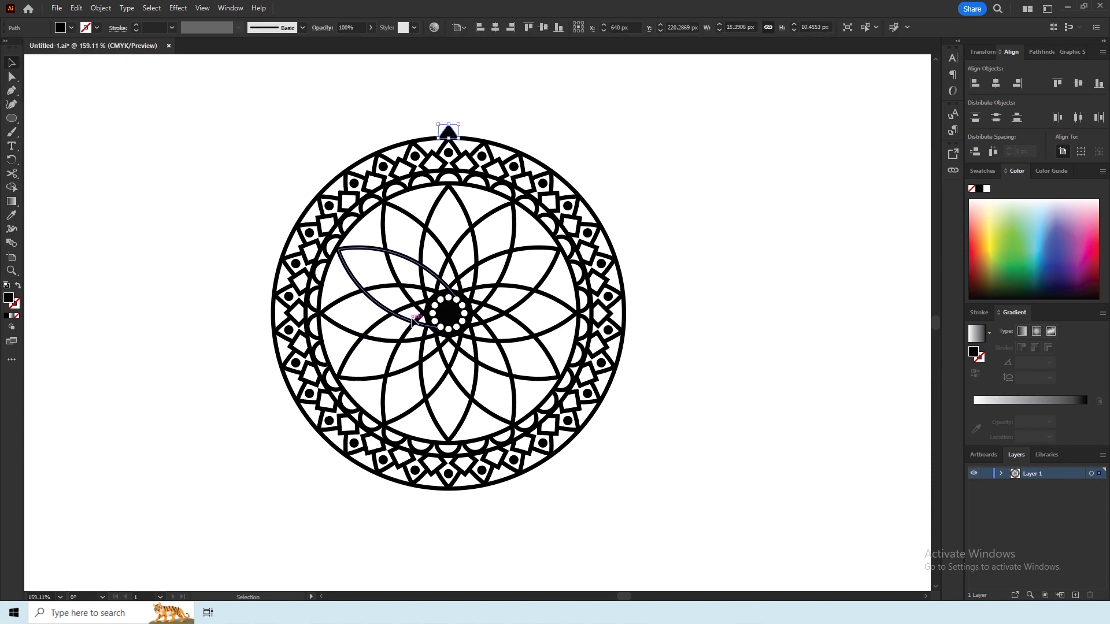
pyautogui.click(10, 163)
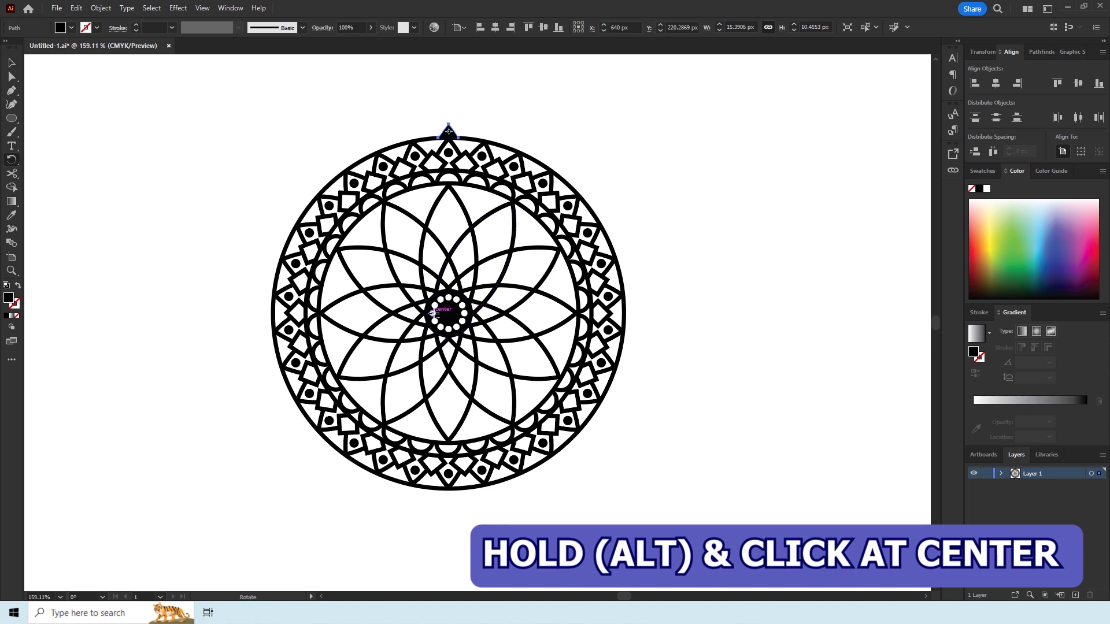
pyautogui.keyDown('alt'); pyautogui.click(449, 314); pyautogui.keyUp('alt')
pyautogui.write('9')
pyautogui.press('Tab')
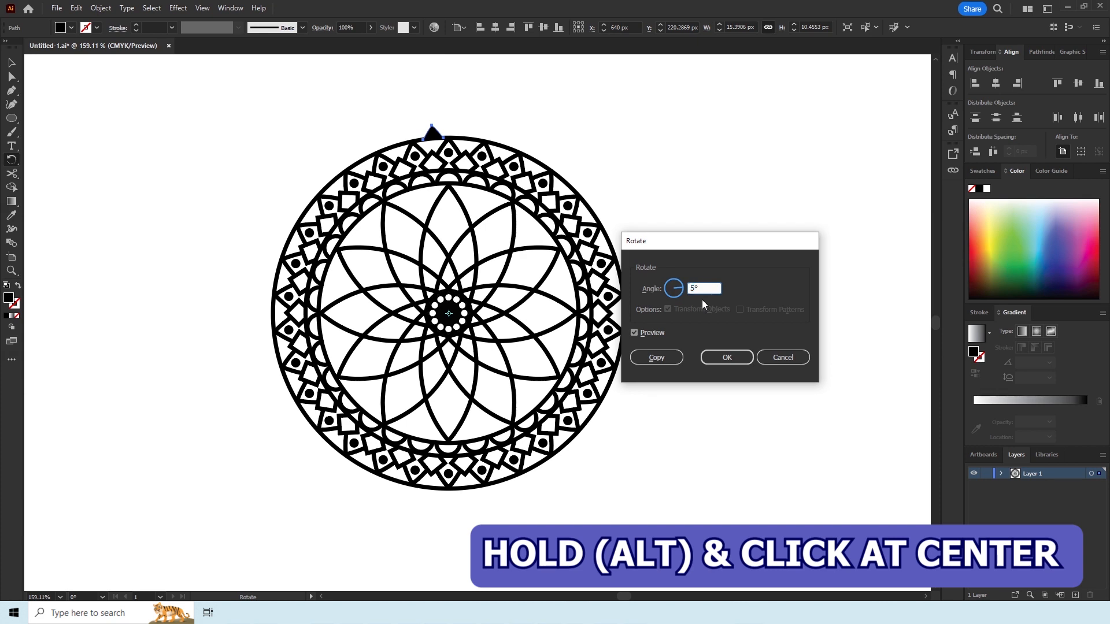
pyautogui.click(660, 357)
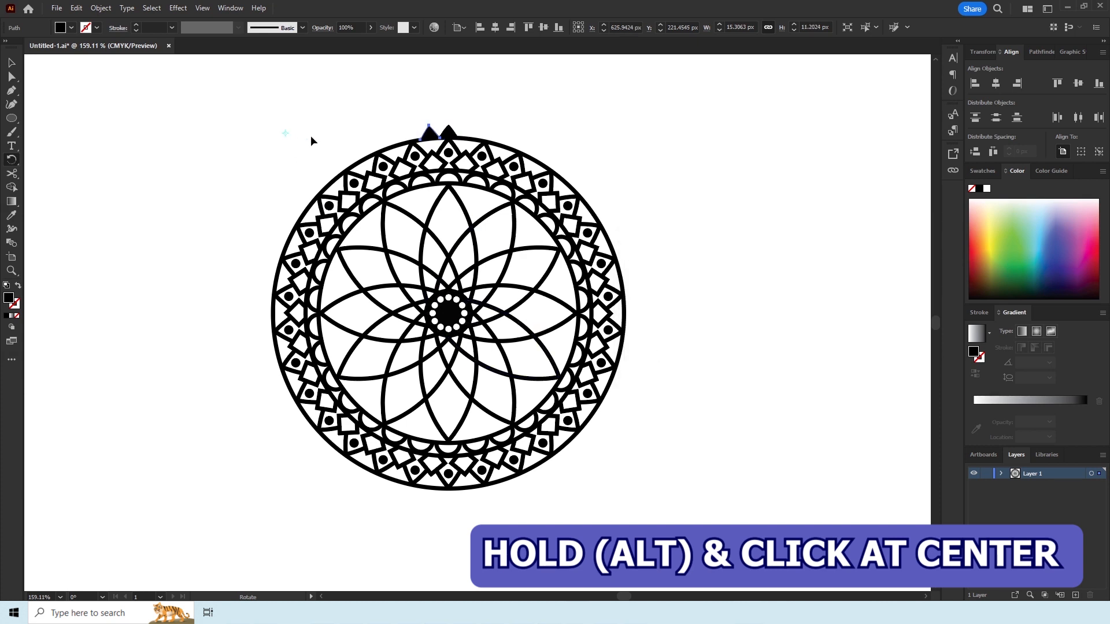
# Step: Repeat copies of the black triangle rotated about the mandala's center until they form a closed ring around the outer circle
pyautogui.click(368, 125)
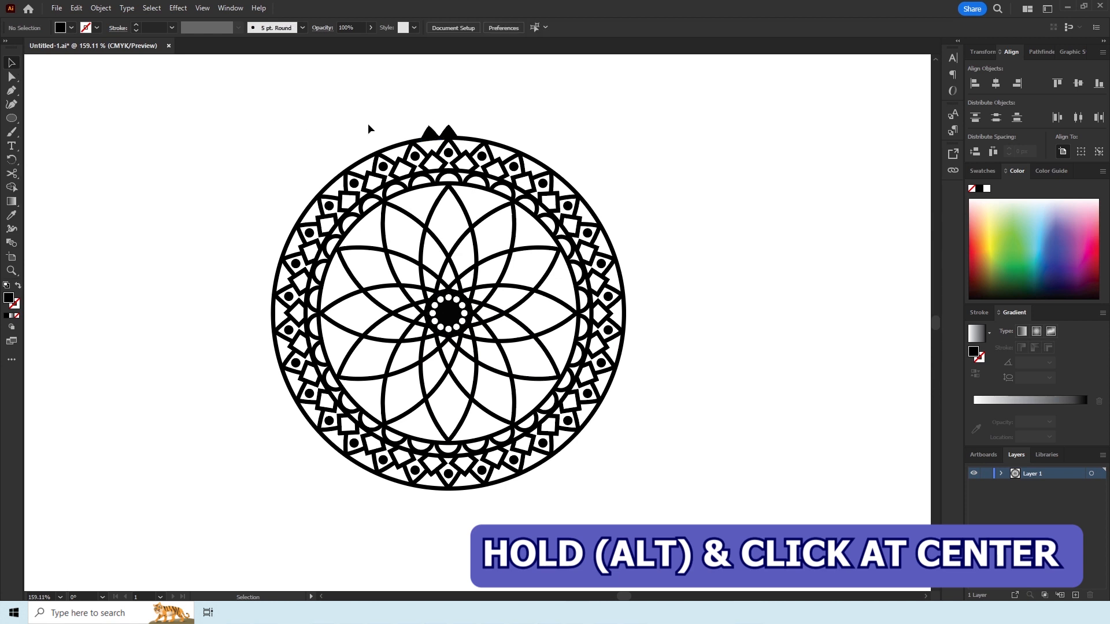
pyautogui.click(434, 134)
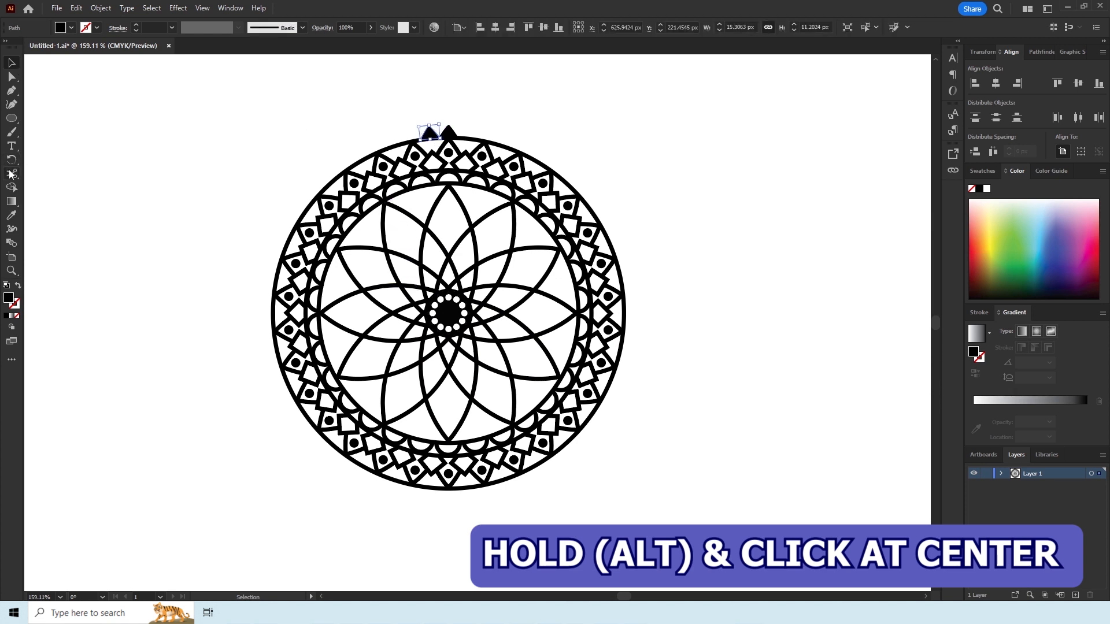
pyautogui.keyDown('alt'); pyautogui.click(448, 313); pyautogui.keyUp('alt')
pyautogui.click(656, 358)
pyautogui.keyDown('alt'); pyautogui.click(448, 313); pyautogui.keyUp('alt')
pyautogui.click(657, 357)
pyautogui.keyDown('alt'); pyautogui.click(449, 313); pyautogui.keyUp('alt')
pyautogui.click(657, 358)
pyautogui.keyDown('alt'); pyautogui.click(448, 313); pyautogui.keyUp('alt')
pyautogui.click(657, 357)
pyautogui.click(656, 357)
pyautogui.keyDown('alt'); pyautogui.click(448, 313); pyautogui.keyUp('alt')
pyautogui.click(656, 357)
pyautogui.keyDown('alt'); pyautogui.click(448, 313); pyautogui.keyUp('alt')
pyautogui.click(657, 357)
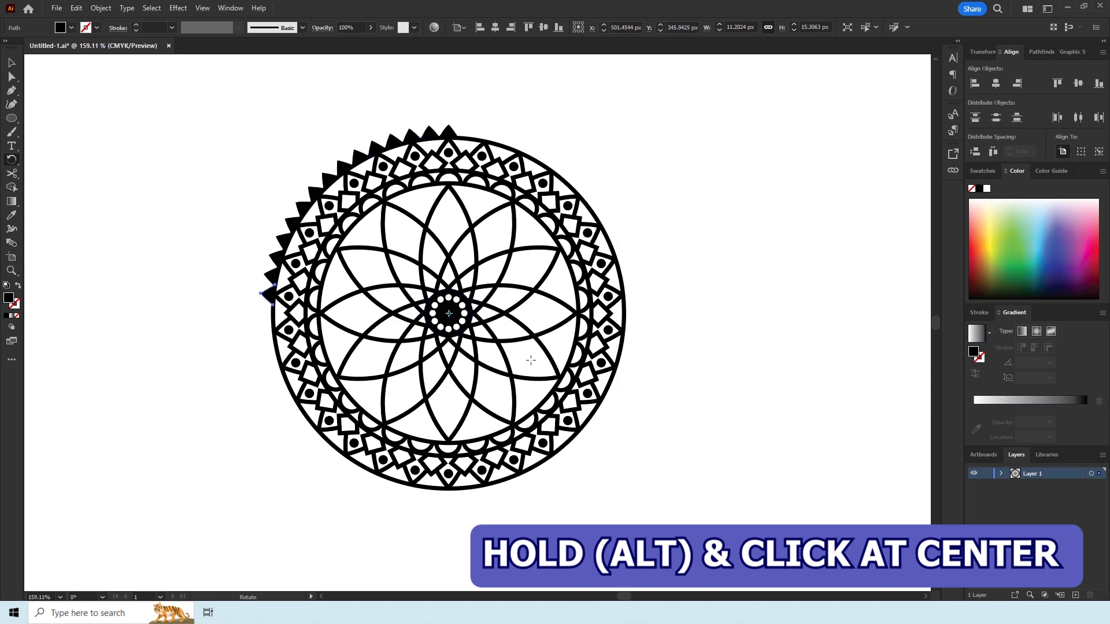
pyautogui.keyDown('alt'); pyautogui.click(449, 313); pyautogui.keyUp('alt')
pyautogui.click(657, 357)
pyautogui.keyDown('alt'); pyautogui.click(449, 312); pyautogui.keyUp('alt')
pyautogui.click(657, 358)
pyautogui.keyDown('alt'); pyautogui.click(448, 313); pyautogui.keyUp('alt')
pyautogui.click(657, 357)
pyautogui.keyDown('alt'); pyautogui.click(449, 313); pyautogui.keyUp('alt')
pyautogui.click(657, 357)
pyautogui.keyDown('alt'); pyautogui.click(449, 312); pyautogui.keyUp('alt')
pyautogui.click(657, 357)
pyautogui.keyDown('alt'); pyautogui.click(449, 313); pyautogui.keyUp('alt')
pyautogui.click(657, 357)
pyautogui.keyDown('alt'); pyautogui.click(449, 313); pyautogui.keyUp('alt')
pyautogui.click(657, 357)
pyautogui.keyDown('alt'); pyautogui.click(449, 313); pyautogui.keyUp('alt')
pyautogui.click(656, 357)
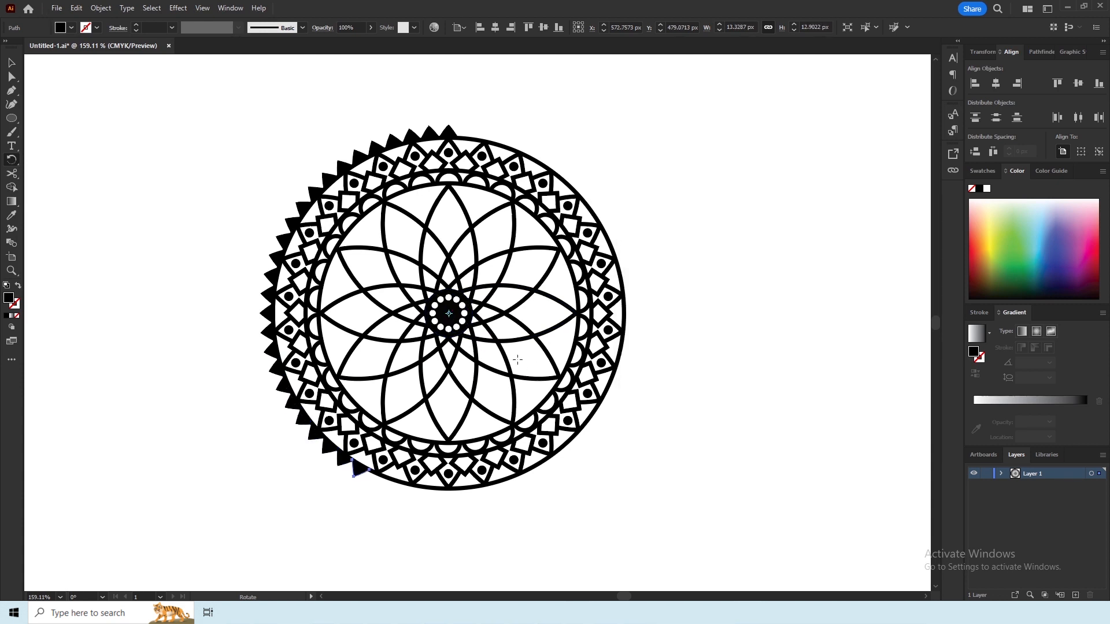
pyautogui.keyDown('alt'); pyautogui.click(449, 314); pyautogui.keyUp('alt')
pyautogui.click(657, 358)
pyautogui.keyDown('alt'); pyautogui.click(449, 313); pyautogui.keyUp('alt')
pyautogui.click(657, 357)
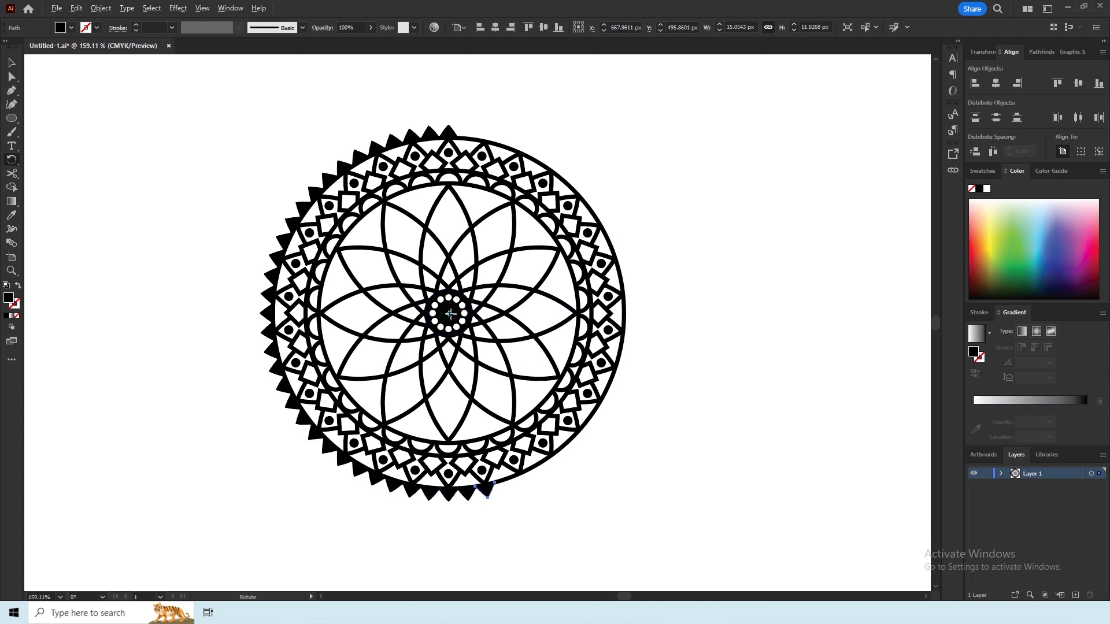
pyautogui.keyDown('alt'); pyautogui.click(449, 314); pyautogui.keyUp('alt')
pyautogui.click(657, 358)
pyautogui.keyDown('alt'); pyautogui.click(449, 313); pyautogui.keyUp('alt')
pyautogui.click(656, 357)
pyautogui.keyDown('alt'); pyautogui.click(449, 313); pyautogui.keyUp('alt')
pyautogui.click(657, 357)
pyautogui.keyDown('alt'); pyautogui.click(449, 313); pyautogui.keyUp('alt')
pyautogui.click(776, 355)
pyautogui.keyDown('alt'); pyautogui.click(449, 314); pyautogui.keyUp('alt')
pyautogui.click(776, 355)
pyautogui.keyDown('alt'); pyautogui.click(448, 314); pyautogui.keyUp('alt')
pyautogui.click(777, 355)
pyautogui.keyDown('alt'); pyautogui.click(448, 313); pyautogui.keyUp('alt')
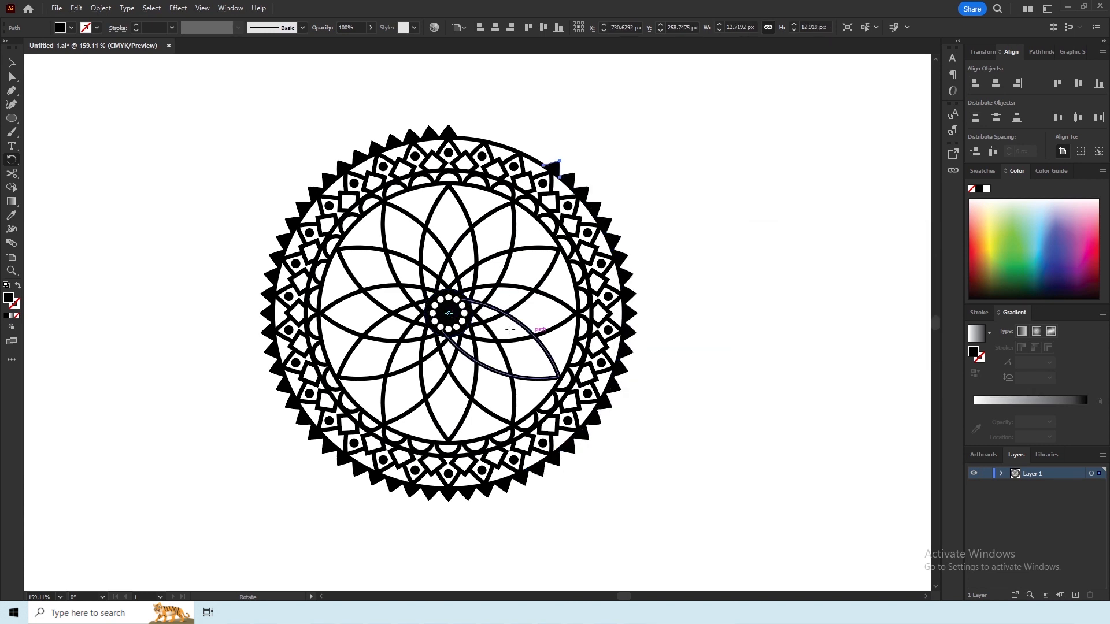
pyautogui.click(777, 355)
pyautogui.keyDown('alt'); pyautogui.click(448, 313); pyautogui.keyUp('alt')
pyautogui.click(776, 355)
pyautogui.keyDown('alt'); pyautogui.click(449, 313); pyautogui.keyUp('alt')
pyautogui.click(776, 355)
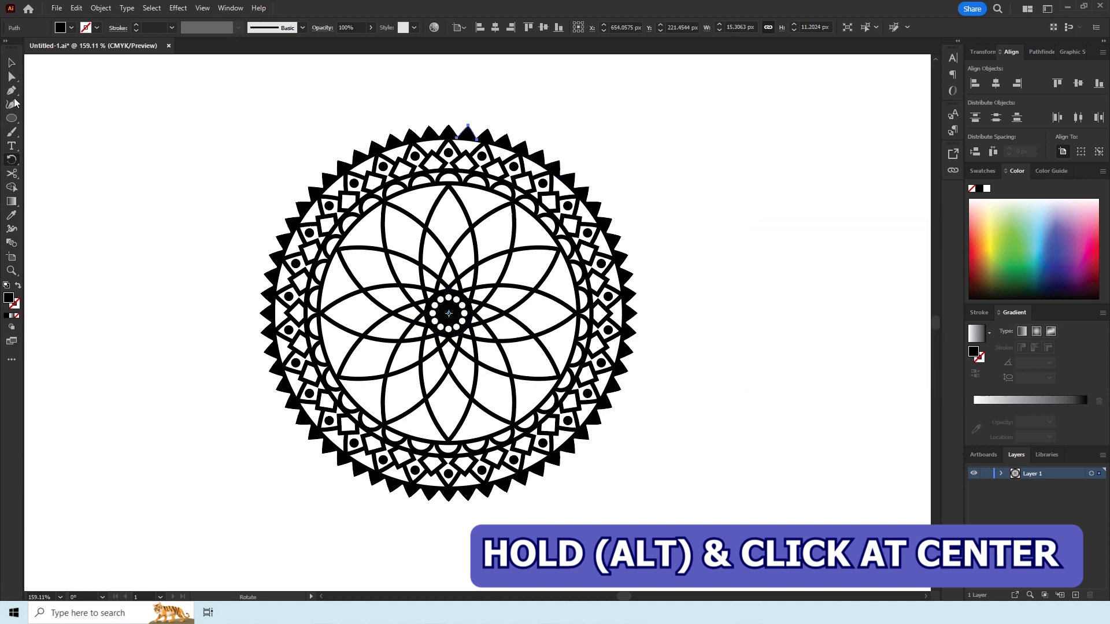
pyautogui.click(11, 62)
pyautogui.click(137, 172)
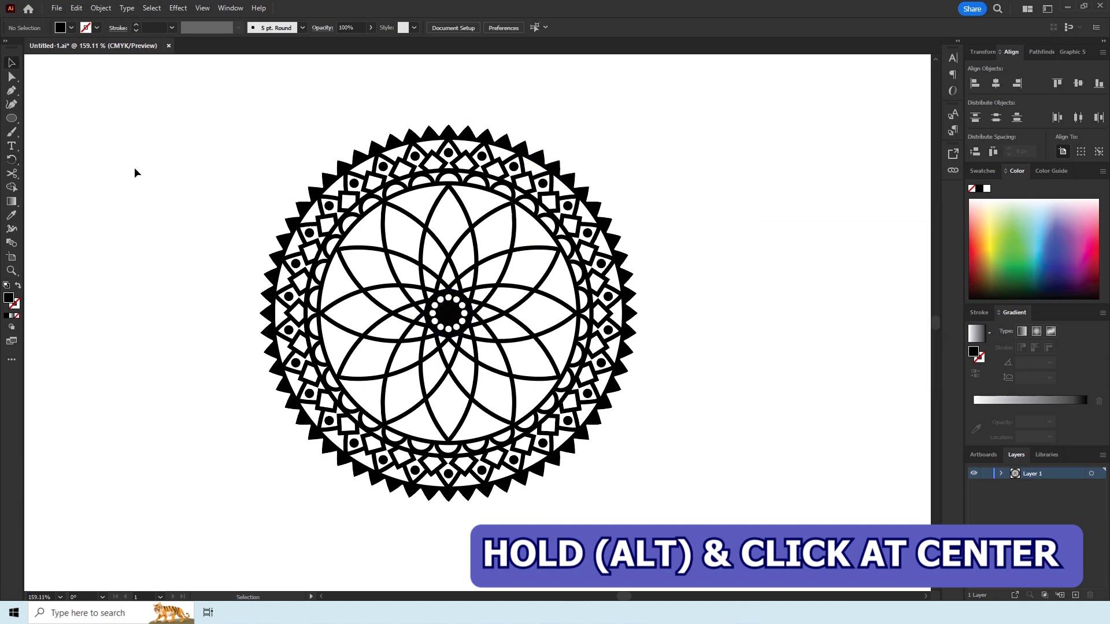
# Step: Offset the circle just outside the scallops by 35 px with Miter joins to enclose the ring of black triangles
pyautogui.click(347, 211)
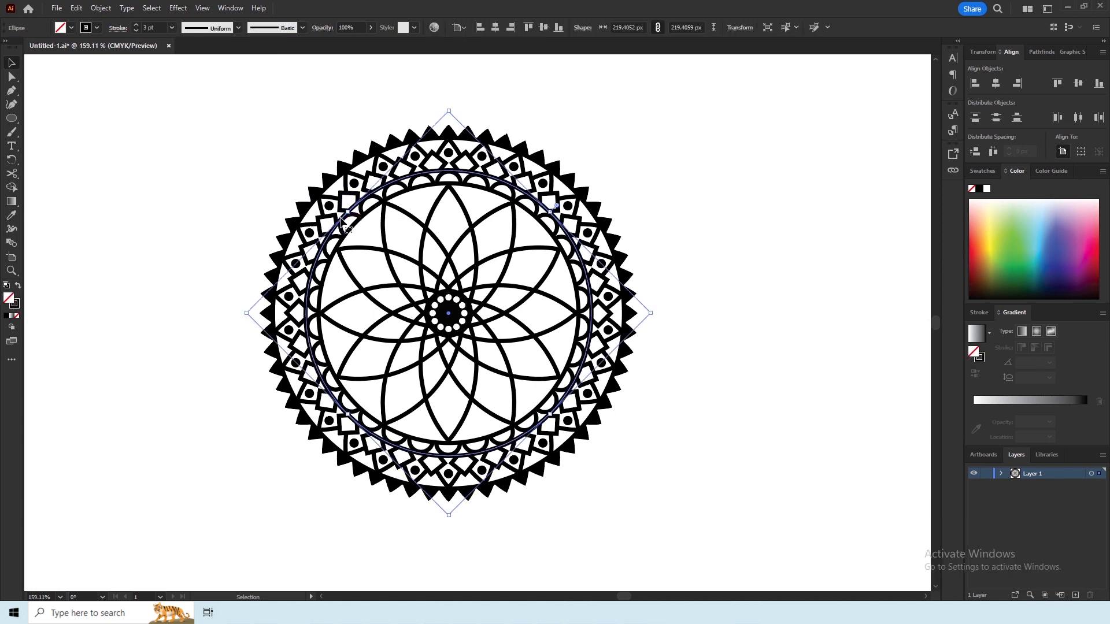
pyautogui.click(100, 9)
pyautogui.moveTo(162, 296)
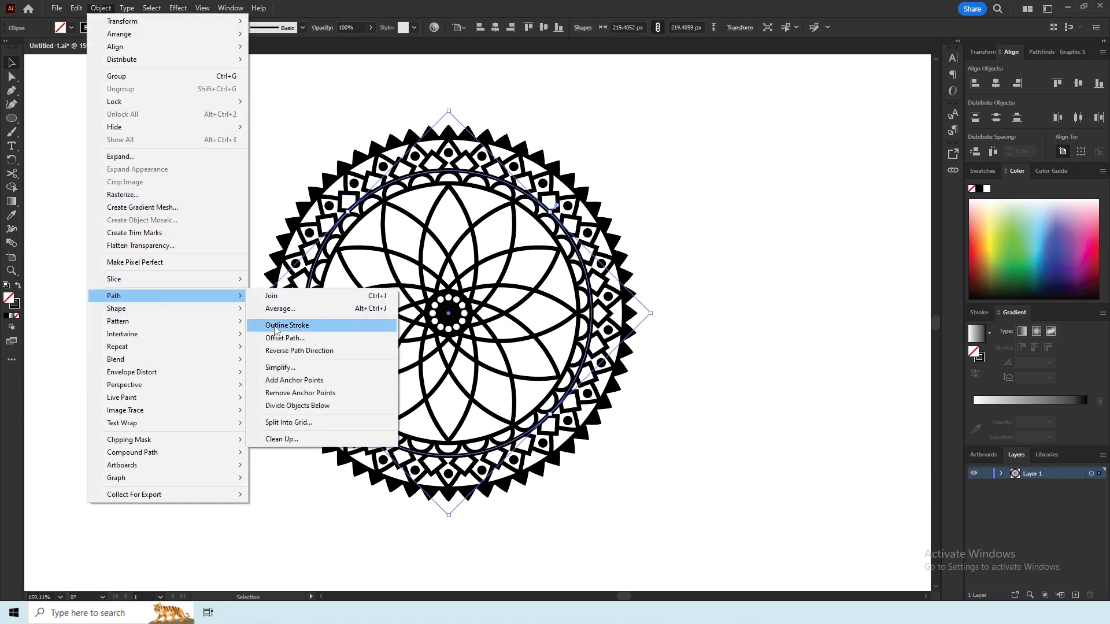
pyautogui.click(284, 338)
pyautogui.press('Up')
pyautogui.press('Up')
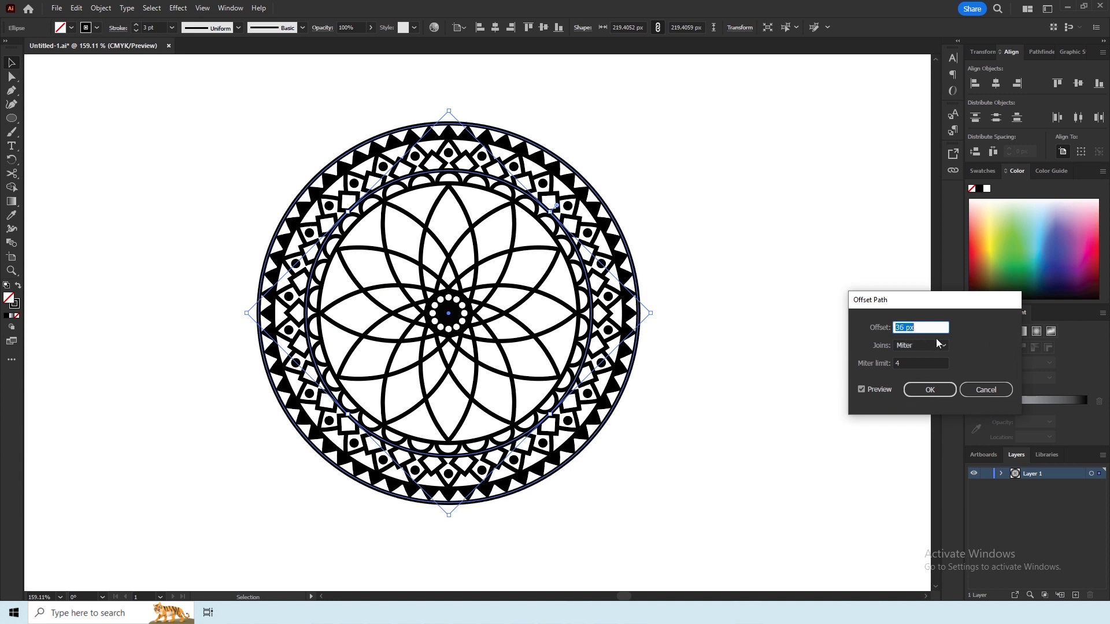
pyautogui.press('Down')
pyautogui.press('Down')
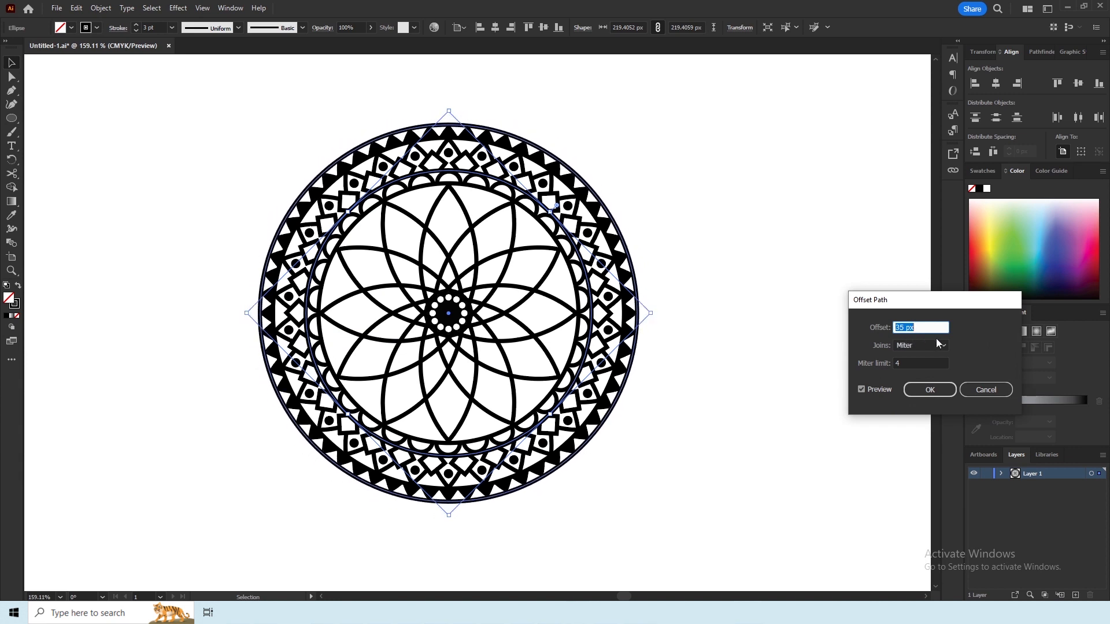
pyautogui.click(923, 391)
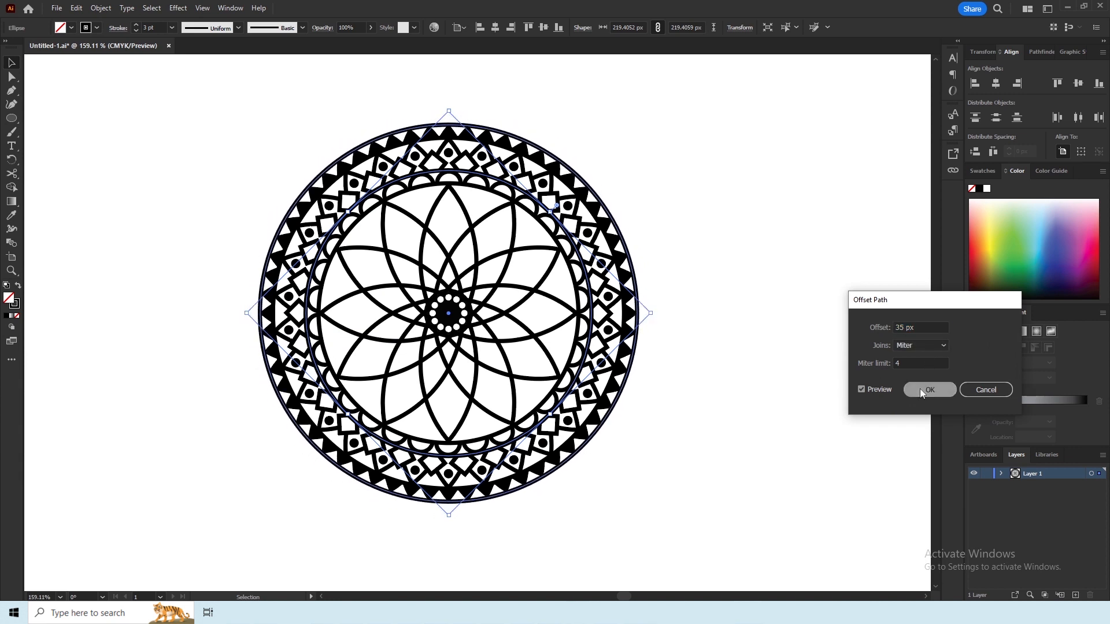
# Step: Select the entire mandala artwork and group it into one object
pyautogui.moveTo(690, 550); pyautogui.dragTo(237, 109)
pyautogui.rightClick(345, 188)
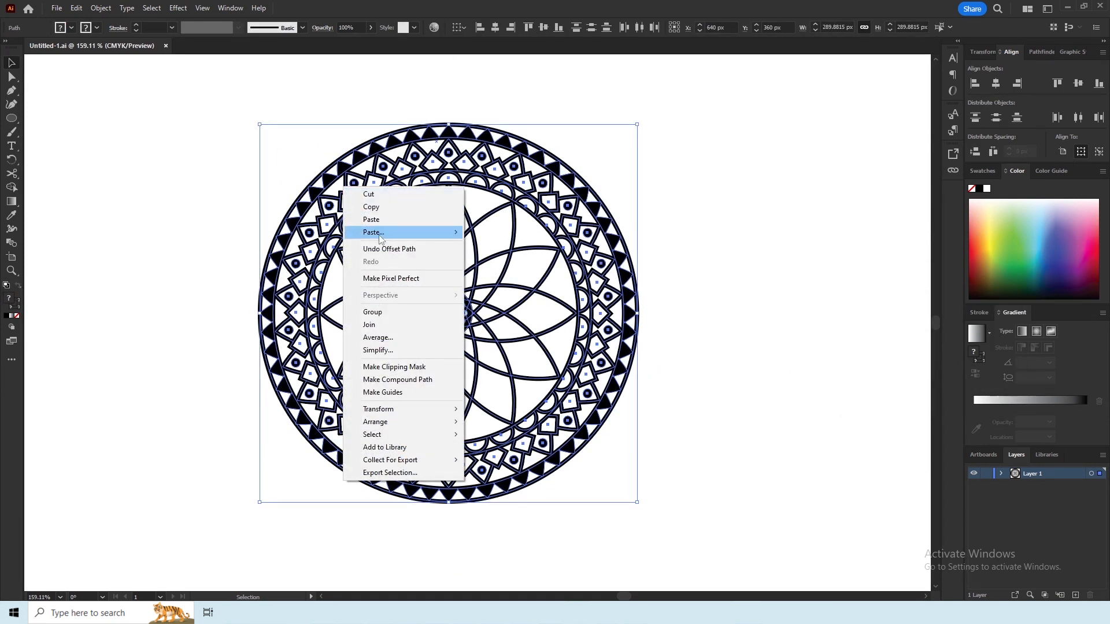
pyautogui.click(390, 314)
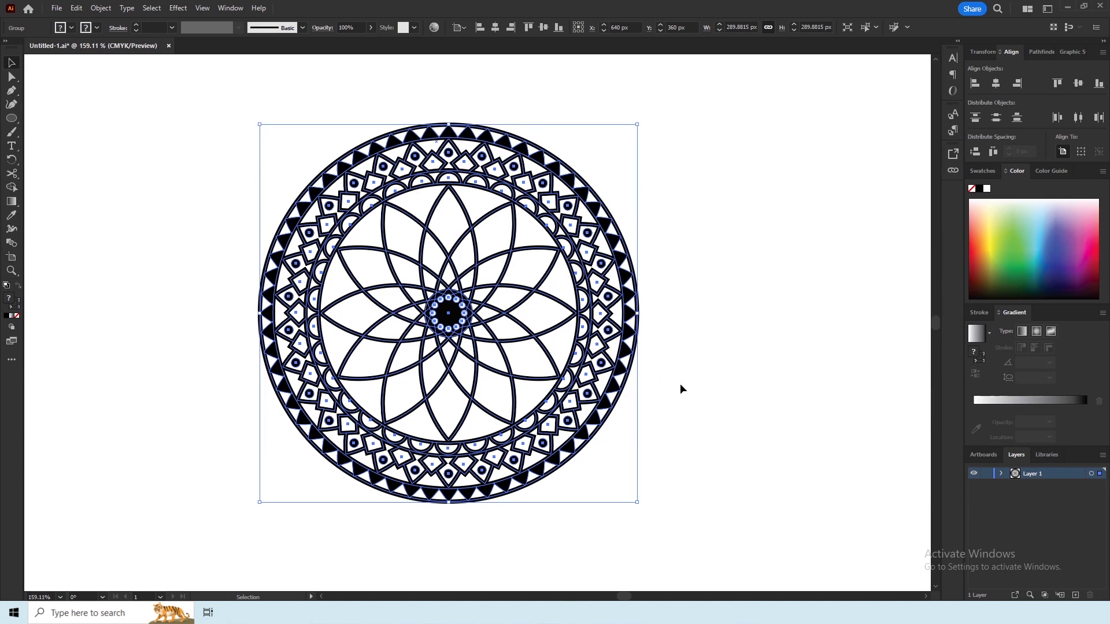